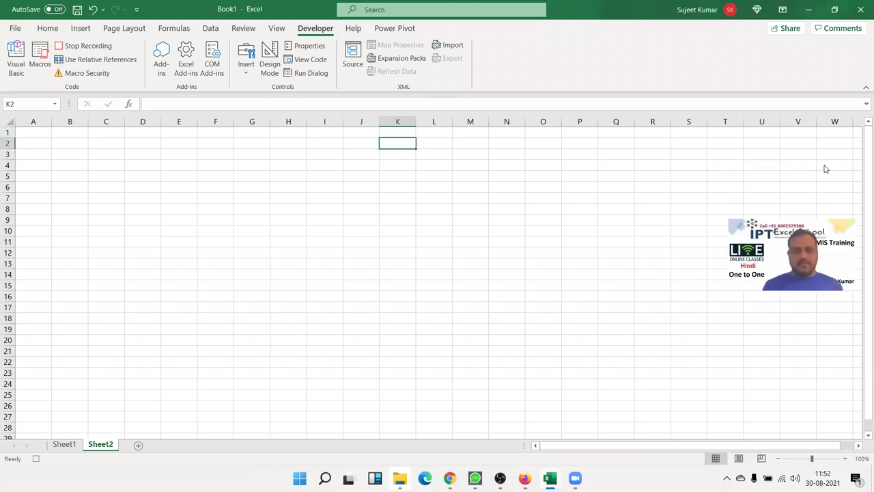
Enter the formula =RANDBETWEEN(10,90) in cell A1 of Sheet2
{"action": "left_click", "coordinate": [305, 221]}
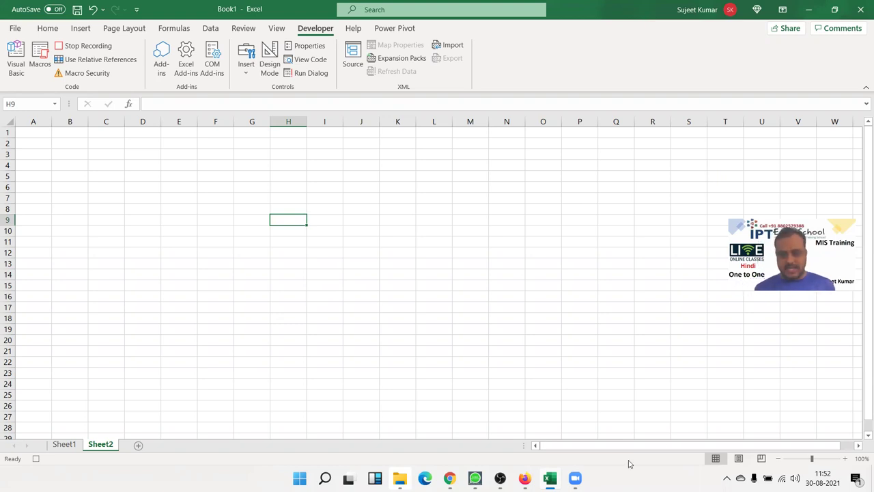
{"action": "left_click", "coordinate": [727, 478]}
{"action": "left_click", "coordinate": [625, 360]}
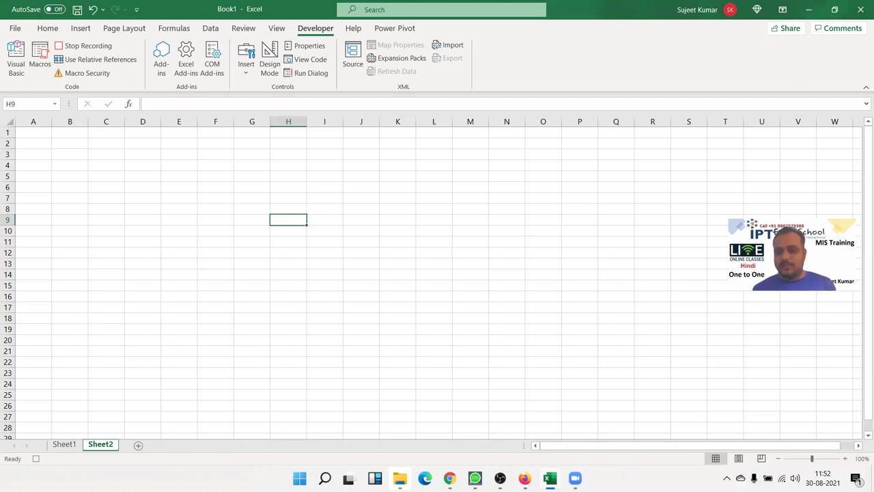
{"action": "left_click", "coordinate": [727, 479]}
{"action": "left_click", "coordinate": [444, 244]}
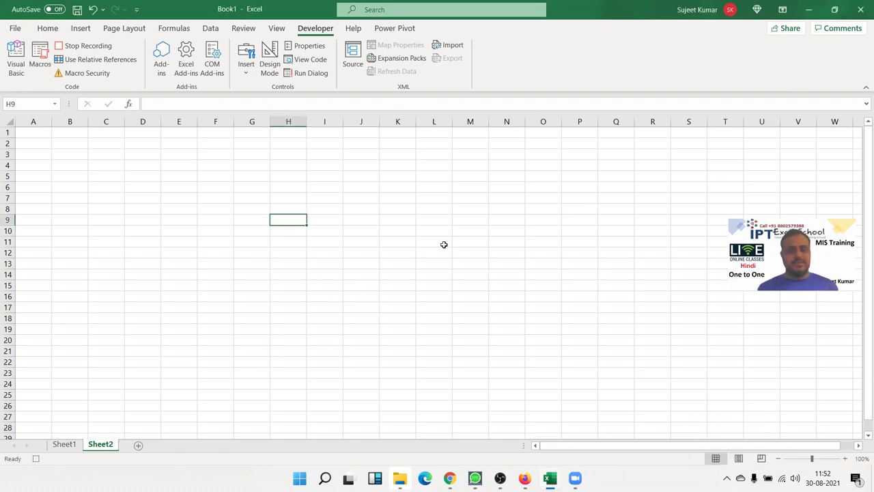
{"action": "left_click", "coordinate": [37, 132]}
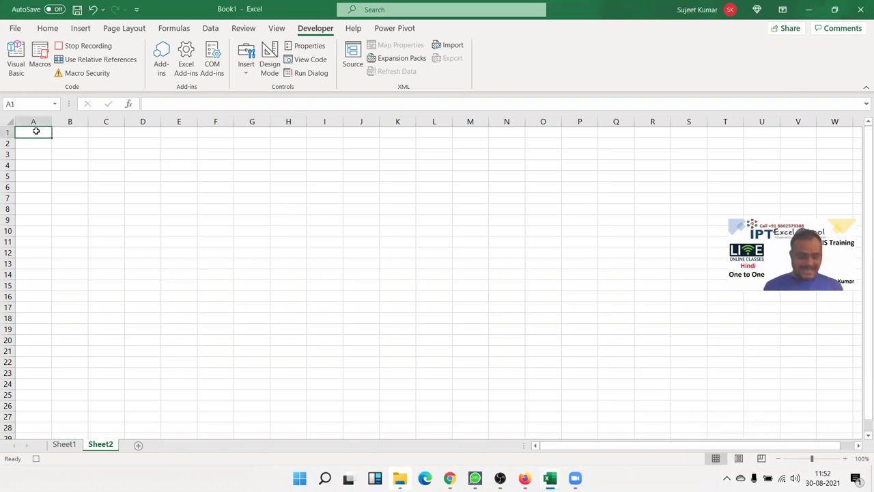
{"action": "type", "text": "=ra"}
{"action": "key", "text": "Down"}
{"action": "key", "text": "Down"}
{"action": "key", "text": "Down"}
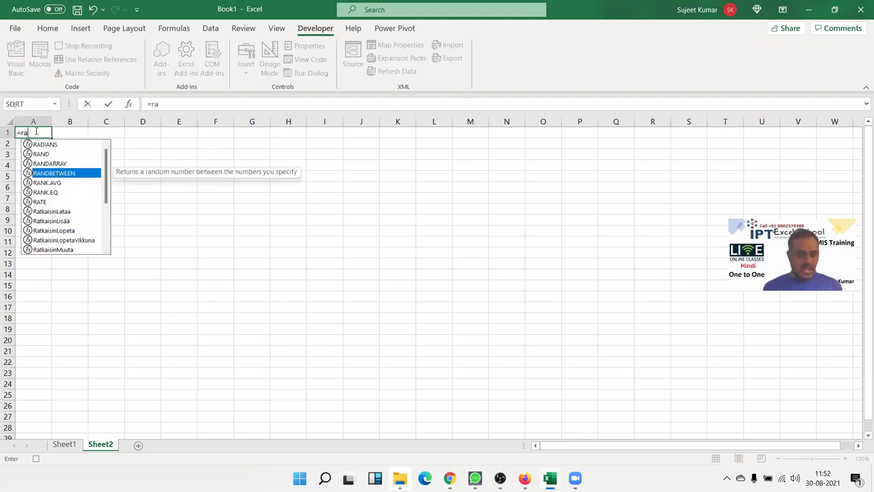
{"action": "key", "text": "Tab"}
{"action": "type", "text": ","}
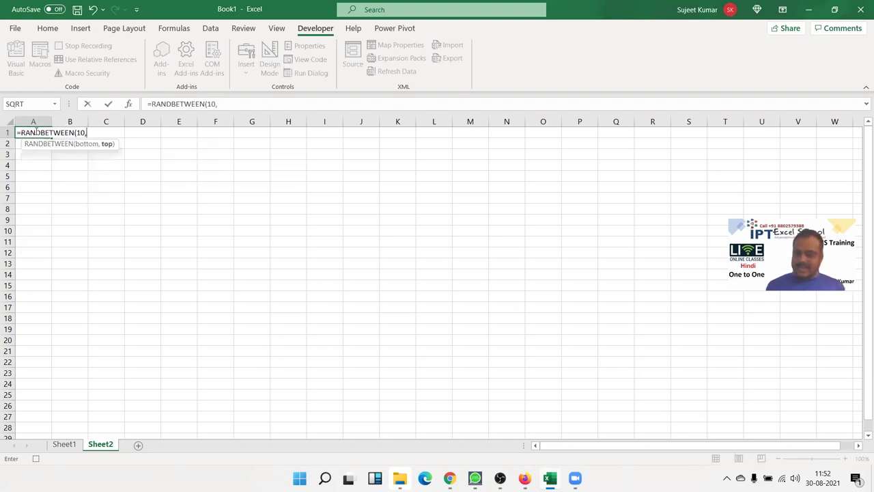
{"action": "left_click", "coordinate": [129, 199]}
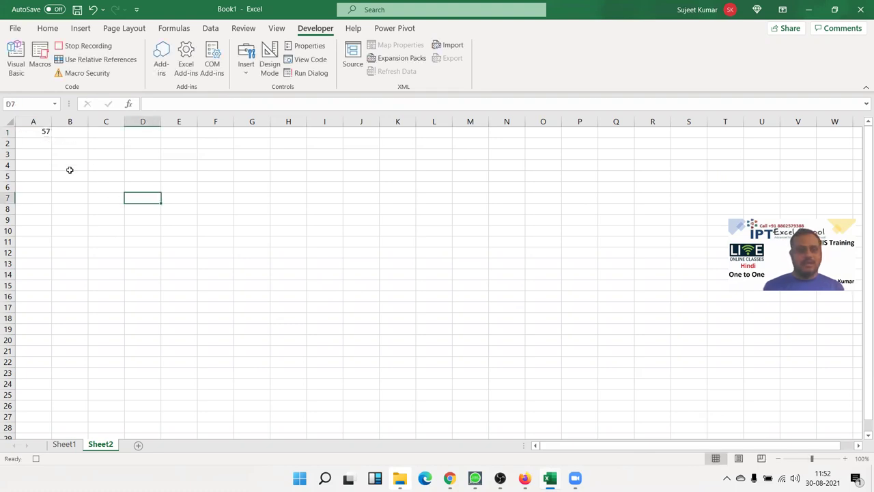
Fill A1:P26 with the formula, then copy it and paste it back as plain values
{"action": "left_click_drag", "start_coordinate": [43, 135], "coordinate": [575, 407]}
{"action": "key", "text": "ctrl+r"}
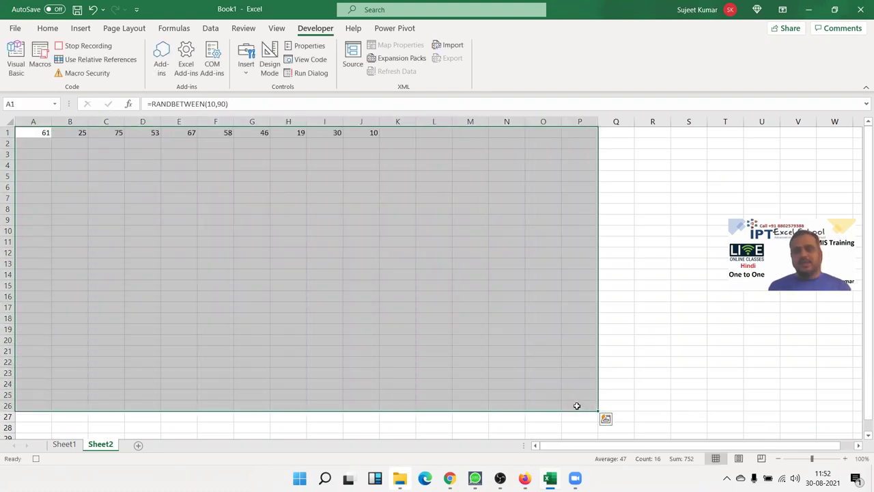
{"action": "key", "text": "ctrl+d"}
{"action": "key", "text": "ctrl+c"}
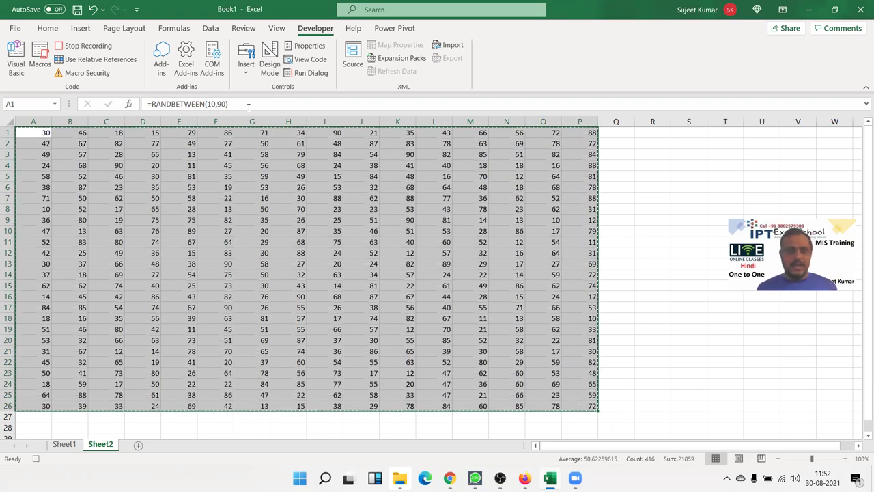
{"action": "left_click", "coordinate": [48, 28]}
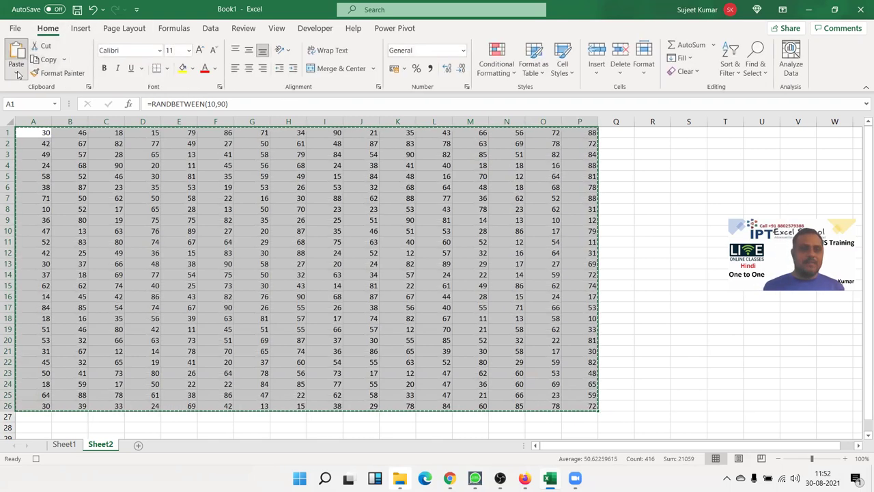
{"action": "left_click", "coordinate": [16, 72]}
{"action": "left_click", "coordinate": [10, 161]}
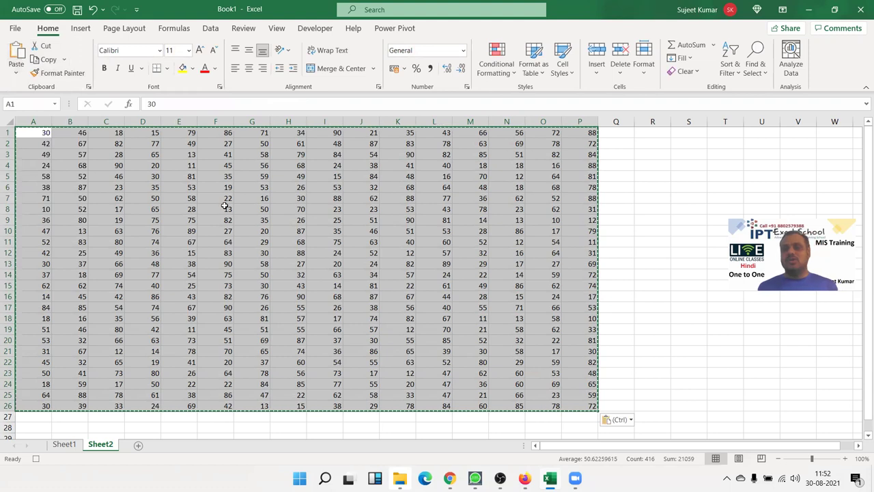
{"action": "left_click", "coordinate": [224, 208]}
{"action": "key", "text": "Escape"}
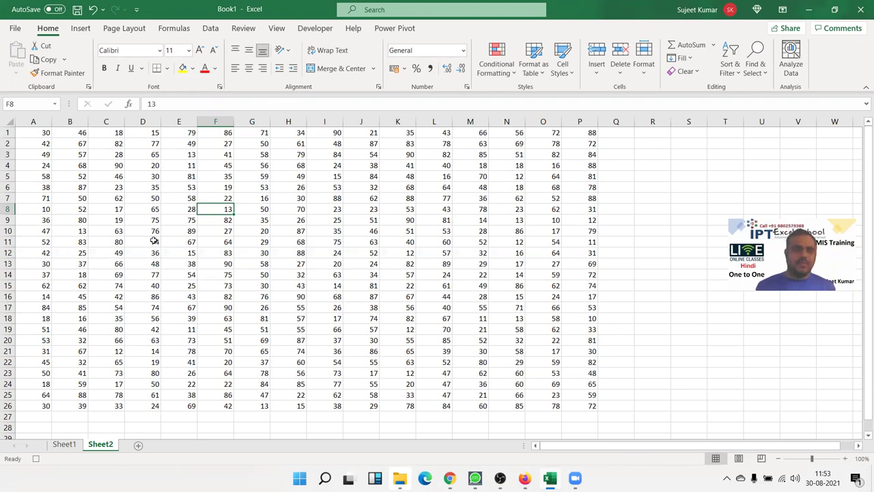
{"action": "mouse_move", "coordinate": [39, 134]}
{"action": "left_mouse_down"}
{"action": "mouse_move", "coordinate": [540, 404]}
{"action": "mouse_move", "coordinate": [591, 406]}
{"action": "left_mouse_up"}
{"action": "left_click", "coordinate": [386, 230]}
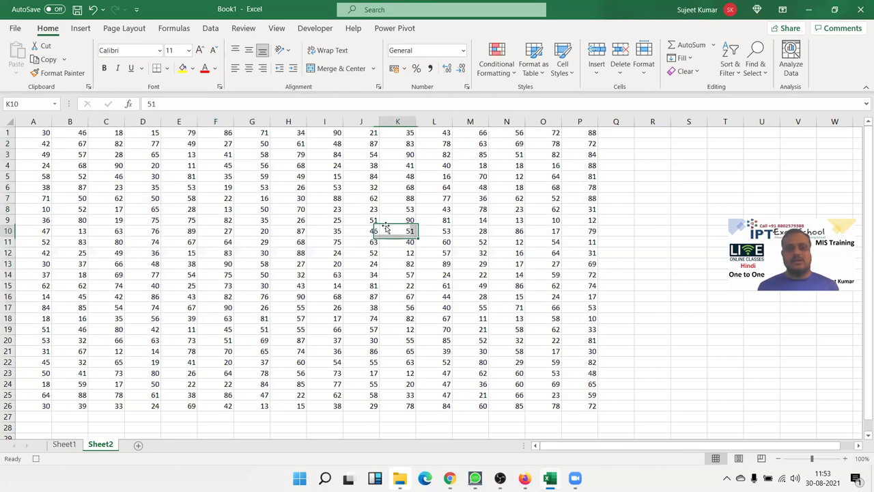
{"action": "left_click", "coordinate": [266, 219]}
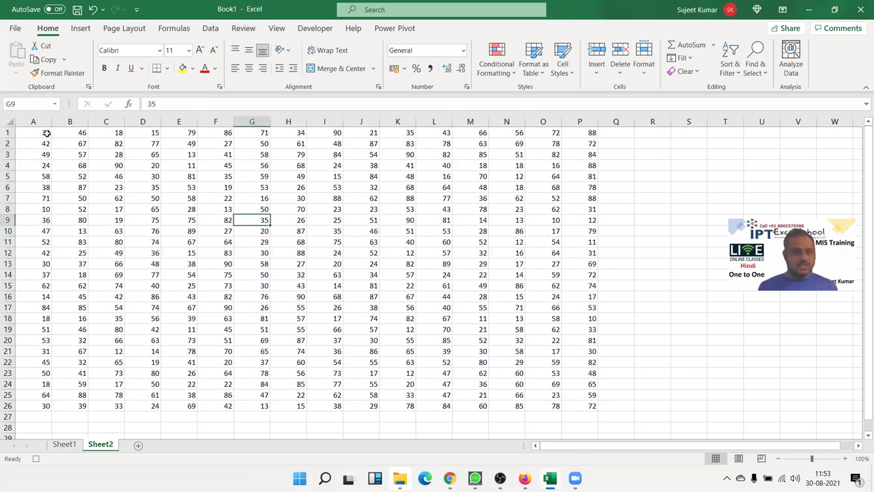
{"action": "mouse_move", "coordinate": [46, 133]}
{"action": "left_mouse_down"}
{"action": "mouse_move", "coordinate": [166, 215]}
{"action": "mouse_move", "coordinate": [573, 400]}
{"action": "left_mouse_up"}
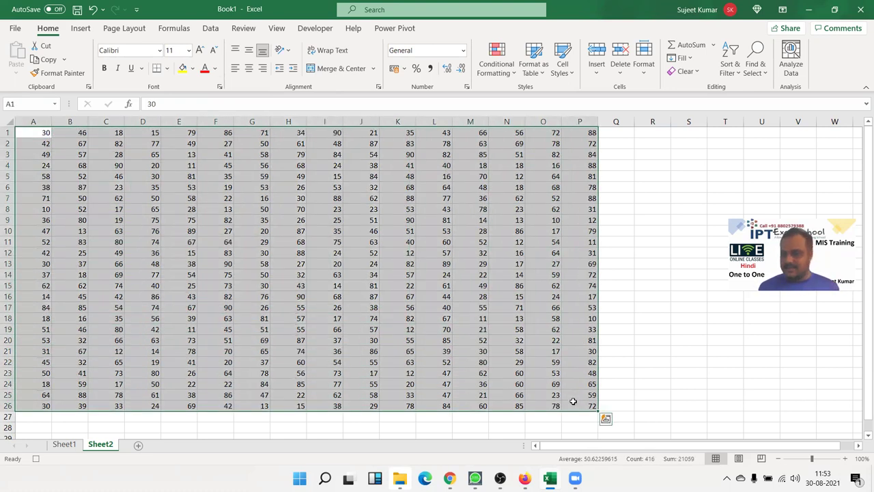
{"action": "left_click", "coordinate": [344, 276]}
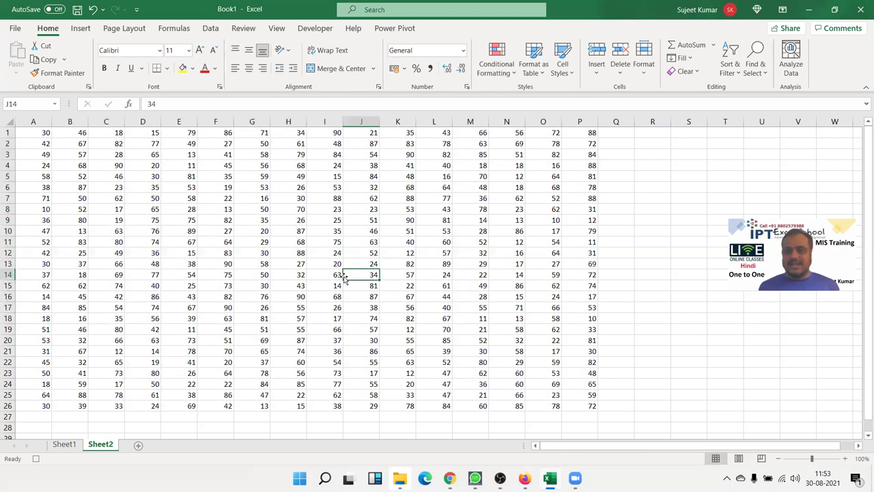
{"action": "left_click", "coordinate": [45, 136]}
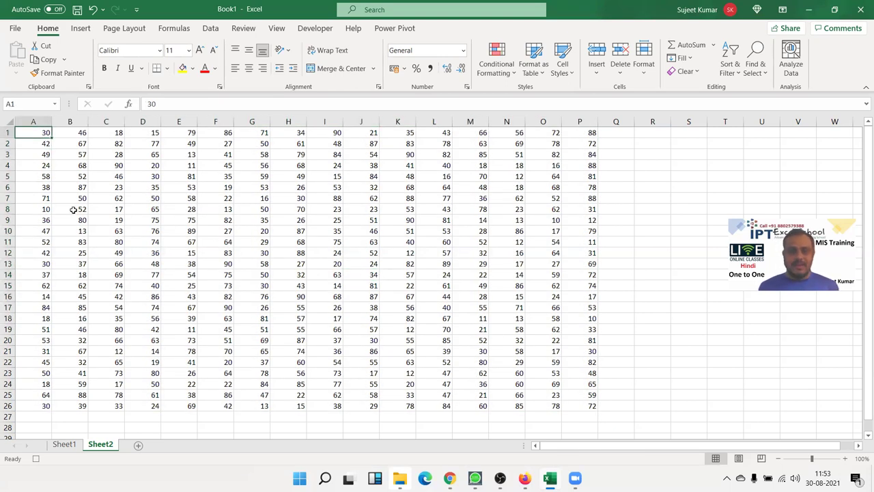
{"action": "left_click", "coordinate": [580, 402], "text": "shift"}
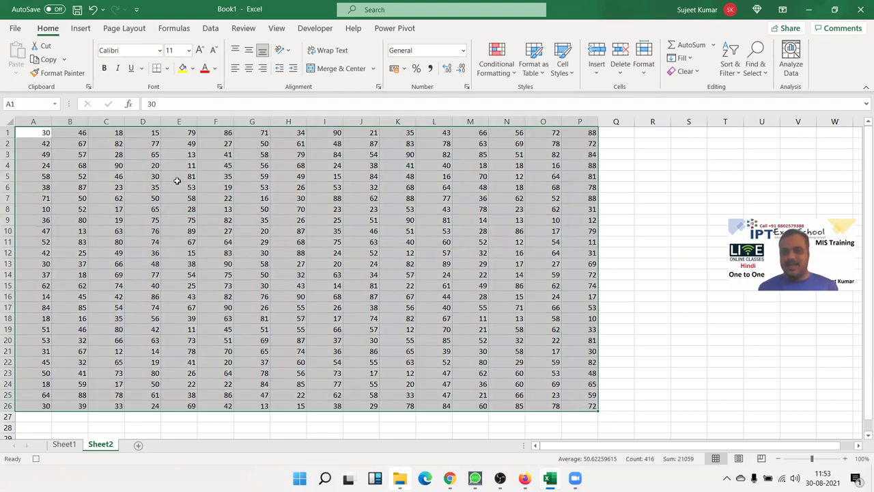
{"action": "left_click_drag", "start_coordinate": [45, 133], "coordinate": [579, 406]}
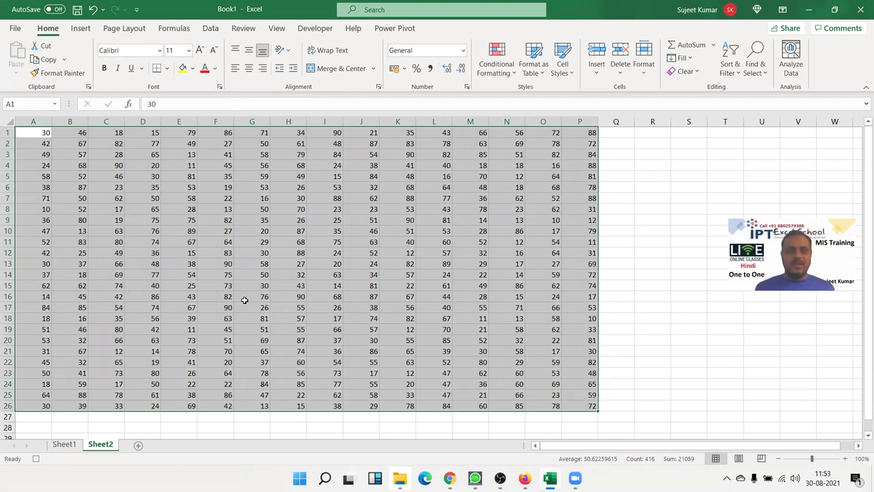
{"action": "left_click", "coordinate": [43, 133]}
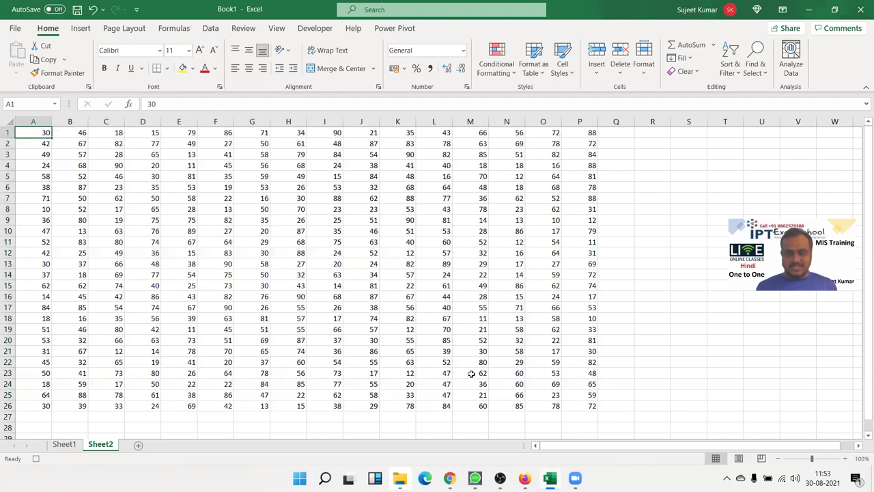
{"action": "left_click", "coordinate": [584, 407], "text": "shift"}
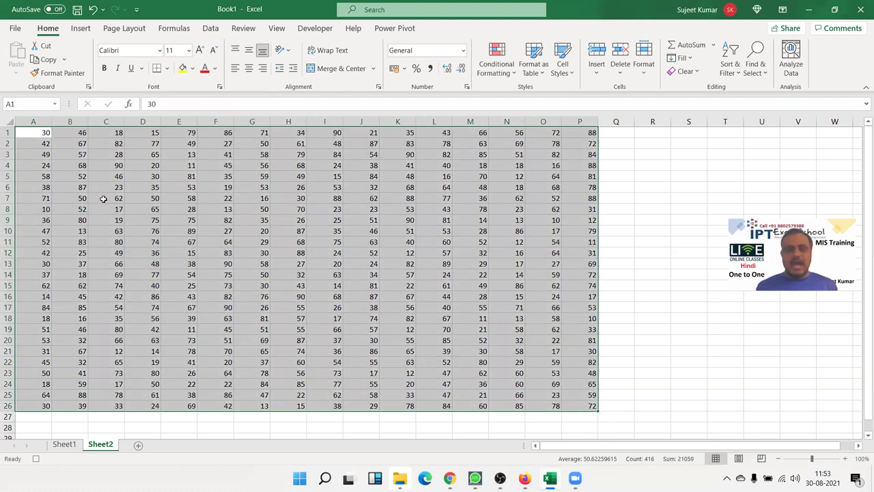
{"action": "left_click", "coordinate": [38, 147]}
{"action": "key", "text": "Up"}
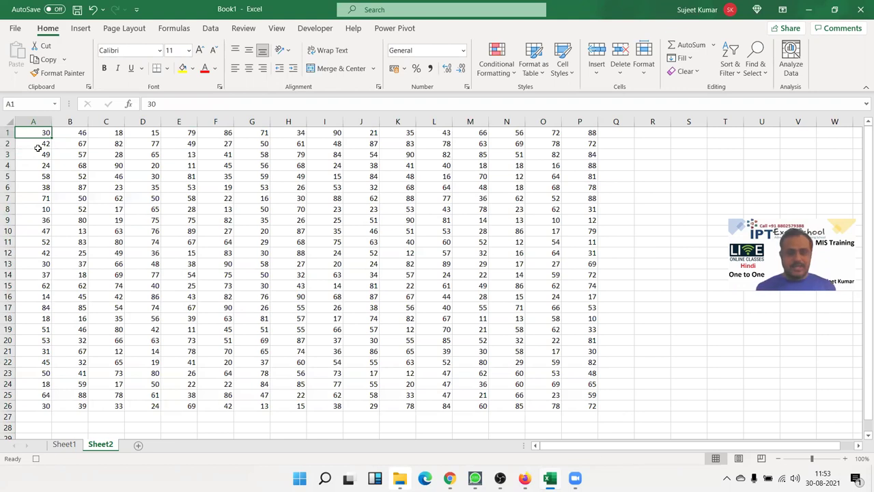
{"action": "key", "text": "shift+Right"}
{"action": "key", "text": "shift+Right"}
{"action": "key", "text": "shift+Right"}
{"action": "key", "text": "shift+Right"}
{"action": "key", "text": "shift+Right"}
{"action": "key", "text": "shift+Right"}
{"action": "key", "text": "shift+Down"}
{"action": "key", "text": "shift+Right"}
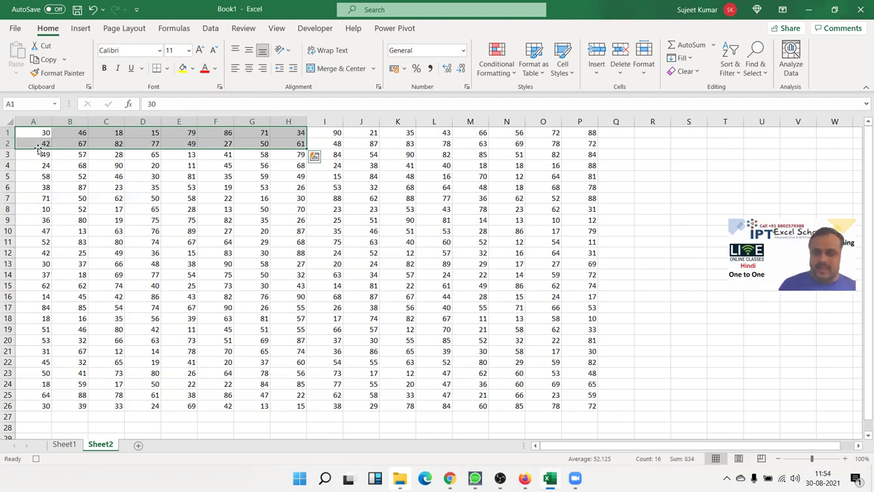
{"action": "key", "text": "Down"}
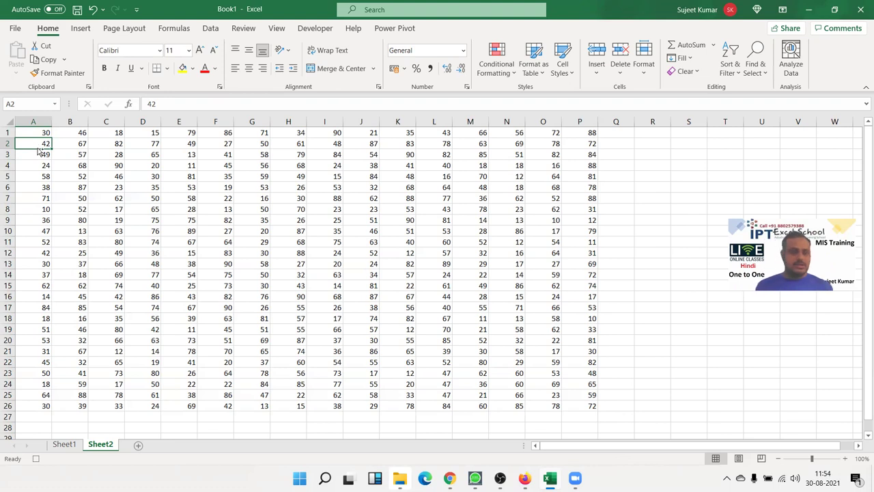
{"action": "key", "text": "ctrl+a"}
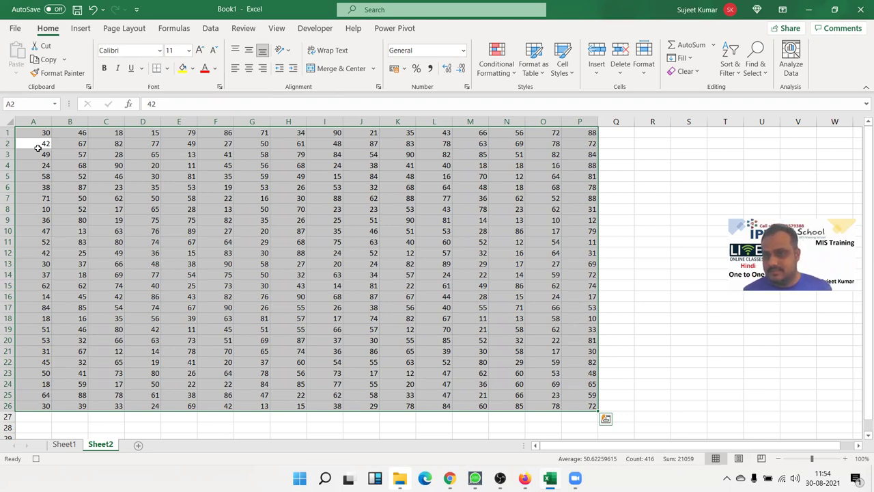
{"action": "key", "text": "ctrl+c"}
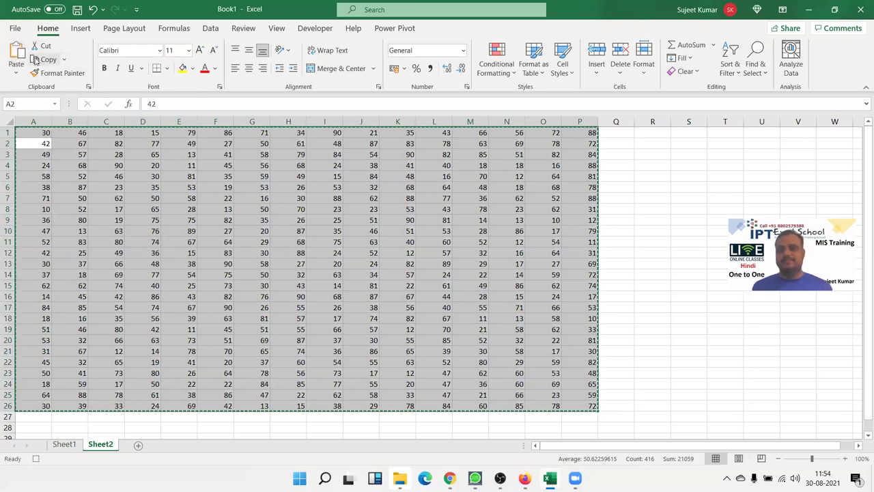
{"action": "key", "text": "Escape"}
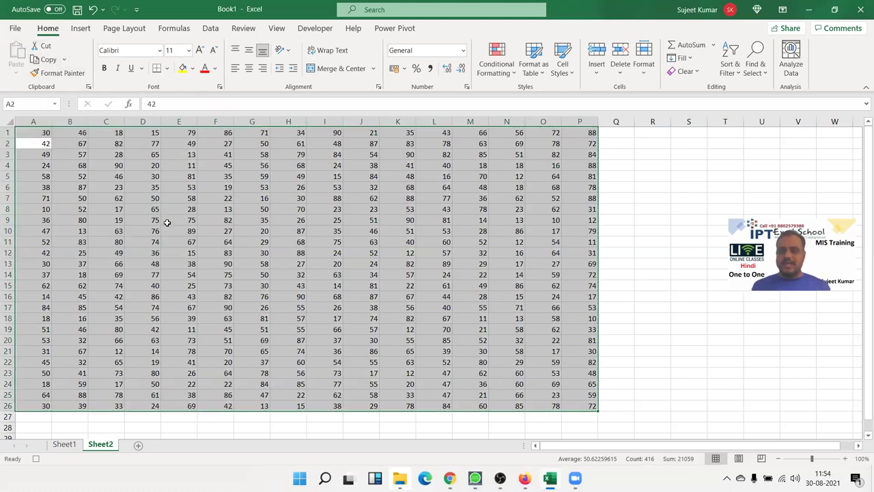
{"action": "left_click", "coordinate": [753, 81]}
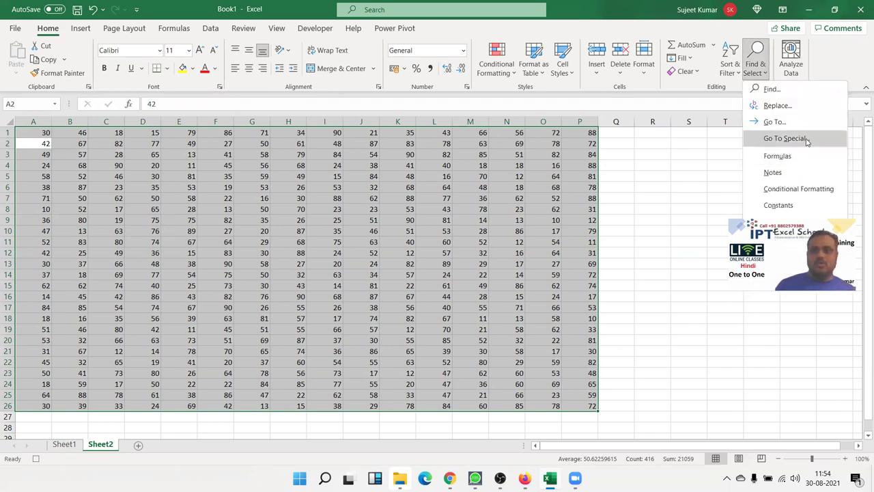
{"action": "left_click", "coordinate": [786, 139]}
{"action": "left_click", "coordinate": [499, 255]}
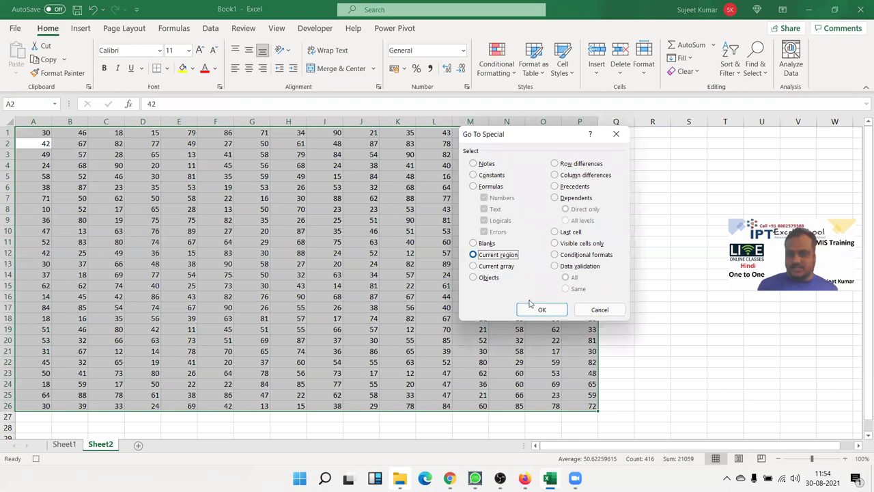
{"action": "left_click", "coordinate": [532, 311]}
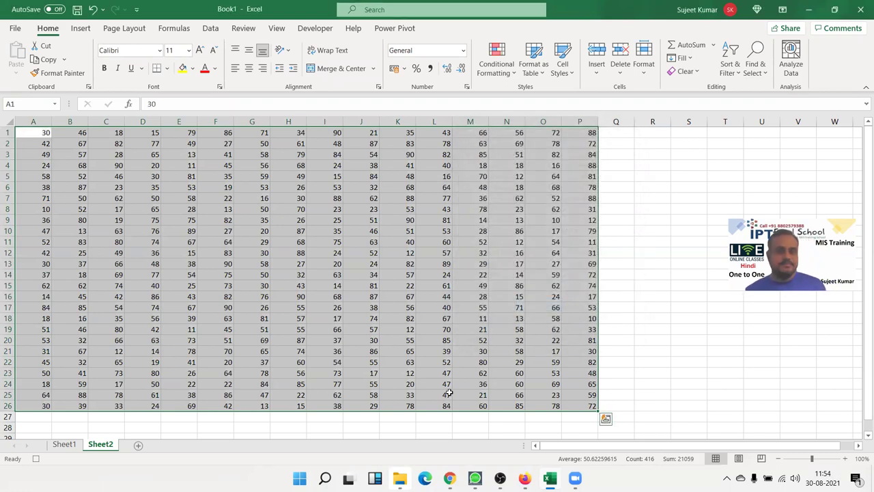
{"action": "left_click", "coordinate": [326, 252]}
{"action": "left_click_drag", "start_coordinate": [45, 133], "coordinate": [576, 408]}
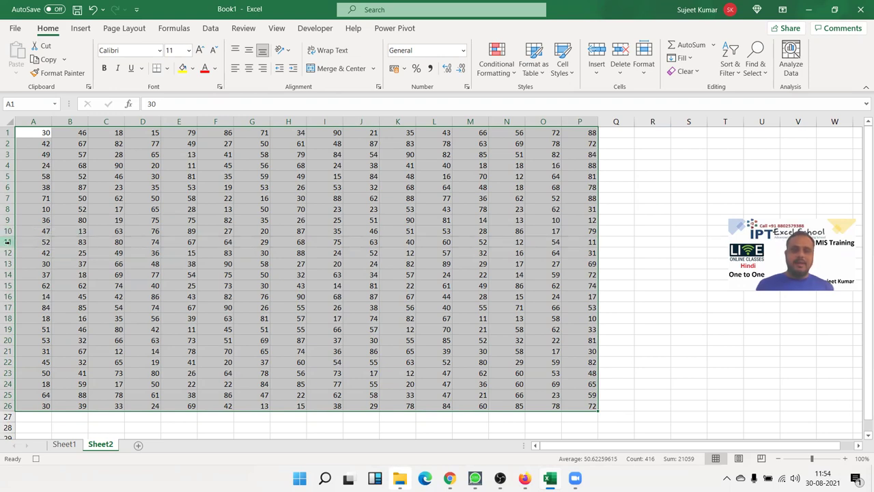
Insert a blank row 11 into the number block, then select the top block A1:P10
{"action": "left_click", "coordinate": [6, 243]}
{"action": "key", "text": "ctrl+plus"}
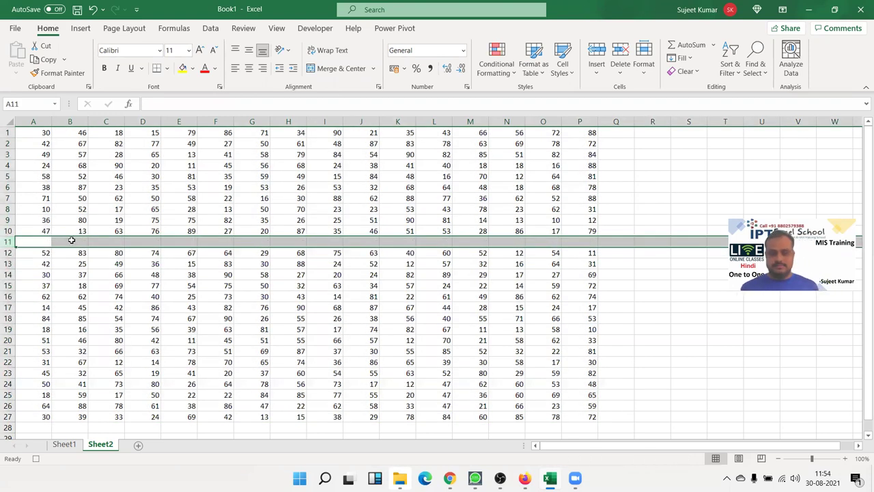
{"action": "left_click", "coordinate": [81, 200]}
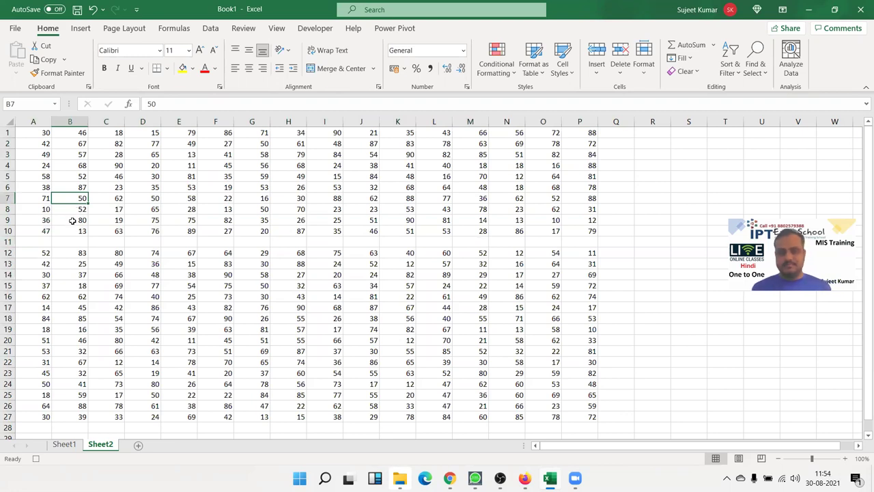
{"action": "key", "text": "ctrl+a"}
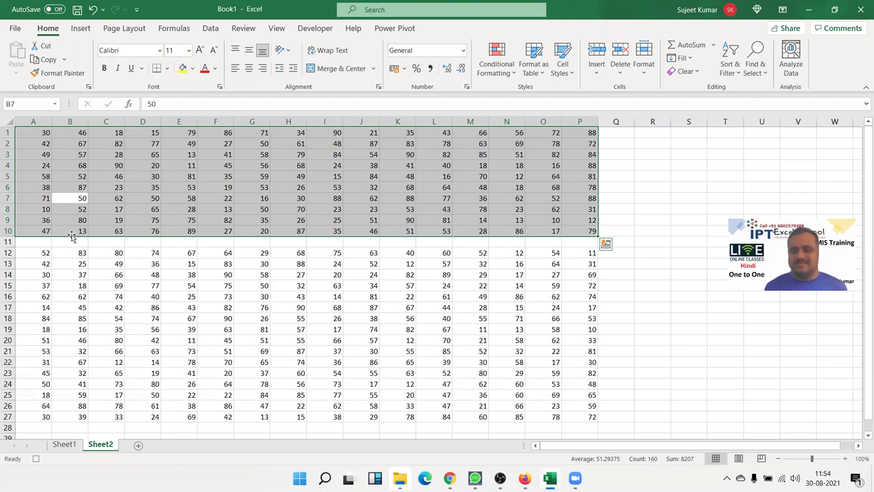
{"action": "key", "text": "Down"}
{"action": "key", "text": "Down"}
{"action": "key", "text": "Down"}
{"action": "key", "text": "Down"}
{"action": "key", "text": "Right"}
{"action": "key", "text": "Right"}
{"action": "key", "text": "Right"}
{"action": "key", "text": "Right"}
{"action": "key", "text": "Right"}
{"action": "key", "text": "Right"}
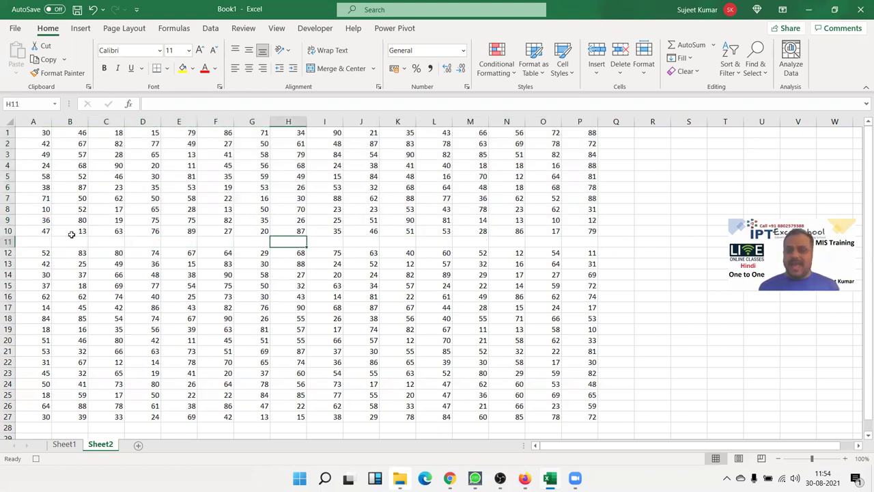
Enter 0 in H11 to test the region, then delete row 11 entirely
{"action": "type", "text": "0"}
{"action": "key", "text": "Return"}
{"action": "key", "text": "Up"}
{"action": "key", "text": "Up"}
{"action": "key", "text": "Up"}
{"action": "key", "text": "Up"}
{"action": "key", "text": "ctrl+a"}
{"action": "key", "text": "Down"}
{"action": "key", "text": "Down"}
{"action": "key", "text": "Down"}
{"action": "key", "text": "shift+space"}
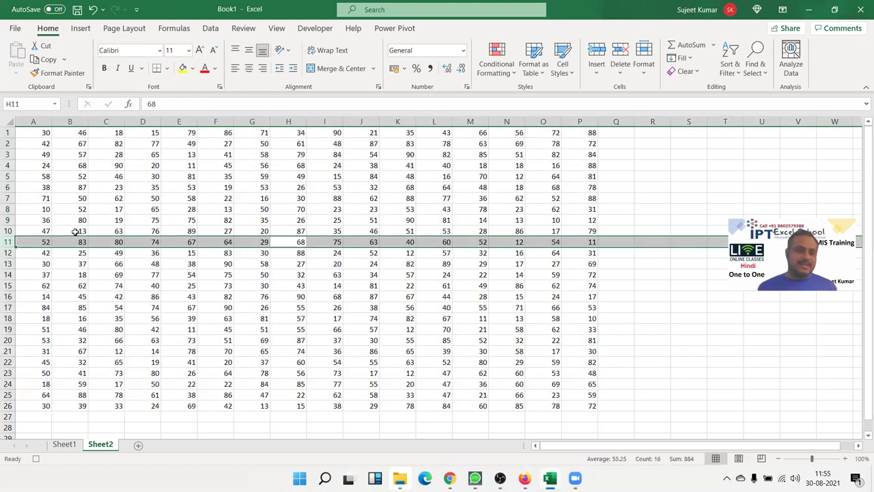
{"action": "key", "text": "ctrl+minus"}
{"action": "key", "text": "Up"}
{"action": "key", "text": "Up"}
{"action": "key", "text": "Right"}
Insert a blank column I, test it with a 0 in I8, clear it, and select A1:H26
{"action": "key", "text": "ctrl+space"}
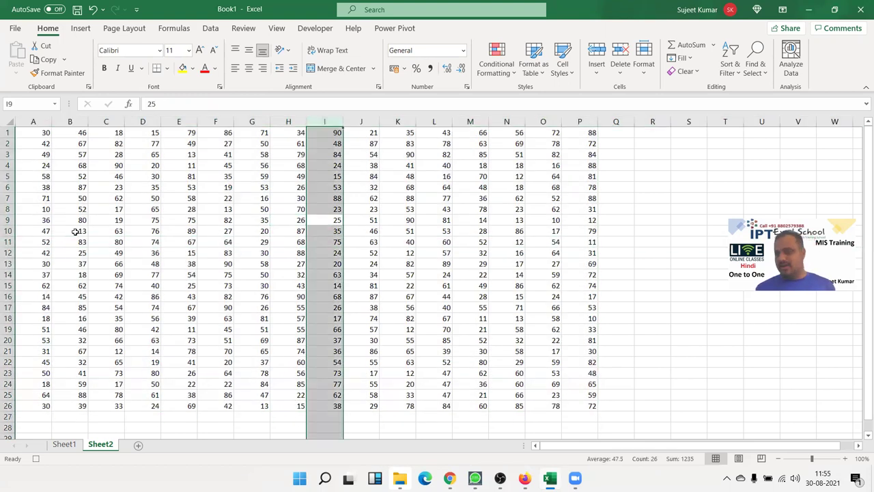
{"action": "key", "text": "ctrl+plus"}
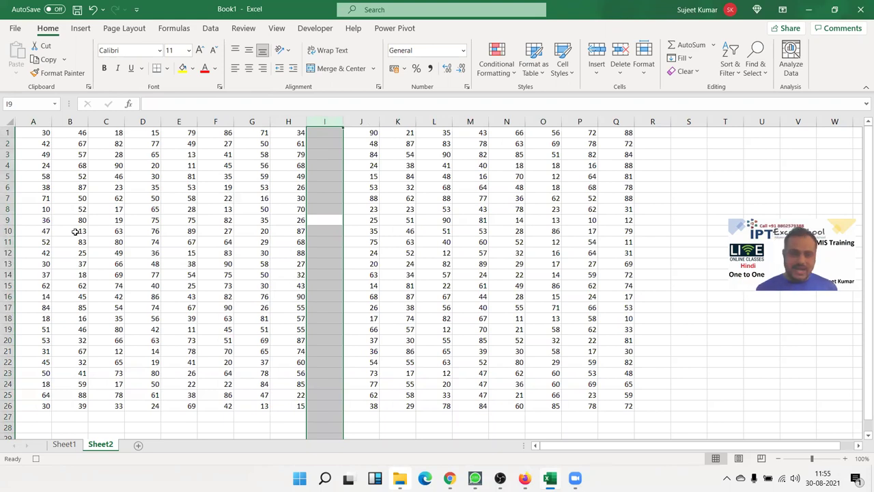
{"action": "key", "text": "Up"}
{"action": "type", "text": "0"}
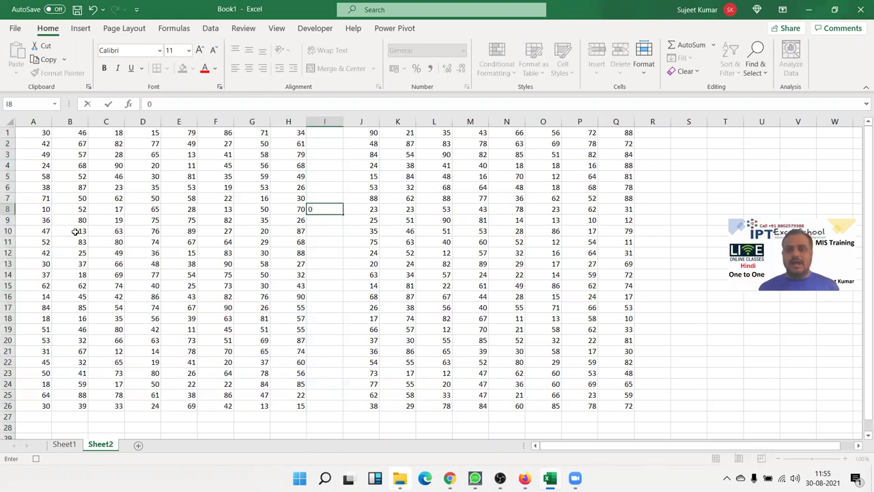
{"action": "key", "text": "Up"}
{"action": "key", "text": "Left"}
{"action": "key", "text": "Left"}
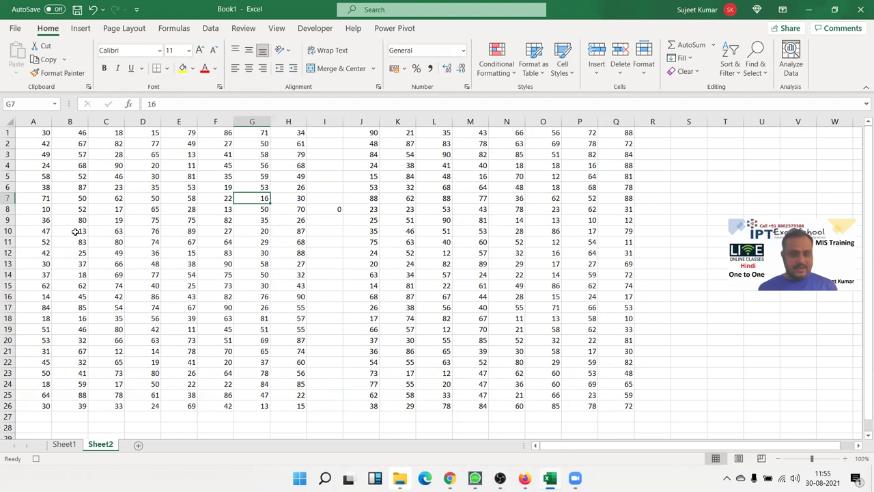
{"action": "key", "text": "ctrl+a"}
{"action": "key", "text": "Right"}
{"action": "key", "text": "Right"}
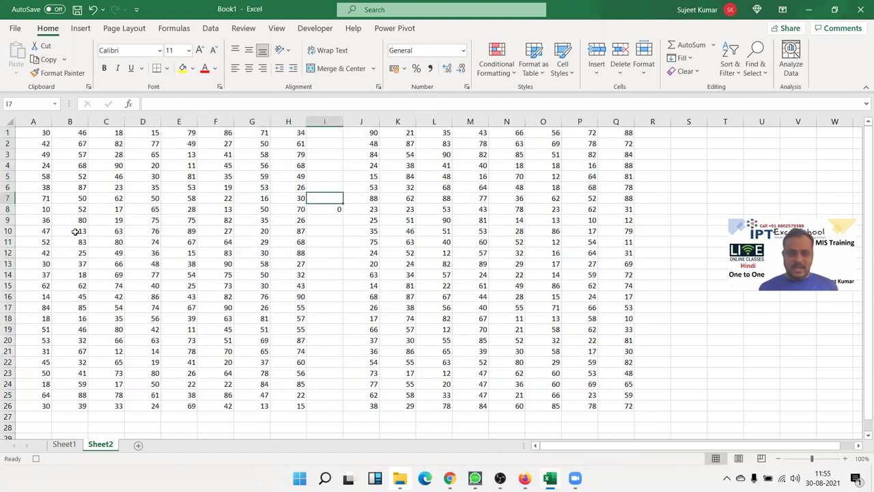
{"action": "key", "text": "Down"}
{"action": "key", "text": "Delete"}
{"action": "key", "text": "Left"}
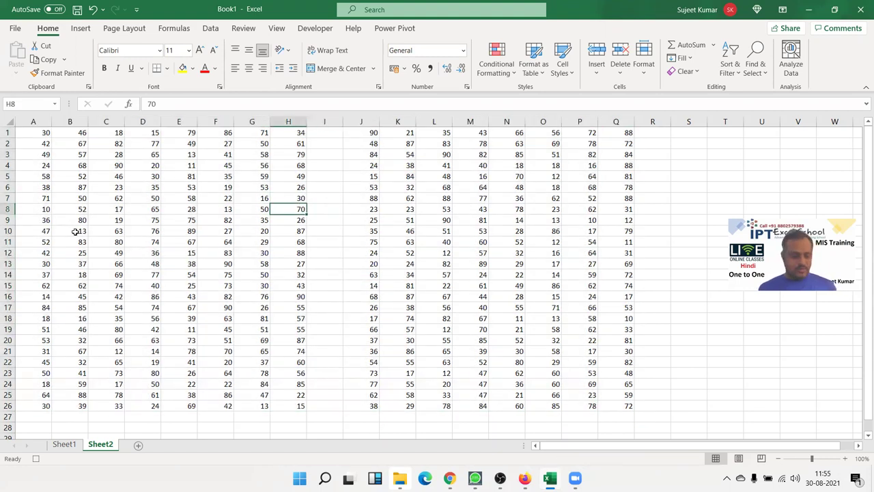
{"action": "key", "text": "ctrl+a"}
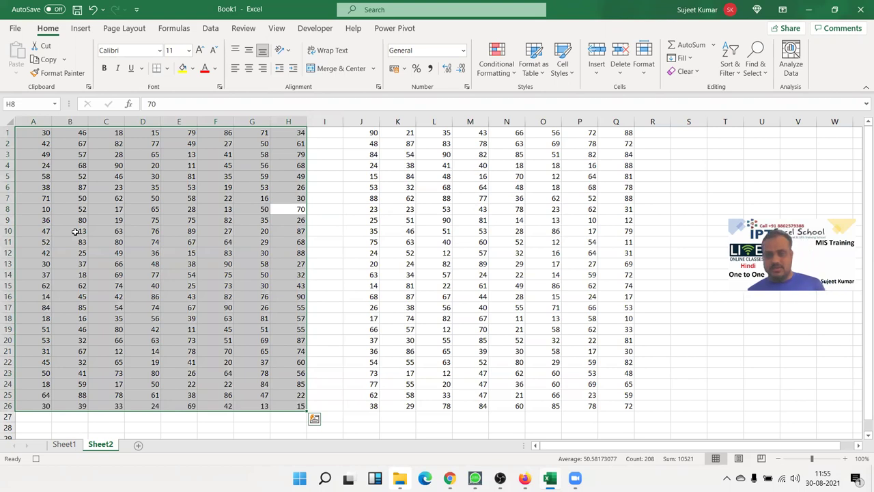
Delete the empty column I so the numbers rejoin into A1:P26
{"action": "key", "text": "Right"}
{"action": "key", "text": "ctrl+space"}
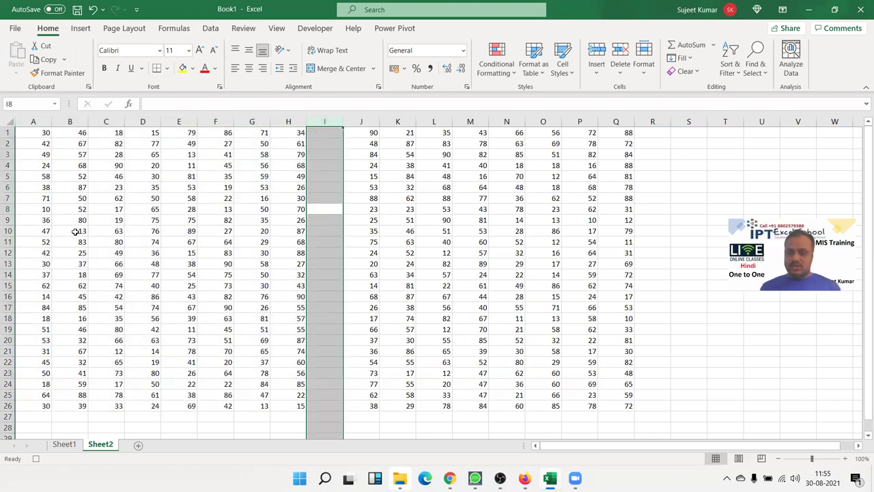
{"action": "key", "text": "ctrl+minus"}
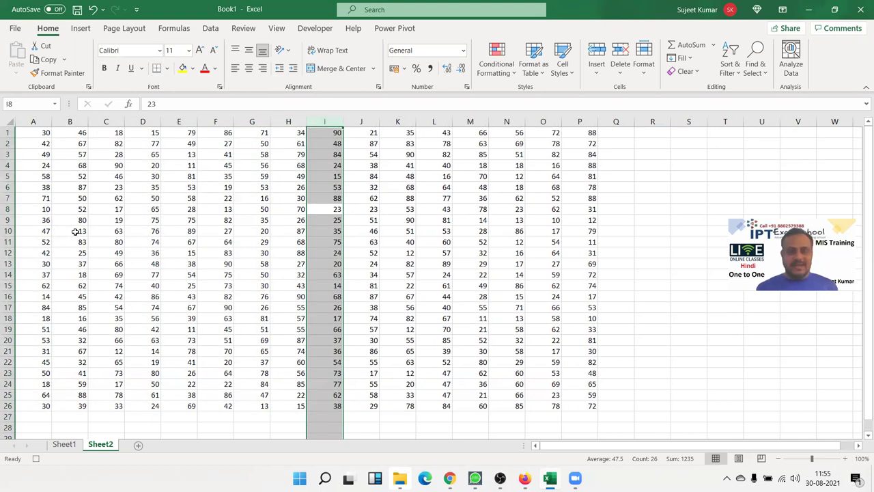
{"action": "key", "text": "Up"}
{"action": "key", "text": "ctrl+Up"}
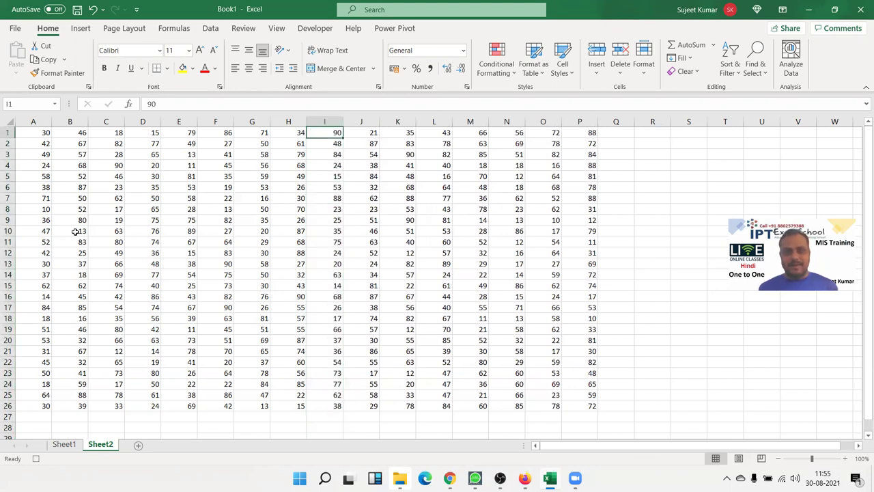
Type the letter a in Q4, R3 and S4, then select the connected data region
{"action": "key", "text": "Right"}
{"action": "key", "text": "Right"}
{"action": "key", "text": "Right"}
{"action": "key", "text": "Right"}
{"action": "key", "text": "Right"}
{"action": "key", "text": "Right"}
{"action": "key", "text": "Right"}
{"action": "key", "text": "Right"}
{"action": "key", "text": "Down"}
{"action": "key", "text": "Down"}
{"action": "type", "text": "a"}
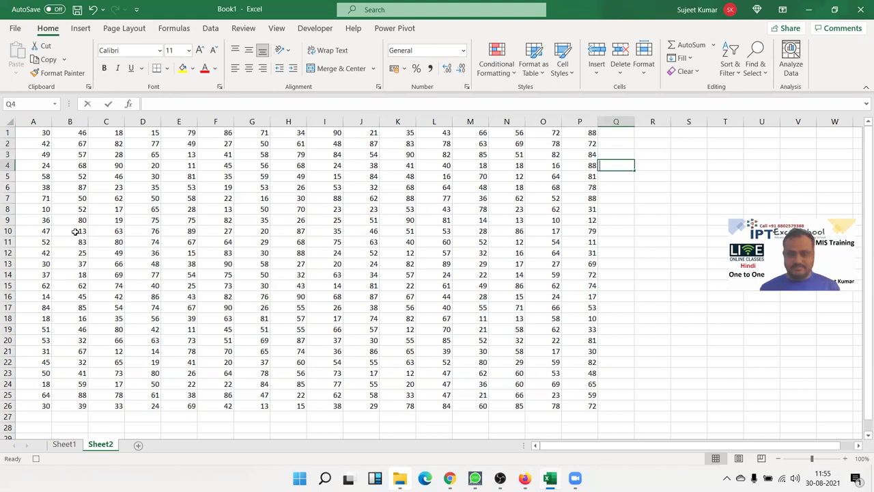
{"action": "key", "text": "Right"}
{"action": "key", "text": "Up"}
{"action": "type", "text": "a"}
{"action": "key", "text": "Right"}
{"action": "key", "text": "Down"}
{"action": "type", "text": "a"}
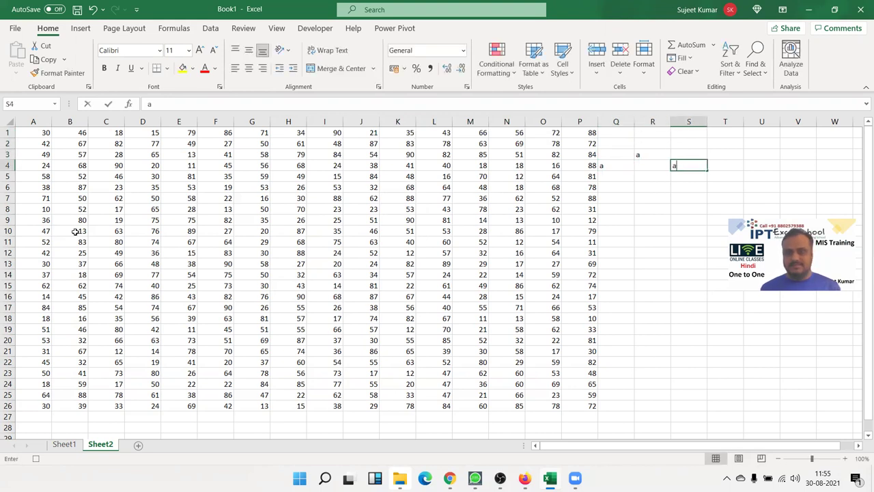
{"action": "key", "text": "Left"}
{"action": "key", "text": "Left"}
{"action": "key", "text": "Left"}
{"action": "key", "text": "Left"}
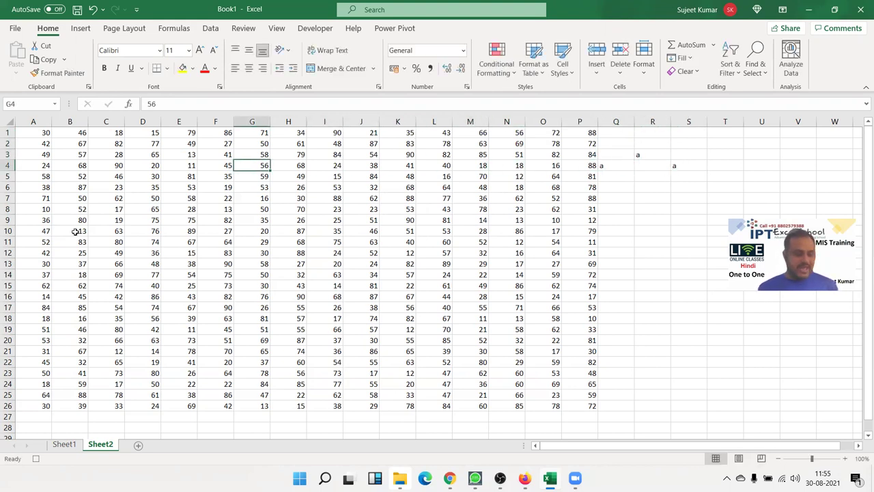
{"action": "key", "text": "ctrl+a"}
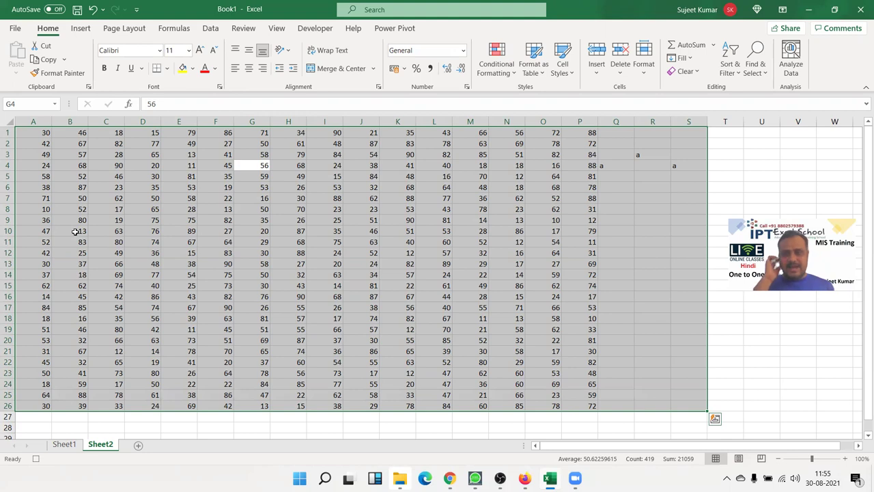
Select the stray letters in Q2:S6 to remove them, then return to A1
{"action": "left_click", "coordinate": [494, 165]}
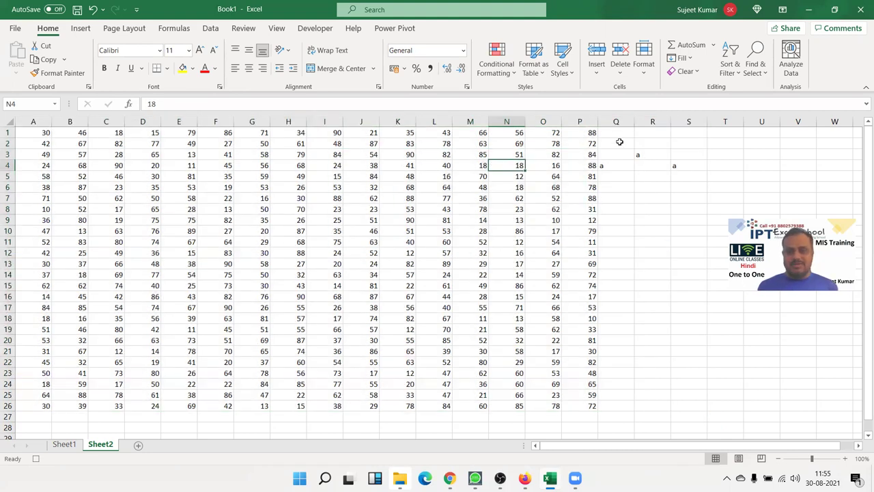
{"action": "left_click_drag", "start_coordinate": [620, 142], "coordinate": [679, 189]}
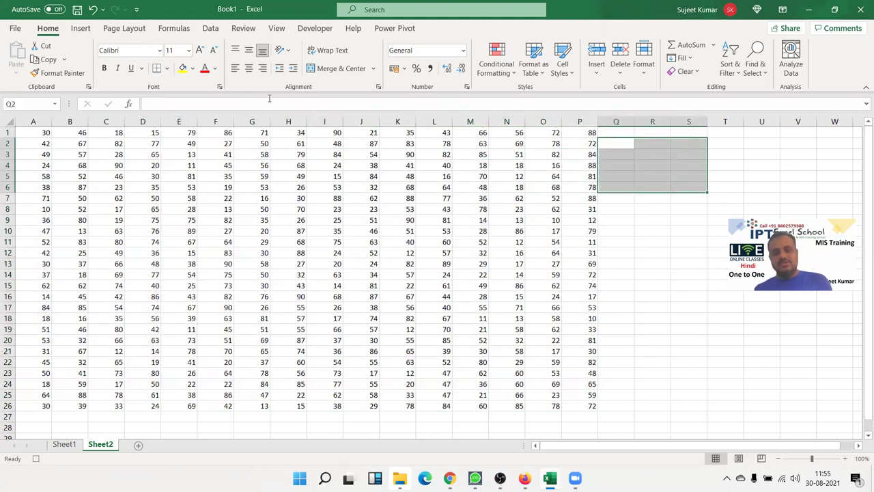
{"action": "left_click", "coordinate": [46, 132]}
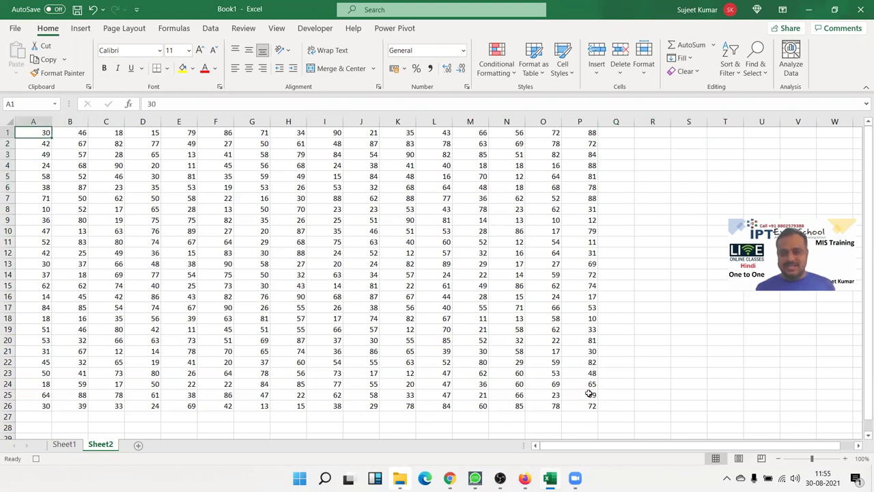
{"action": "key", "text": "ctrl+a"}
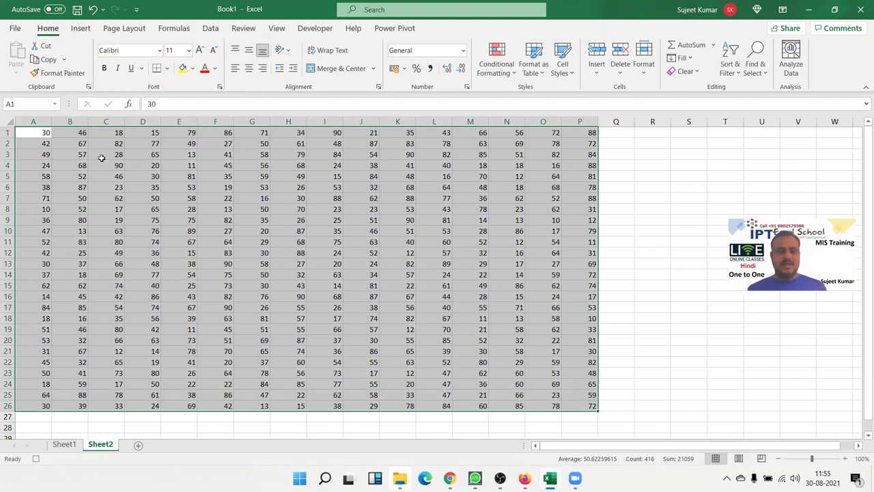
{"action": "left_click", "coordinate": [67, 143]}
{"action": "key", "text": "ctrl+a"}
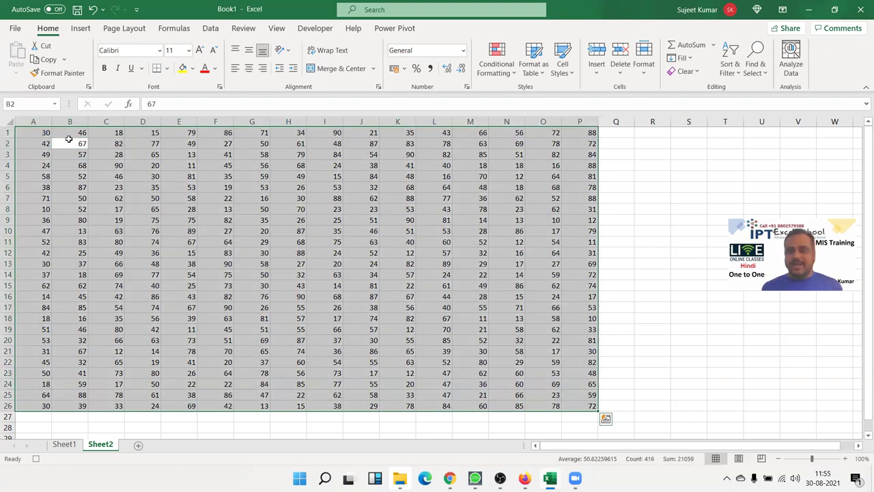
{"action": "key", "text": "ctrl+a"}
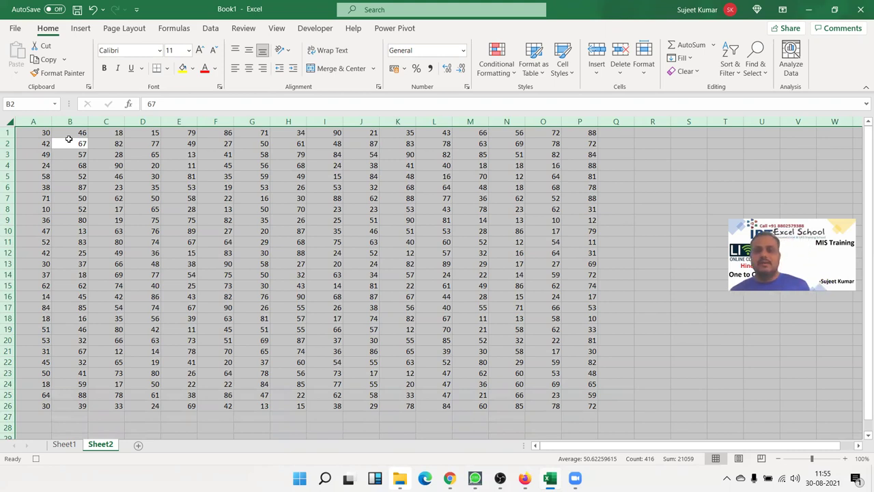
{"action": "left_click", "coordinate": [69, 139]}
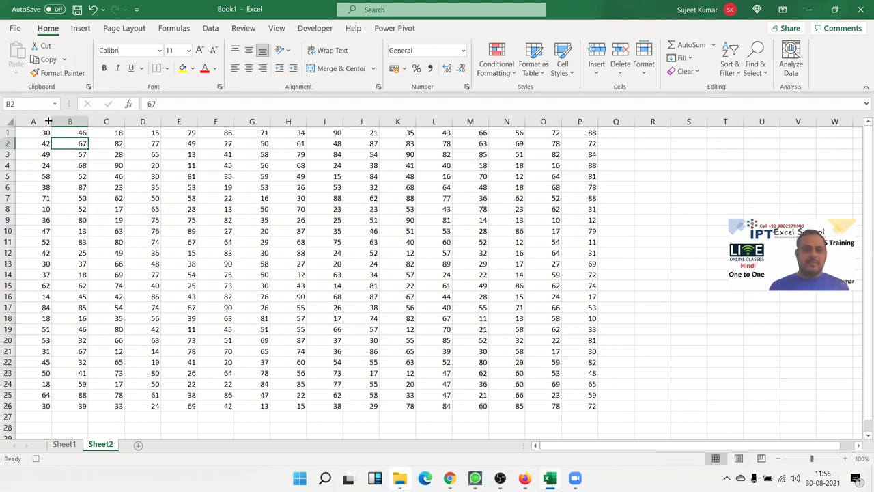
{"action": "left_click", "coordinate": [9, 122]}
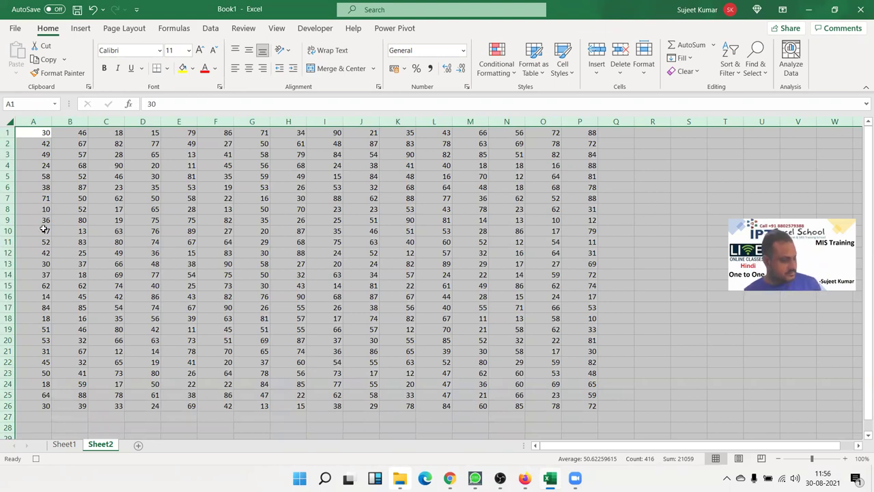
{"action": "left_click", "coordinate": [292, 189]}
{"action": "left_click", "coordinate": [277, 328]}
{"action": "scroll", "coordinate": [277, 329], "scroll_direction": "down", "scroll_amount": 1}
{"action": "scroll", "coordinate": [277, 328], "scroll_direction": "up", "scroll_amount": 1}
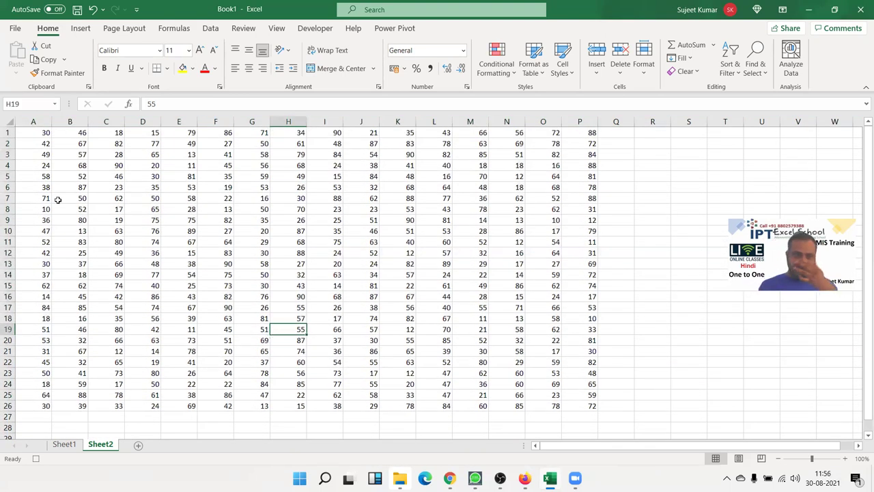
{"action": "left_click", "coordinate": [44, 134]}
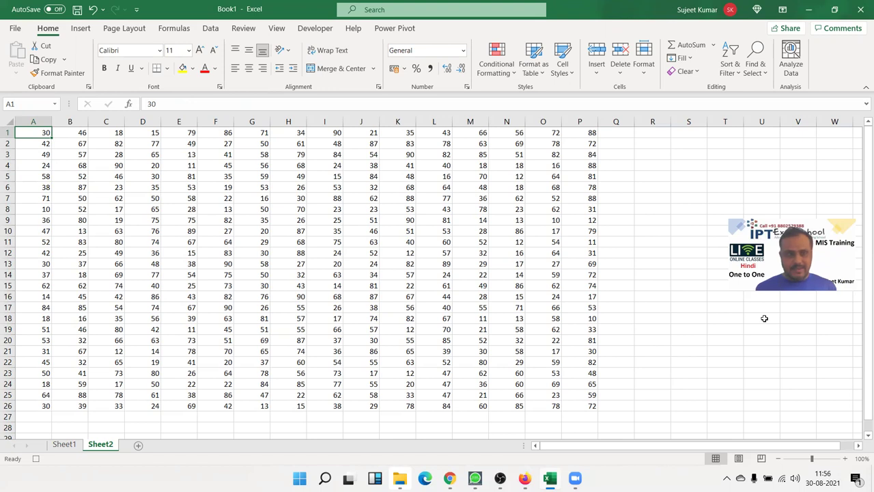
{"action": "key", "text": "End"}
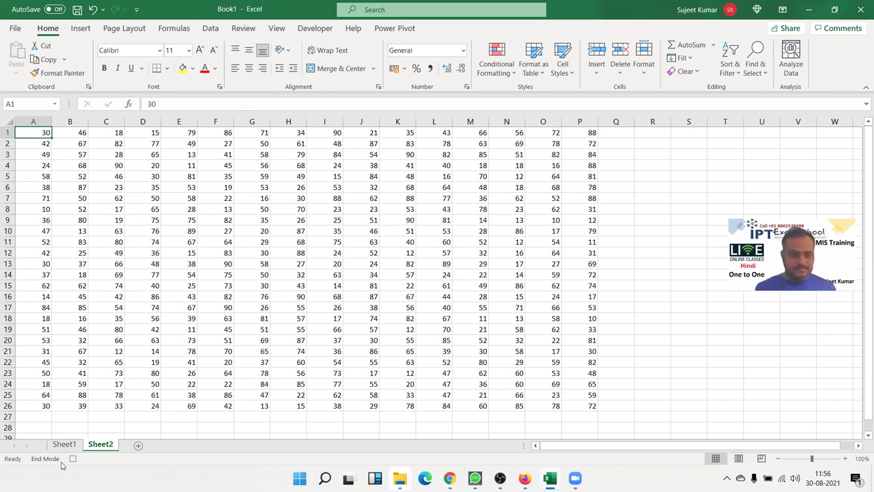
{"action": "key", "text": "Right"}
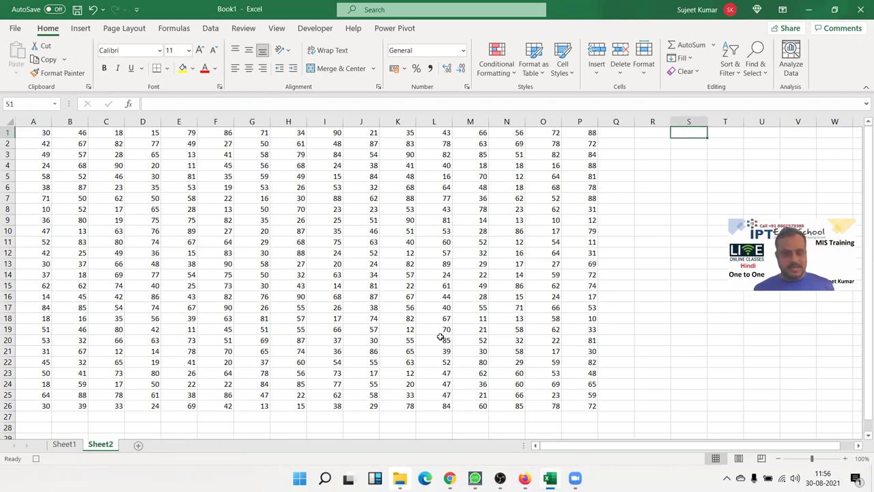
{"action": "left_click", "coordinate": [141, 208]}
{"action": "key", "text": "End"}
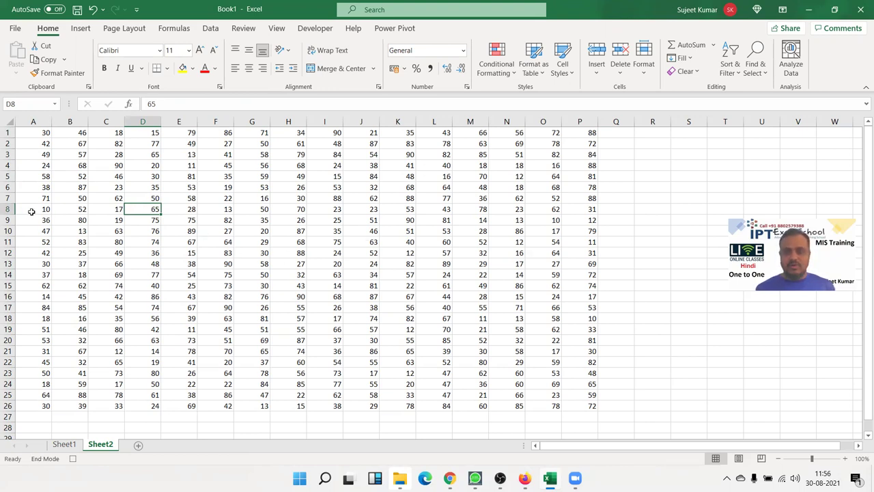
{"action": "key", "text": "Right"}
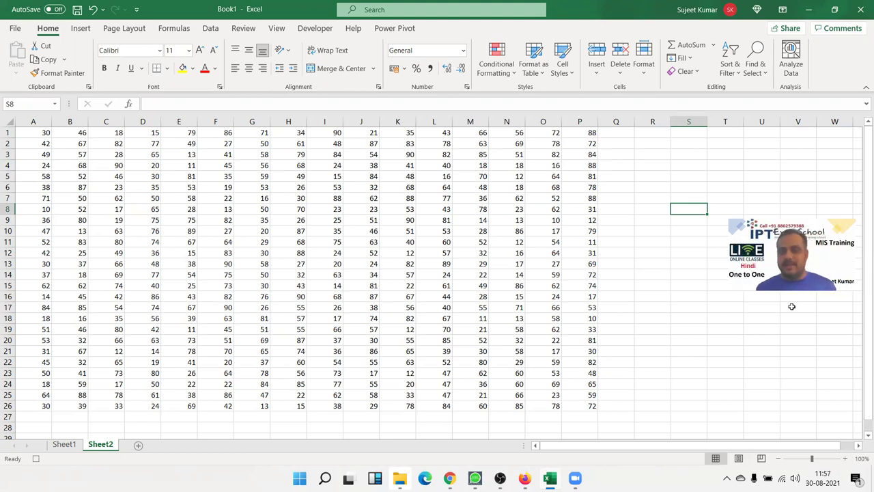
{"action": "left_click_drag", "start_coordinate": [626, 146], "coordinate": [676, 197]}
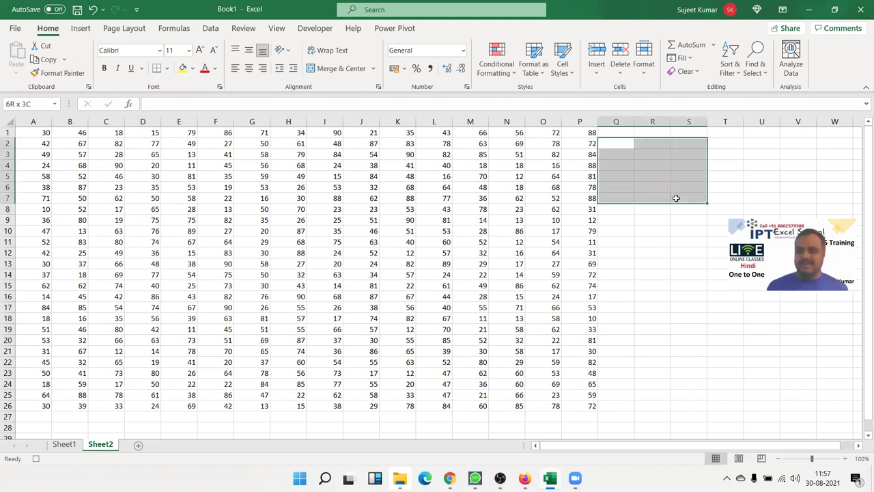
{"action": "left_click_drag", "start_coordinate": [614, 122], "coordinate": [706, 117]}
{"action": "left_click", "coordinate": [667, 154]}
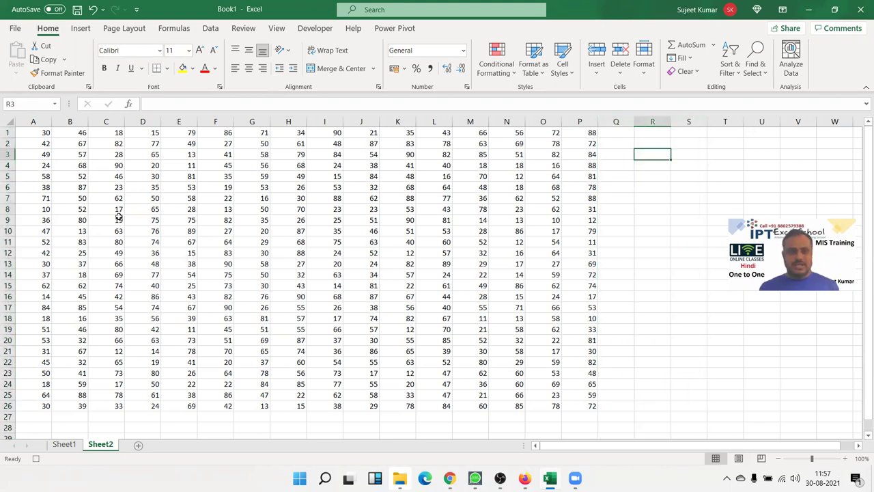
{"action": "left_click", "coordinate": [45, 210]}
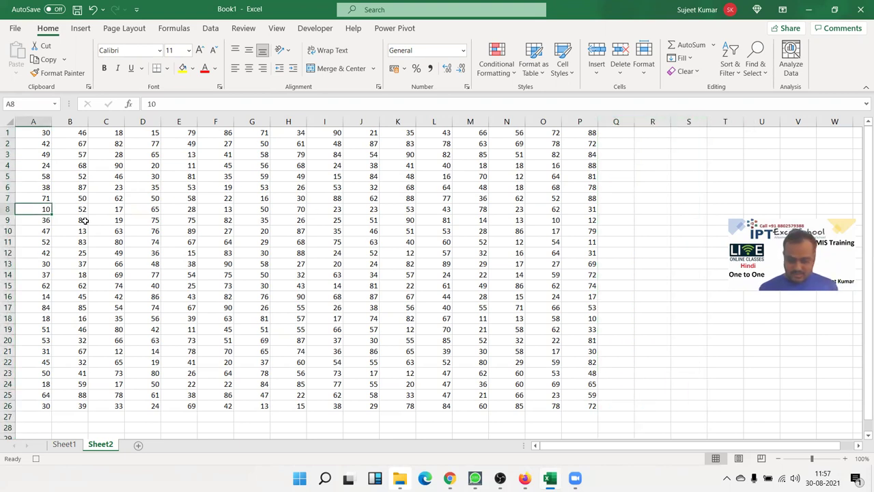
{"action": "key", "text": "End"}
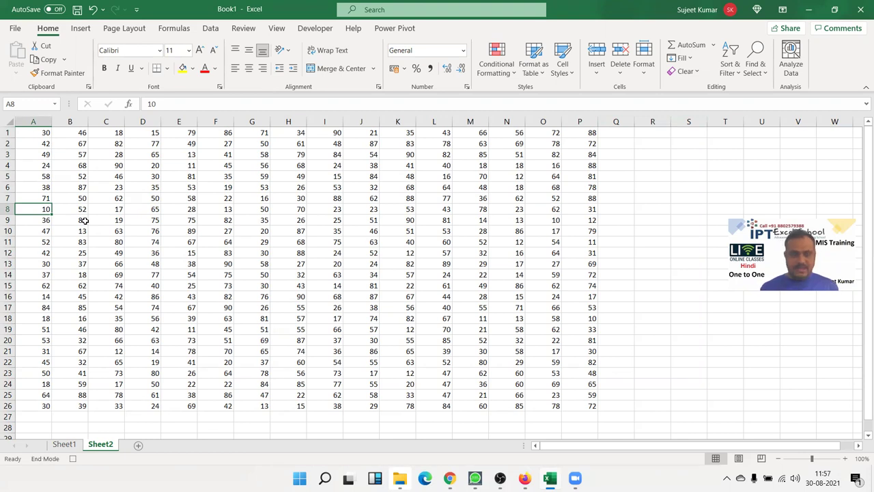
{"action": "key", "text": "Right"}
{"action": "key", "text": "Right"}
{"action": "key", "text": "Right"}
{"action": "key", "text": "Right"}
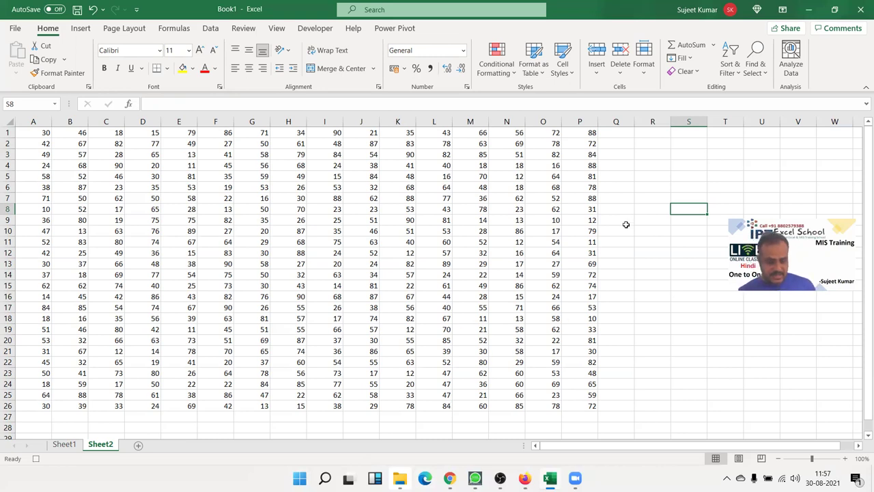
{"action": "type", "text": "&"}
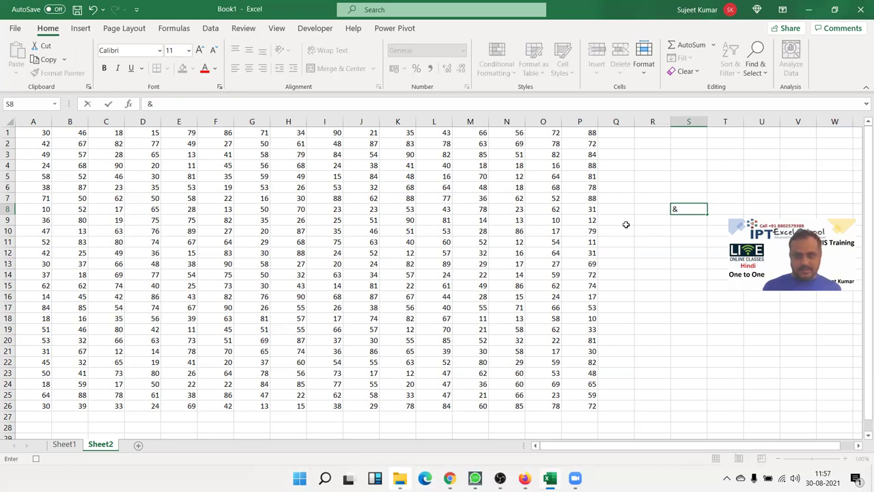
{"action": "key", "text": "Escape"}
{"action": "type", "text": "end"}
{"action": "key", "text": "Return"}
{"action": "key", "text": "Up"}
{"action": "key", "text": "Delete"}
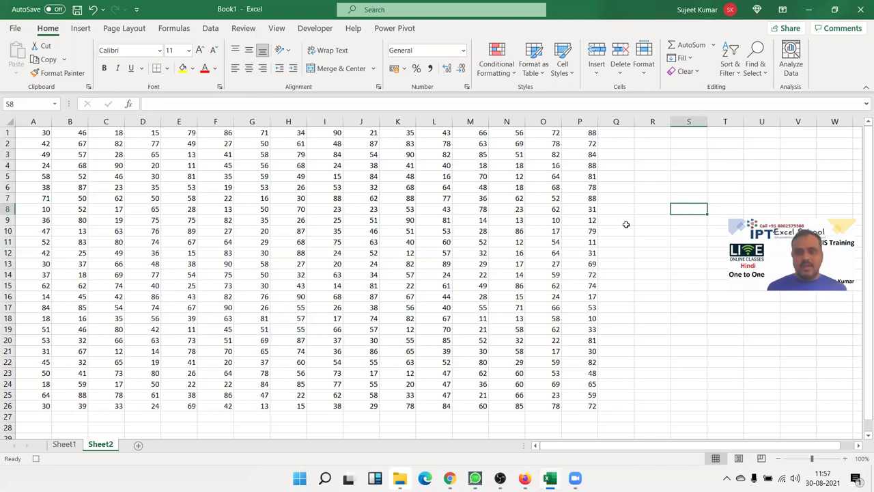
{"action": "key", "text": "Left"}
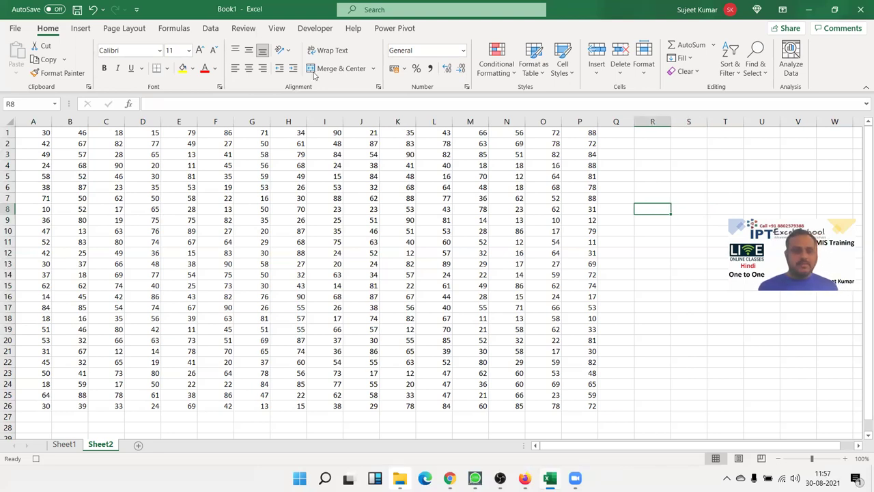
{"action": "left_click", "coordinate": [37, 139]}
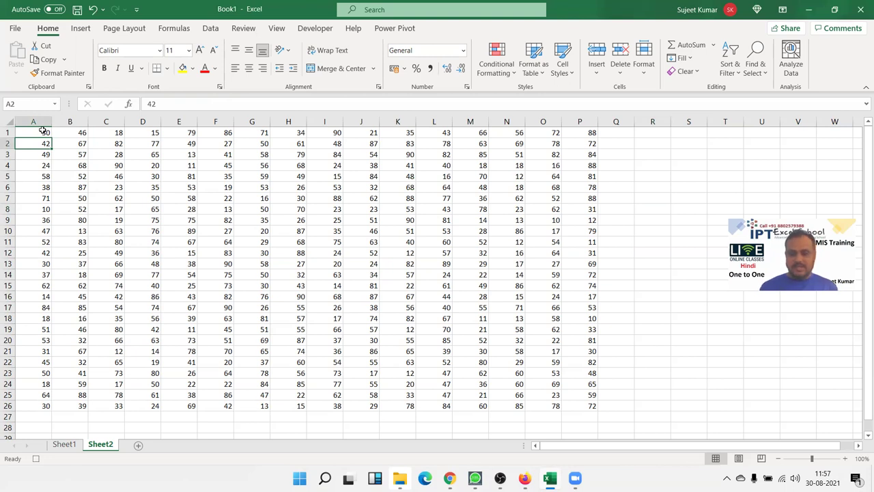
{"action": "key", "text": "ctrl+End"}
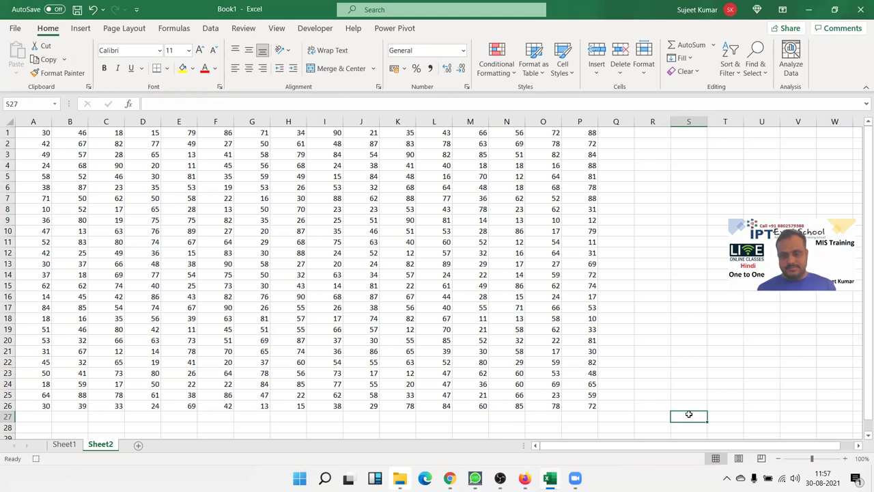
{"action": "key", "text": "Home"}
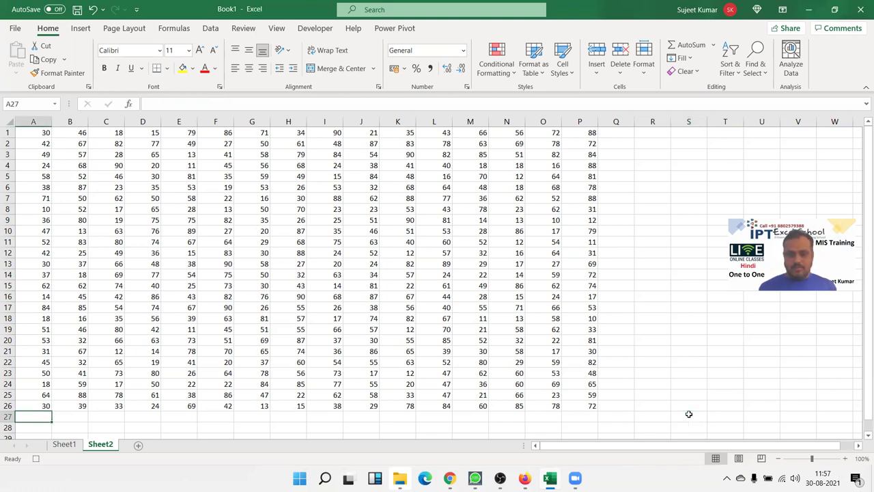
{"action": "left_click", "coordinate": [598, 318]}
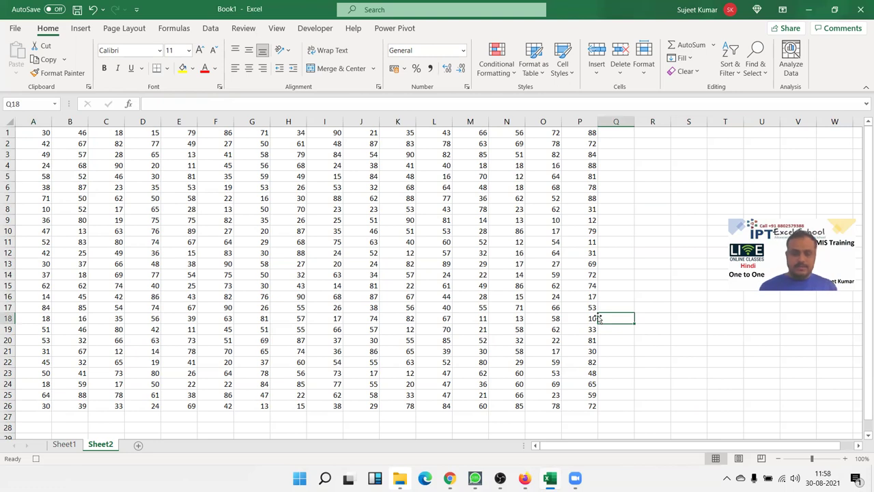
{"action": "key", "text": "Home"}
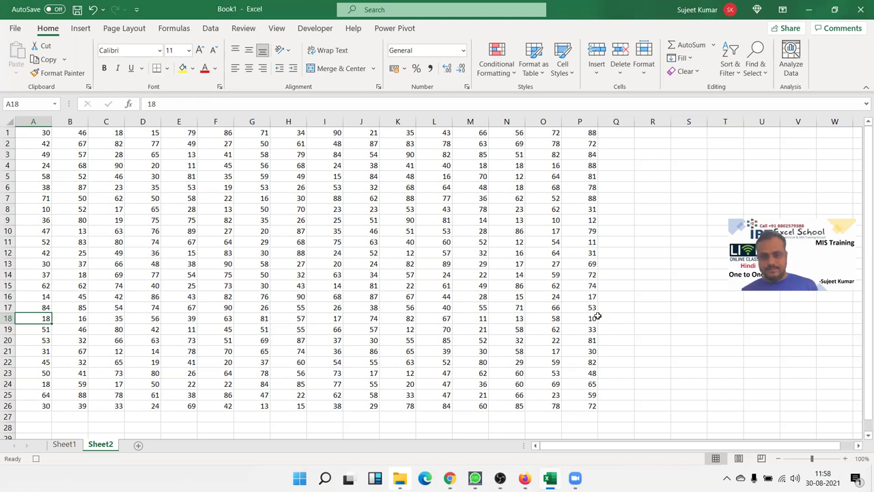
{"action": "left_click", "coordinate": [588, 406]}
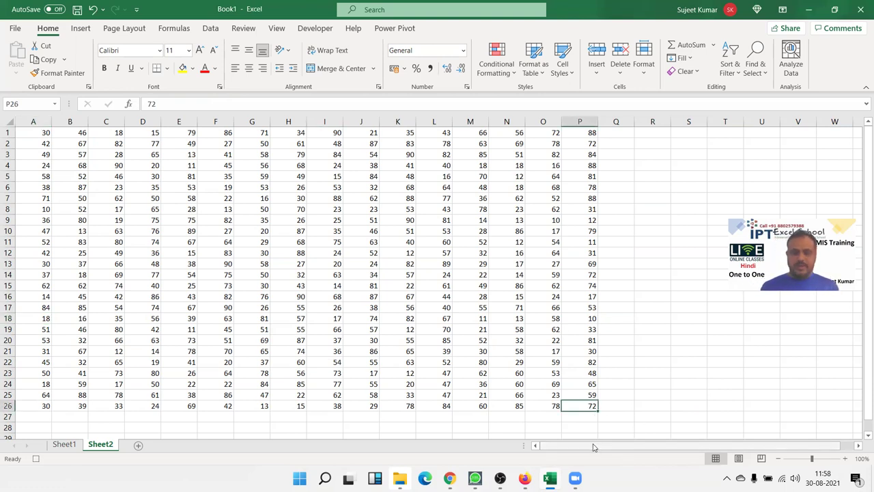
{"action": "key", "text": "ctrl+Home"}
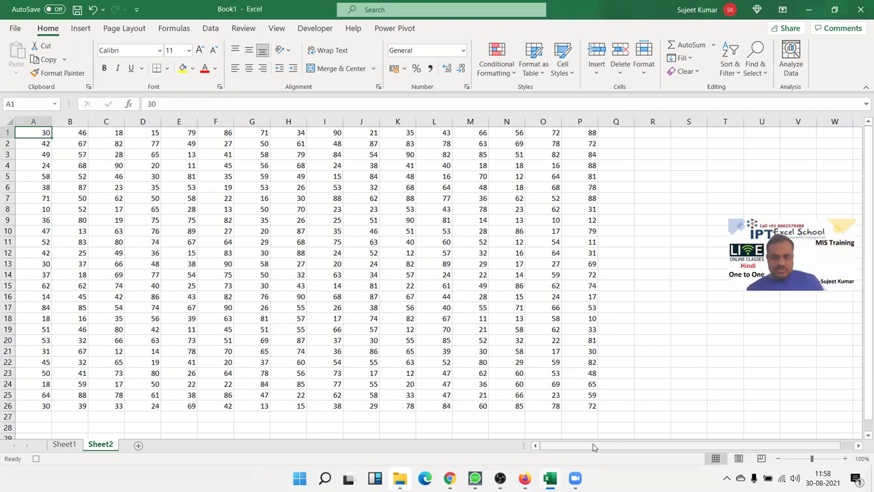
{"action": "left_click", "coordinate": [586, 405]}
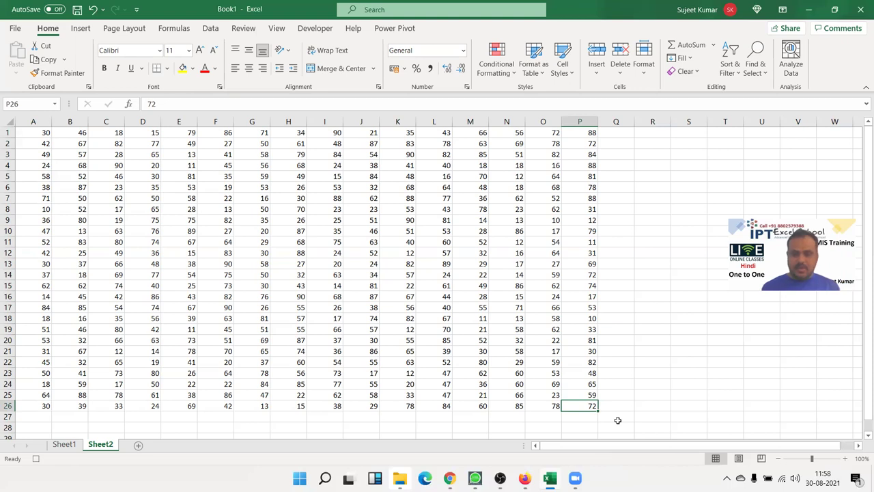
{"action": "key", "text": "ctrl+a"}
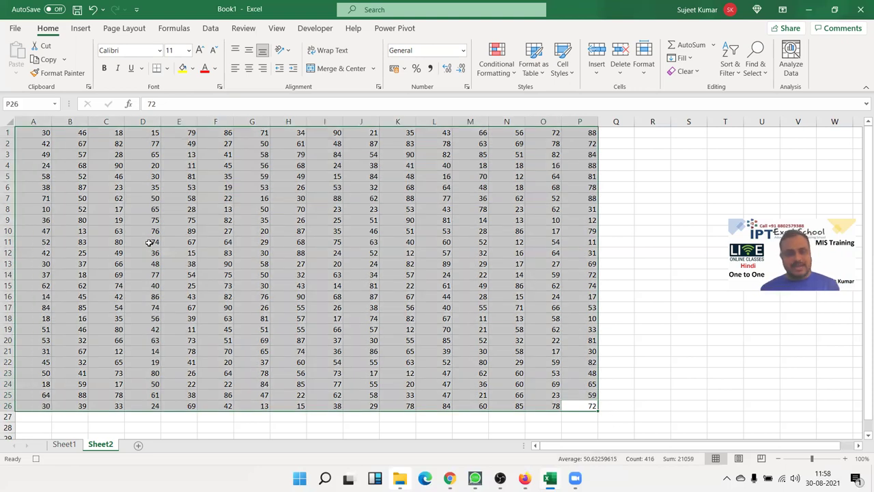
{"action": "left_click", "coordinate": [20, 131]}
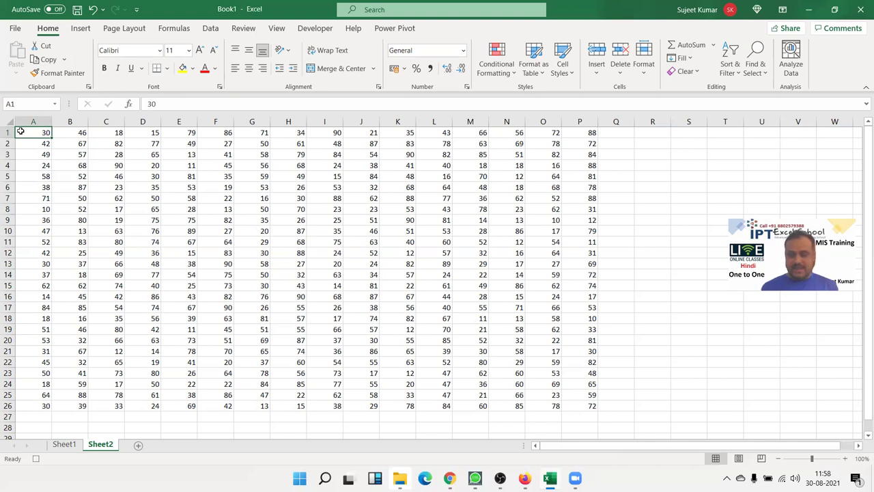
{"action": "left_click_drag", "start_coordinate": [20, 131], "coordinate": [688, 416]}
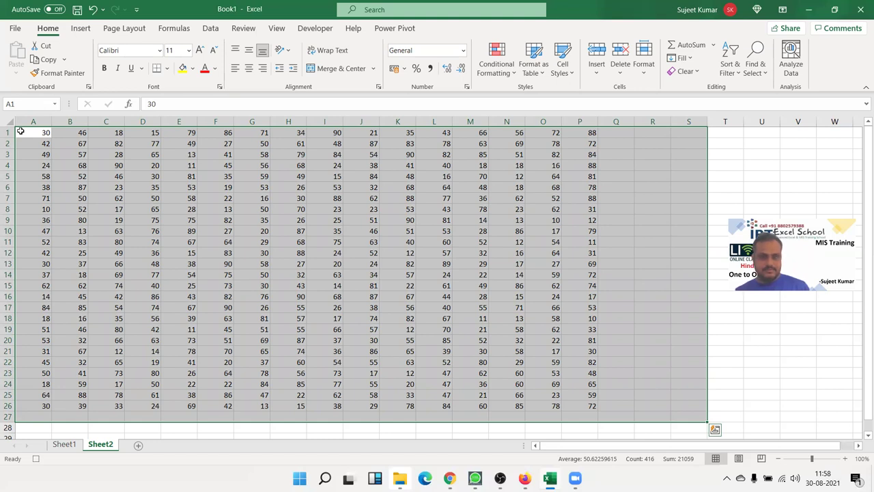
{"action": "left_click", "coordinate": [21, 132]}
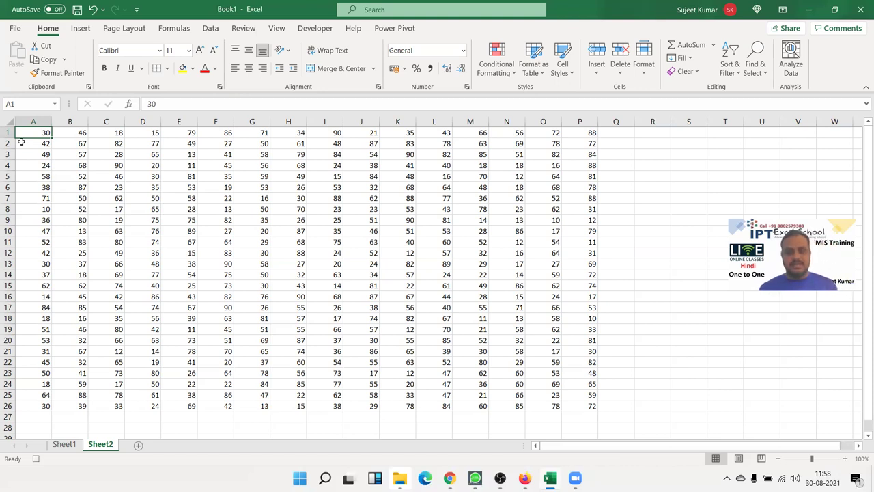
{"action": "key", "text": "ctrl+a"}
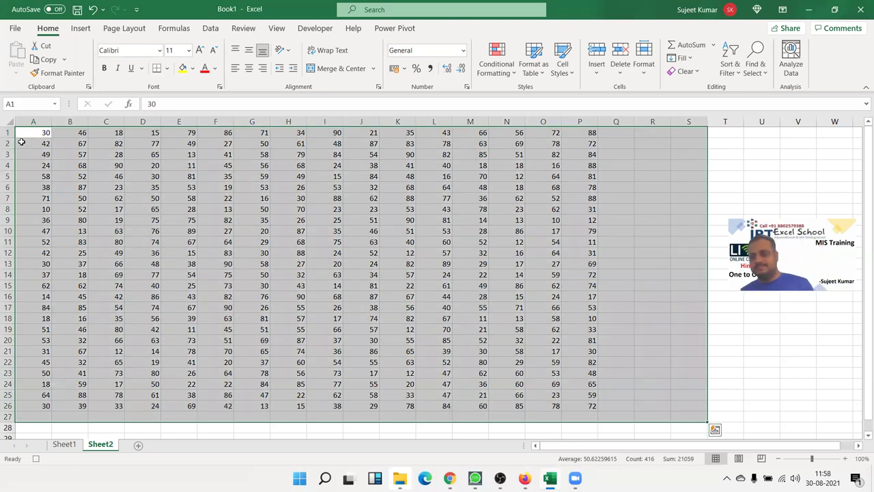
{"action": "left_click", "coordinate": [63, 250]}
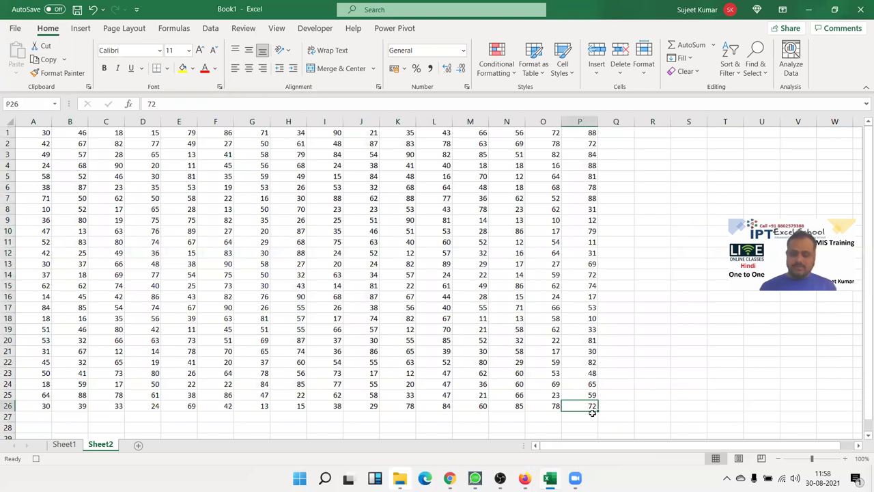
{"action": "key", "text": "ctrl+a"}
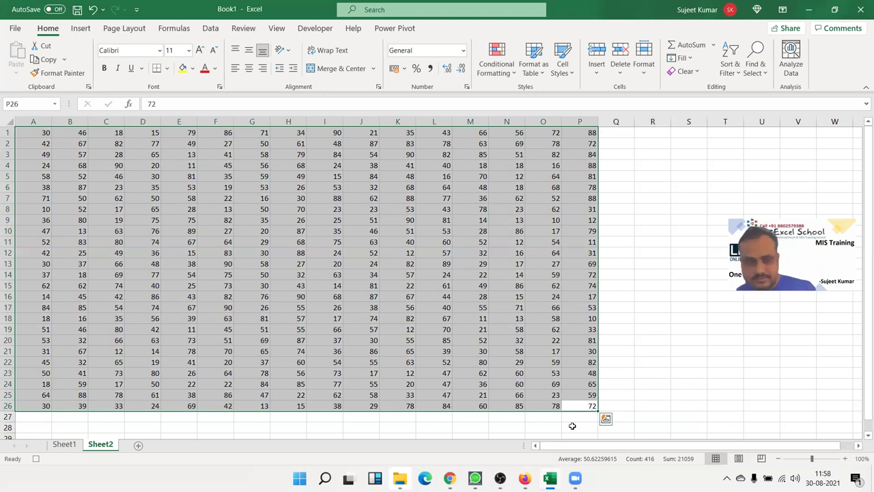
Insert a blank row 9 and a blank column H, then select the A1:Q27 block
{"action": "left_click", "coordinate": [218, 296]}
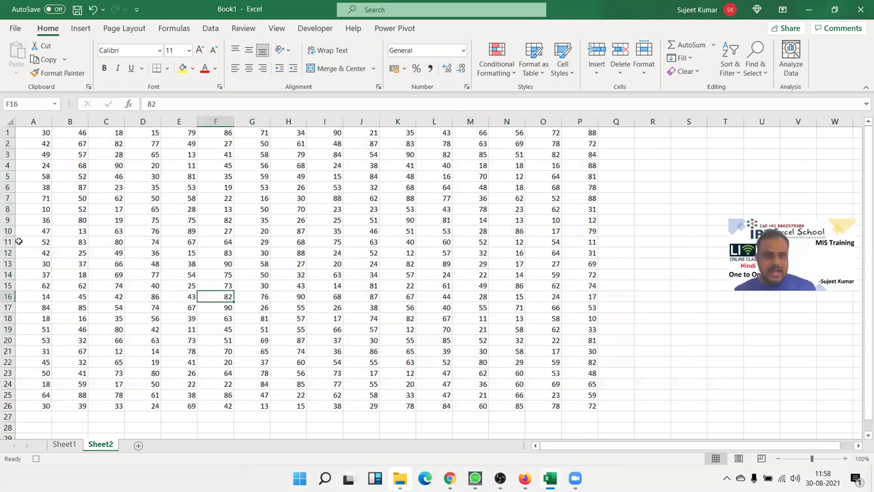
{"action": "left_click", "coordinate": [7, 219]}
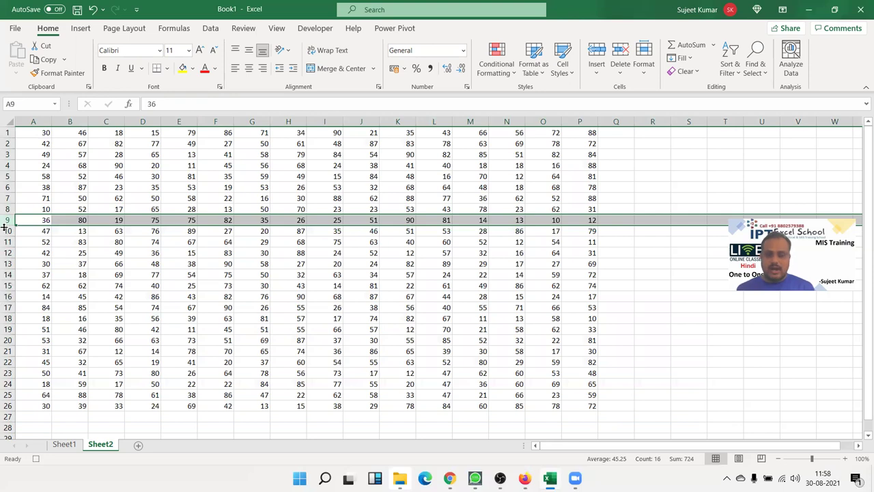
{"action": "key", "text": "ctrl+plus"}
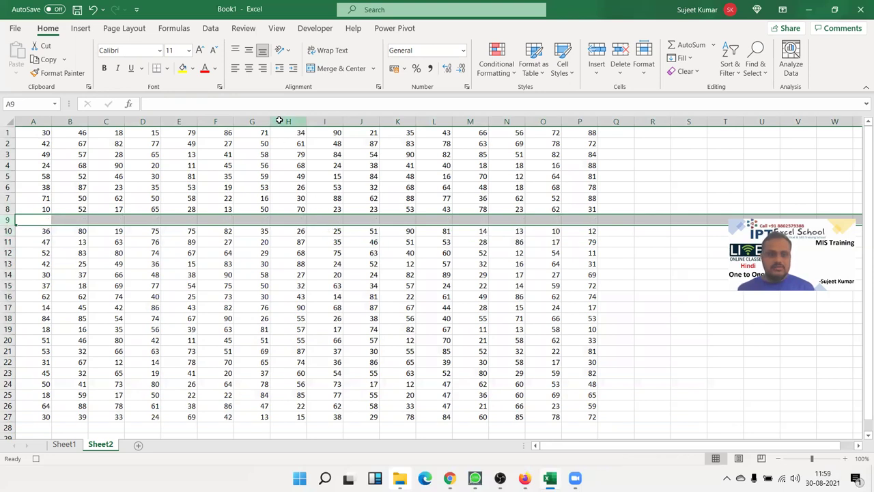
{"action": "left_click", "coordinate": [288, 122]}
{"action": "key", "text": "ctrl+plus"}
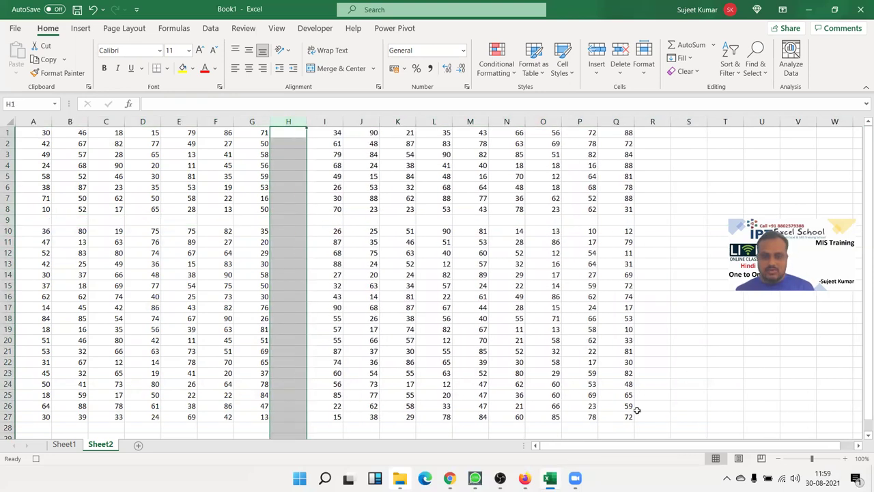
{"action": "left_click", "coordinate": [627, 417]}
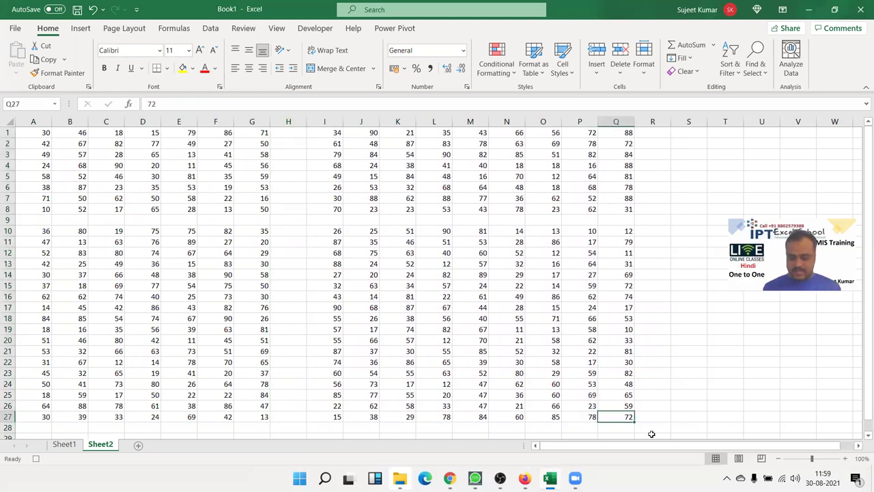
{"action": "key", "text": "ctrl+a"}
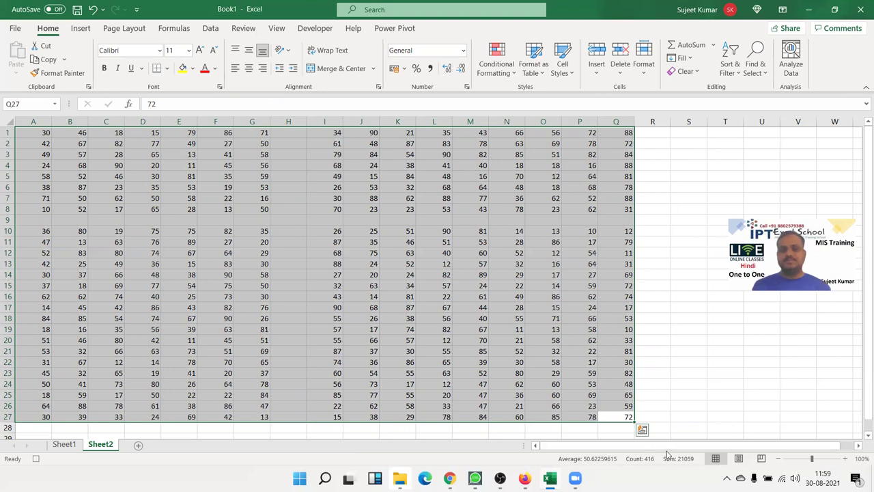
Delete the empty column H and empty row 9, then return to A1
{"action": "left_click", "coordinate": [321, 198]}
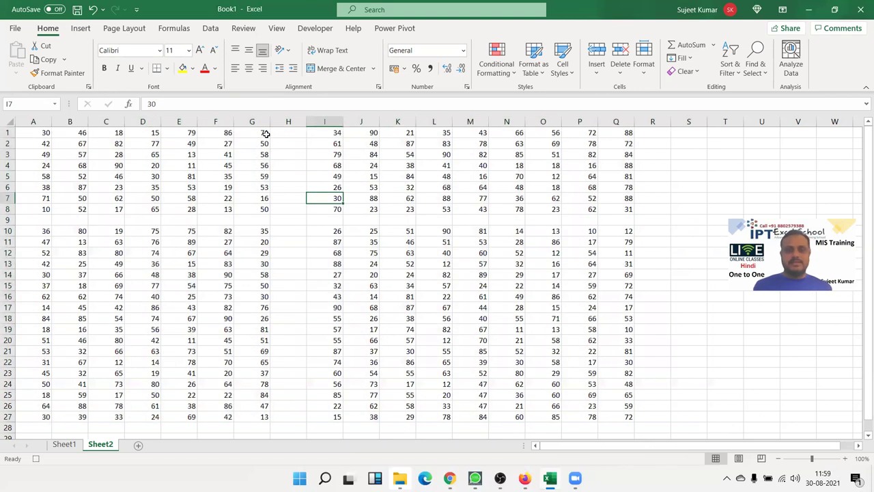
{"action": "left_click", "coordinate": [276, 121]}
{"action": "key", "text": "ctrl+minus"}
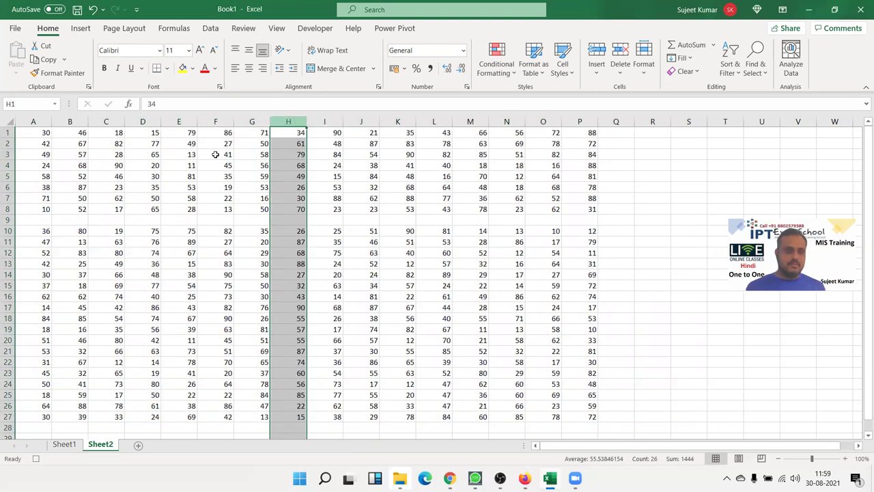
{"action": "left_click", "coordinate": [7, 219]}
{"action": "key", "text": "ctrl+minus"}
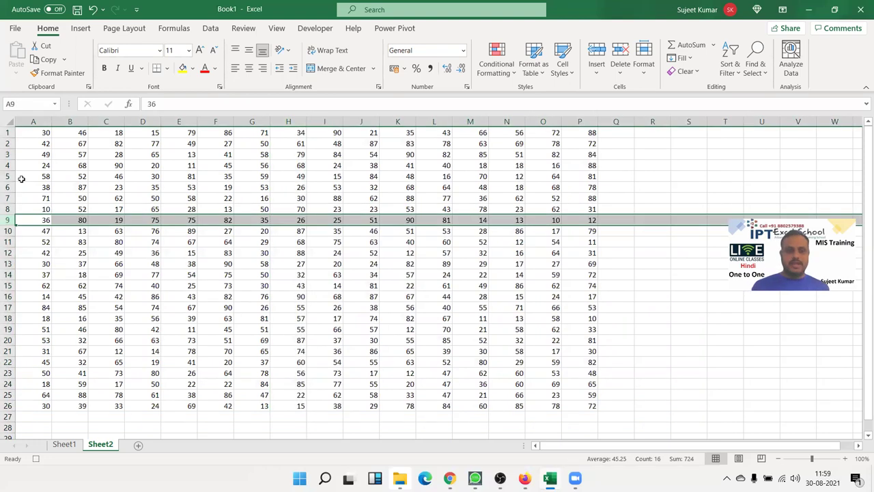
{"action": "key", "text": "ctrl+Home"}
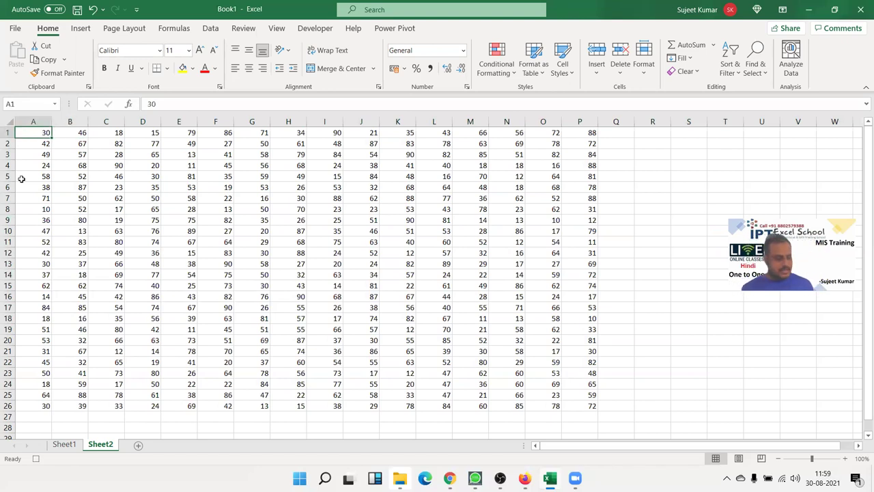
Jump around the edges of the A1:P26 block with Ctrl+arrow keys
{"action": "key", "text": "ctrl+Right"}
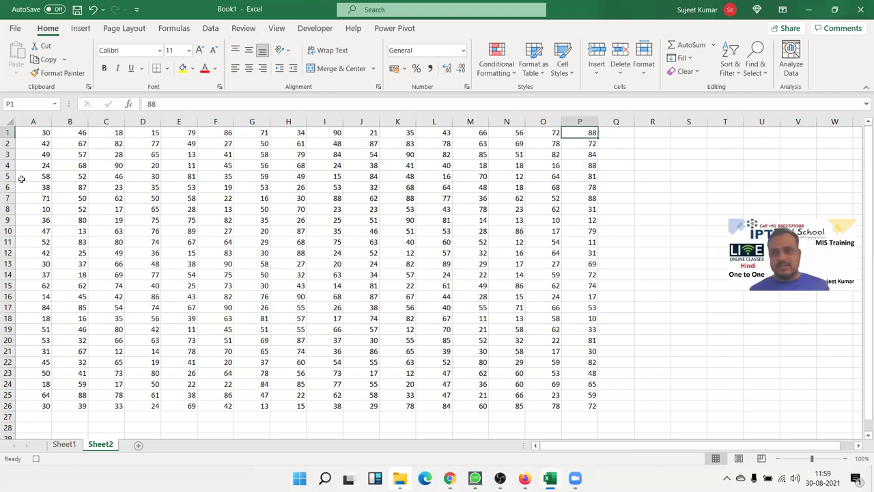
{"action": "key", "text": "ctrl+Down"}
{"action": "key", "text": "ctrl+Left"}
{"action": "key", "text": "ctrl+Up"}
{"action": "key", "text": "ctrl+Right"}
{"action": "key", "text": "ctrl+Down"}
{"action": "key", "text": "ctrl+Left"}
{"action": "key", "text": "ctrl+Up"}
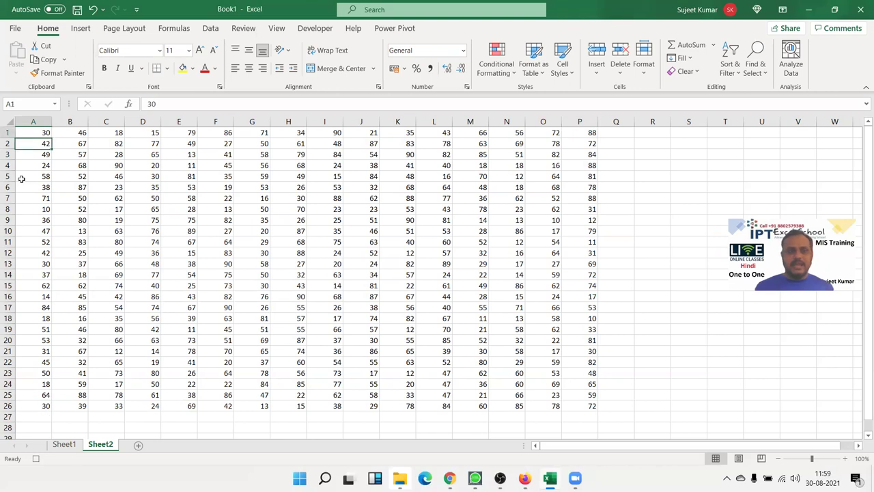
Clear cell A9 and jump along column A's gaps with Ctrl+Up and Ctrl+Down
{"action": "key", "text": "Down"}
{"action": "key", "text": "Down"}
{"action": "key", "text": "Down"}
{"action": "key", "text": "Down"}
{"action": "key", "text": "Down"}
{"action": "key", "text": "Down"}
{"action": "key", "text": "Down"}
{"action": "key", "text": "Down"}
{"action": "key", "text": "Delete"}
{"action": "key", "text": "Down"}
{"action": "key", "text": "Down"}
{"action": "key", "text": "Down"}
{"action": "key", "text": "Down"}
{"action": "key", "text": "Down"}
{"action": "key", "text": "Down"}
{"action": "key", "text": "ctrl+Up"}
{"action": "key", "text": "ctrl+Up"}
{"action": "key", "text": "ctrl+Up"}
{"action": "key", "text": "ctrl+Up"}
{"action": "key", "text": "ctrl+Up"}
{"action": "key", "text": "ctrl+Down"}
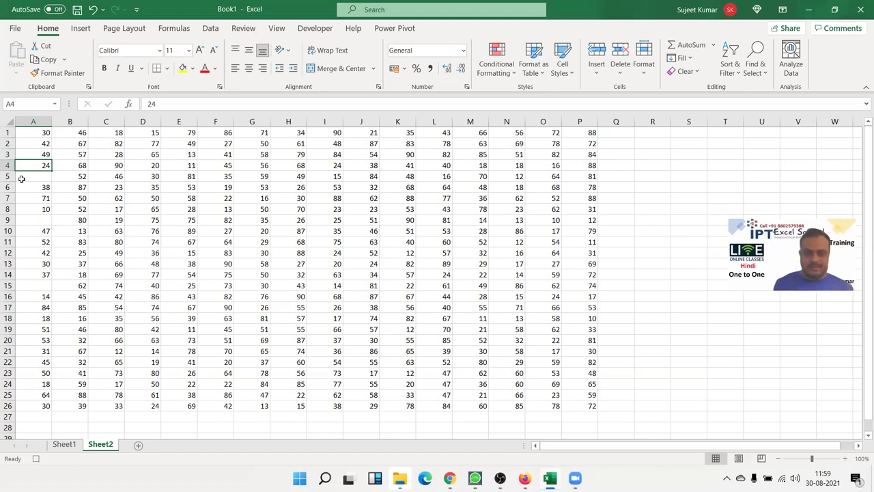
{"action": "key", "text": "ctrl+Up"}
{"action": "key", "text": "ctrl+Down"}
{"action": "key", "text": "ctrl+Down"}
{"action": "key", "text": "ctrl+Down"}
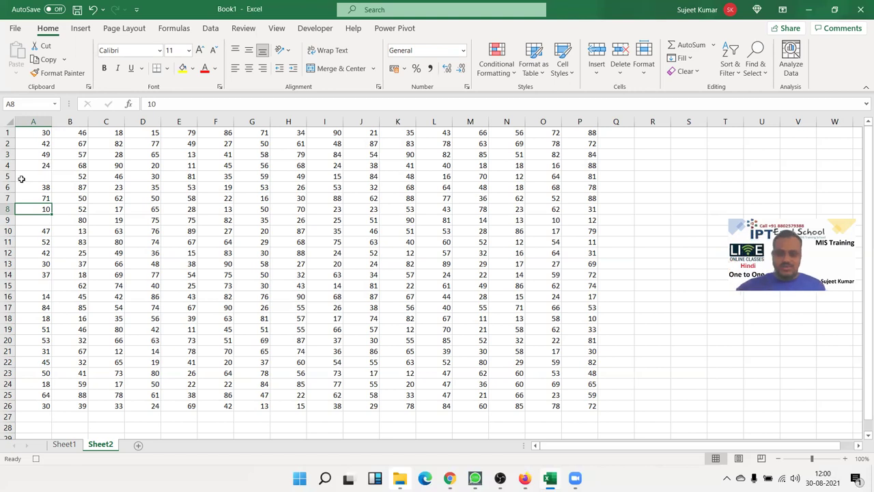
{"action": "left_click", "coordinate": [24, 104]}
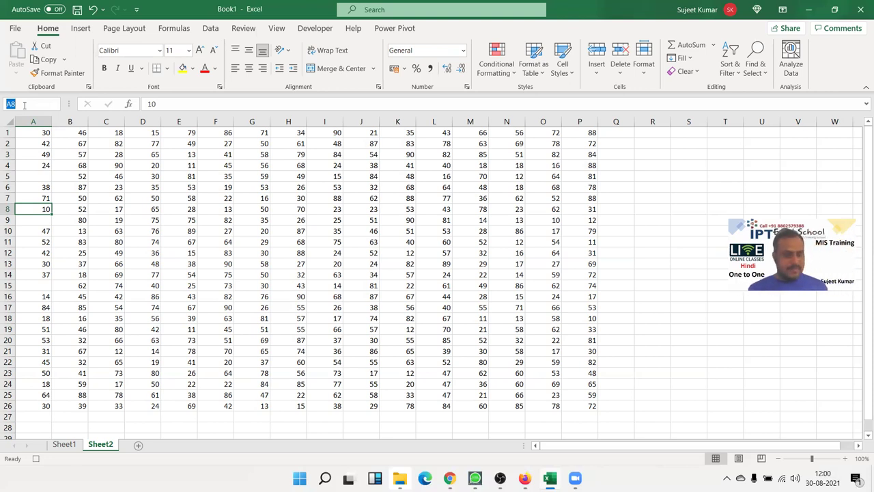
{"action": "type", "text": "a65000"}
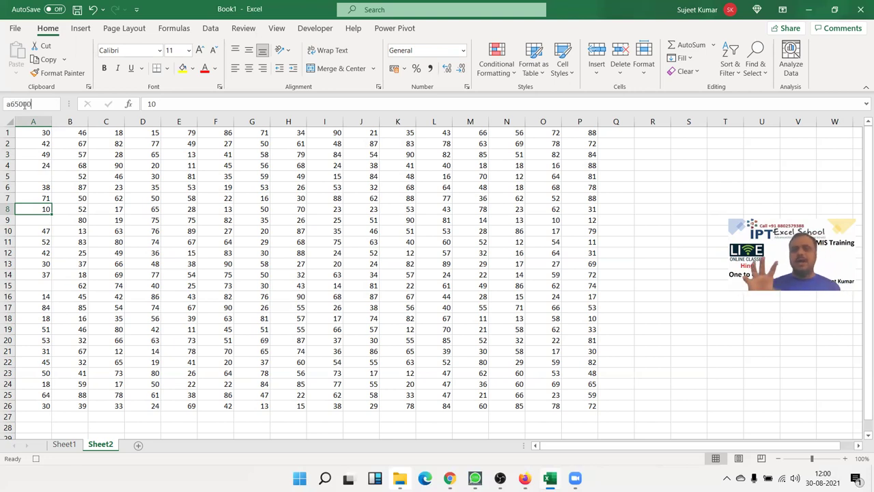
{"action": "key", "text": "Return"}
{"action": "scroll", "coordinate": [66, 363], "scroll_direction": "down", "scroll_amount": 2}
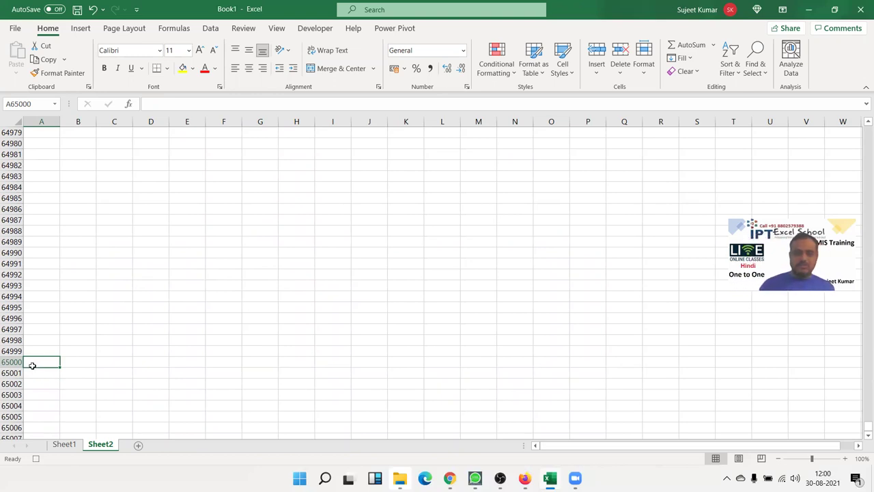
{"action": "key", "text": "ctrl+Up"}
{"action": "scroll", "coordinate": [82, 286], "scroll_direction": "up", "scroll_amount": 2}
{"action": "scroll", "coordinate": [82, 287], "scroll_direction": "up", "scroll_amount": 3}
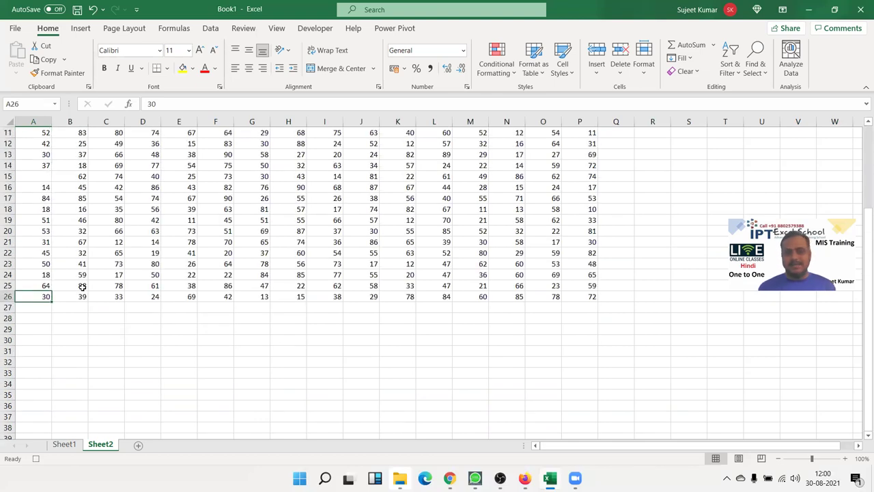
{"action": "scroll", "coordinate": [68, 283], "scroll_direction": "up", "scroll_amount": 3}
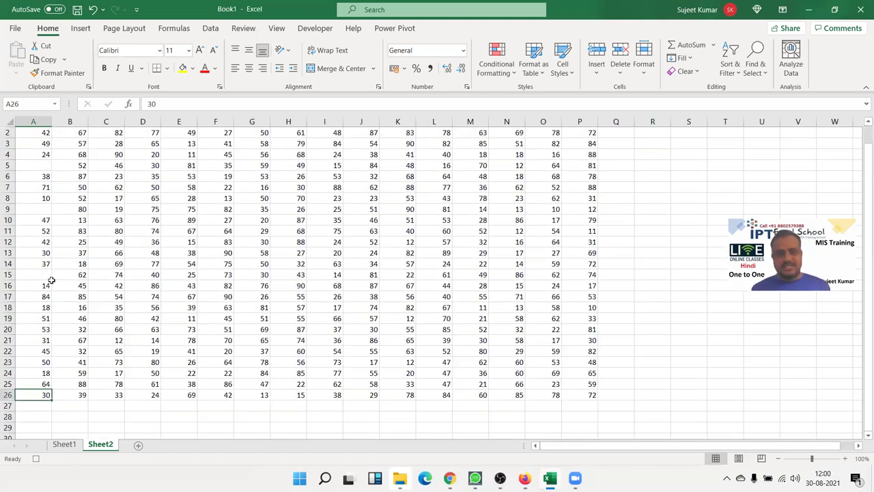
{"action": "scroll", "coordinate": [36, 201], "scroll_direction": "up", "scroll_amount": 1}
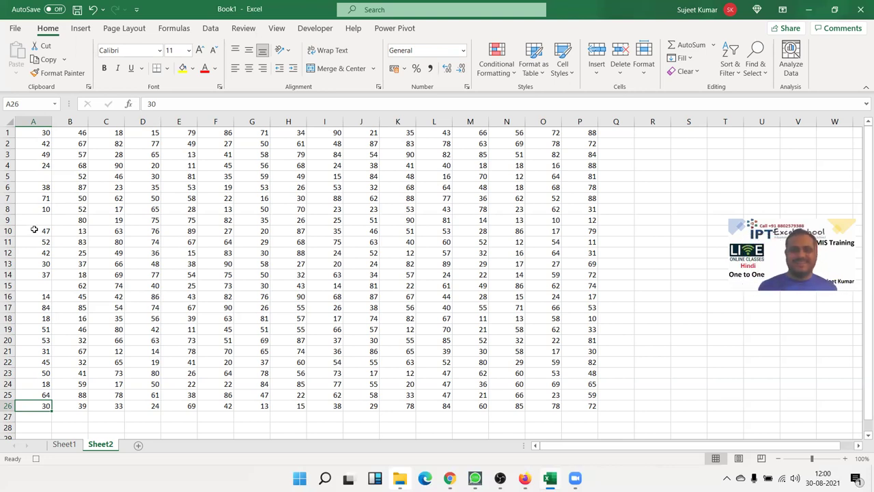
{"action": "left_click", "coordinate": [21, 103]}
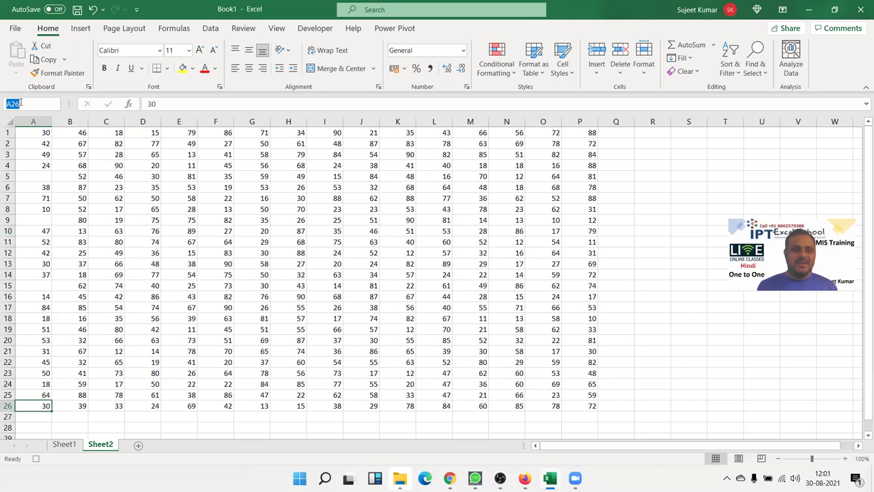
{"action": "type", "text": "a"}
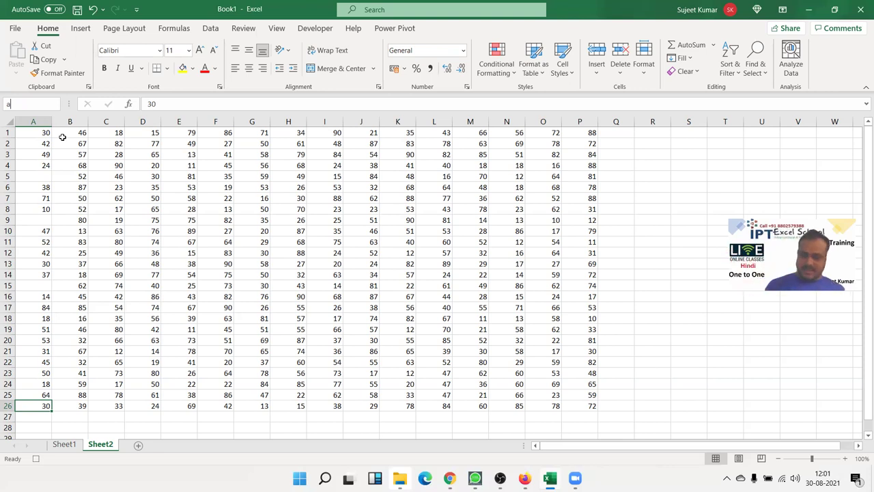
{"action": "type", "text": "65000"}
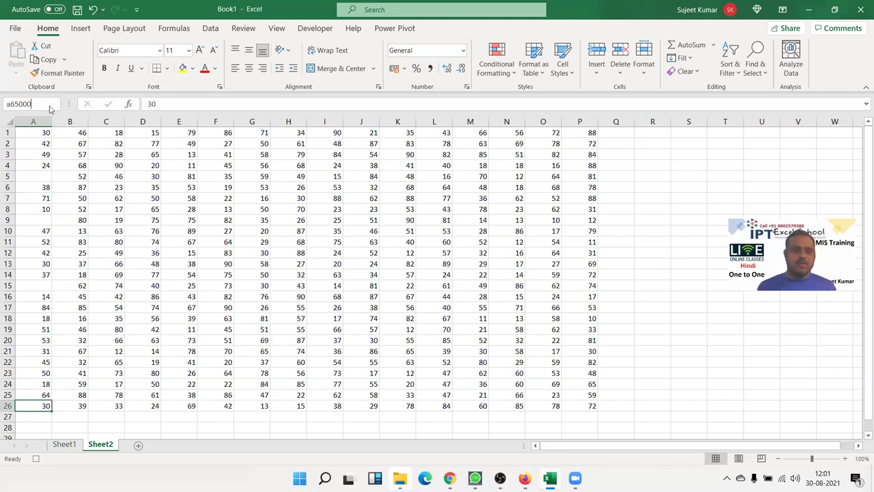
{"action": "double_click", "coordinate": [4, 104]}
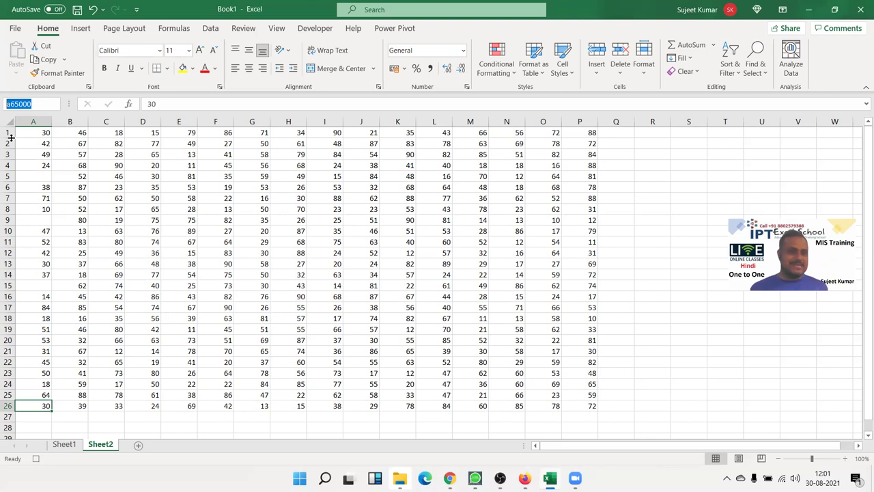
{"action": "key", "text": "Return"}
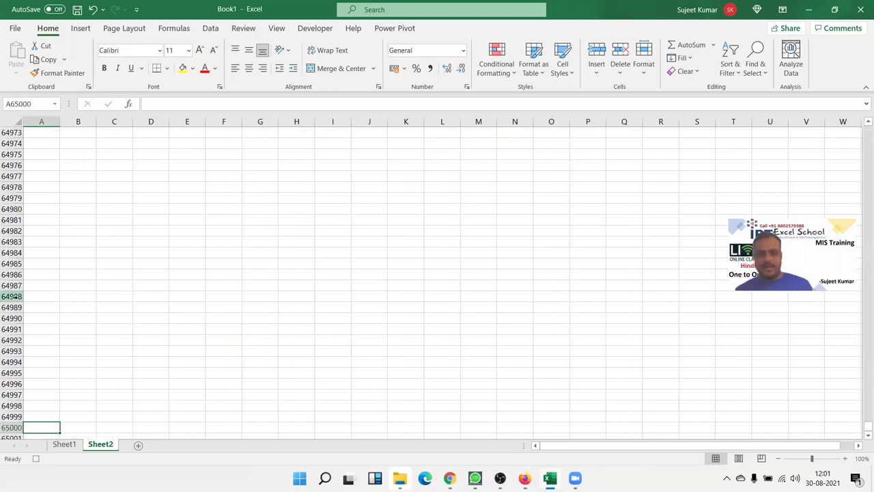
{"action": "scroll", "coordinate": [31, 321], "scroll_direction": "up", "scroll_amount": 1}
{"action": "scroll", "coordinate": [44, 243], "scroll_direction": "down", "scroll_amount": 2}
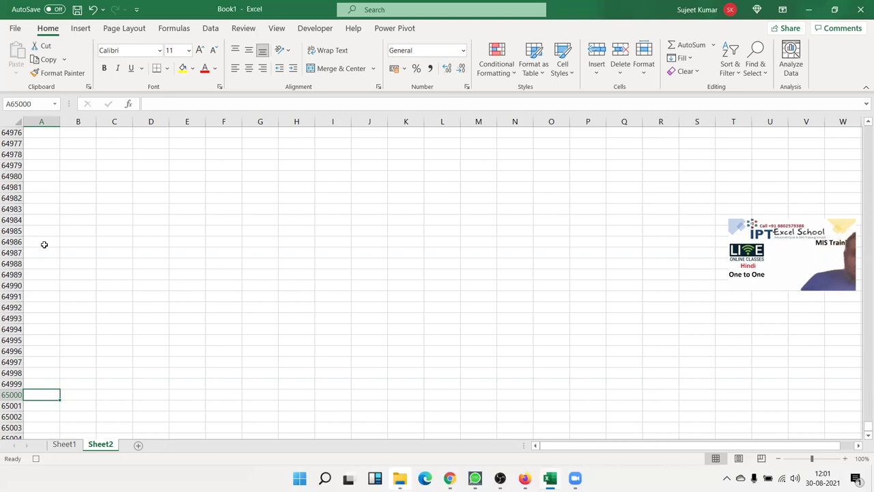
{"action": "key", "text": "ctrl+Up"}
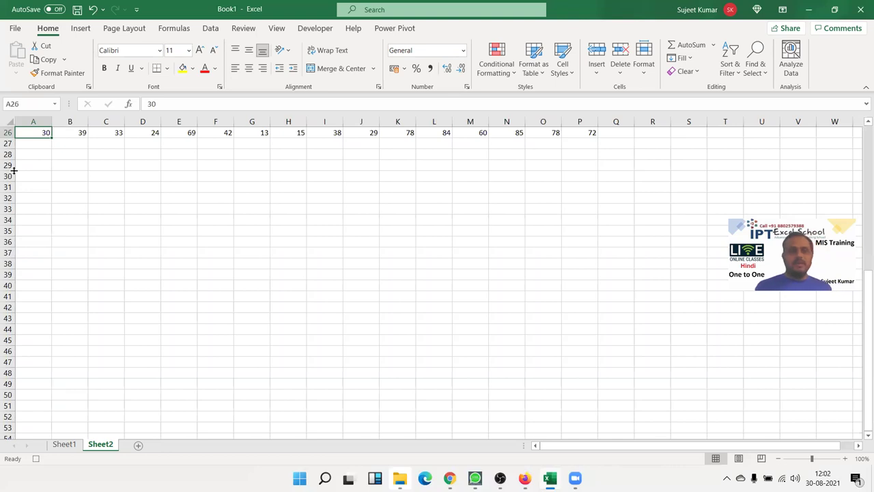
{"action": "scroll", "coordinate": [50, 254], "scroll_direction": "up", "scroll_amount": 8}
Enter 85 in A15 and 65 in both A9 and A5
{"action": "left_click", "coordinate": [43, 271]}
{"action": "type", "text": "85"}
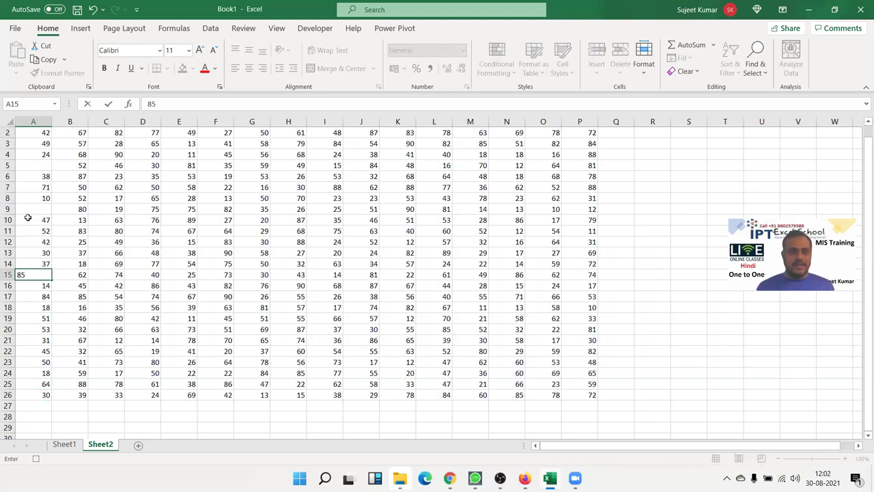
{"action": "left_click", "coordinate": [31, 216]}
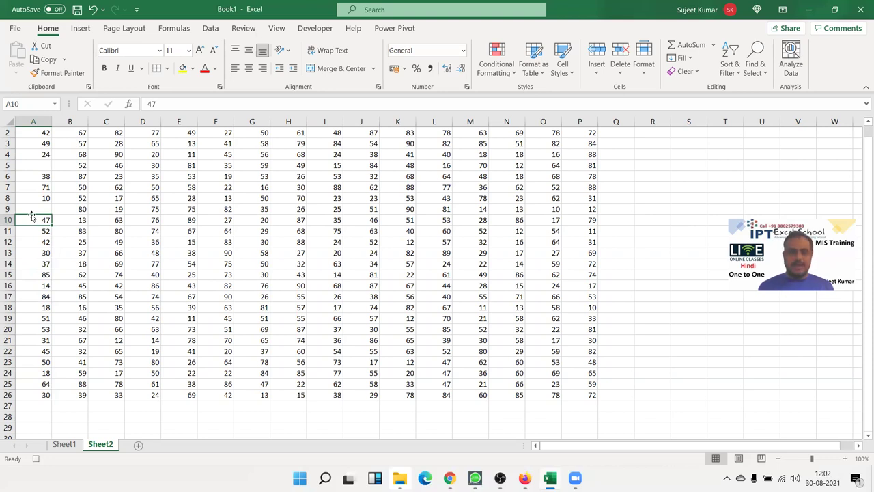
{"action": "left_click", "coordinate": [30, 212]}
{"action": "type", "text": "65"}
{"action": "left_click", "coordinate": [46, 167]}
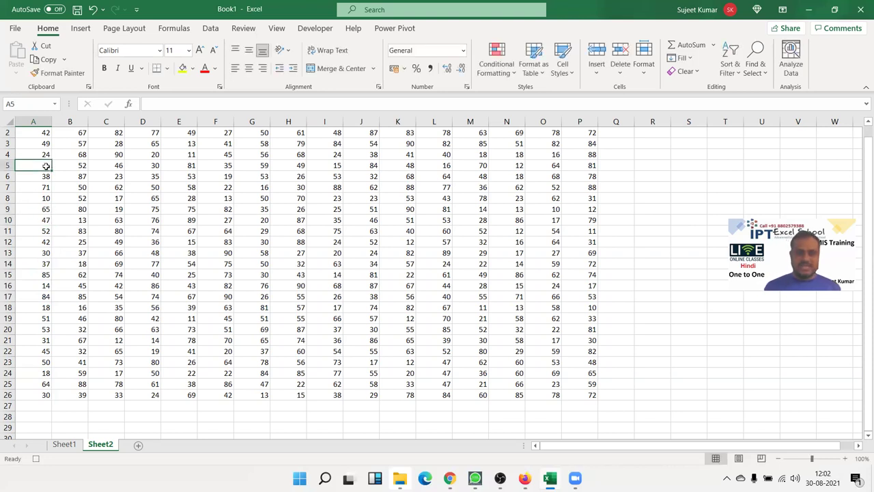
{"action": "type", "text": "65"}
{"action": "left_click", "coordinate": [112, 143]}
Select the full A1:P26 block from A1 using Ctrl+Shift+Right and Ctrl+Shift+Down
{"action": "scroll", "coordinate": [82, 143], "scroll_direction": "up", "scroll_amount": 1}
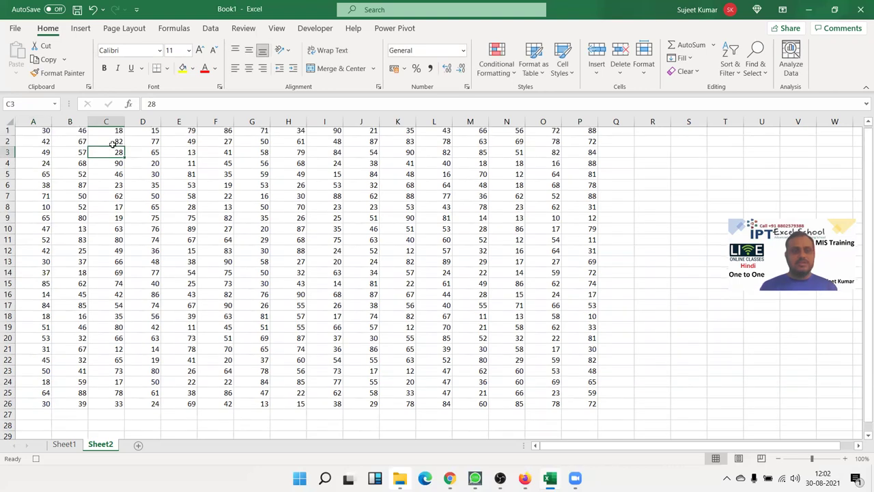
{"action": "left_click", "coordinate": [42, 134]}
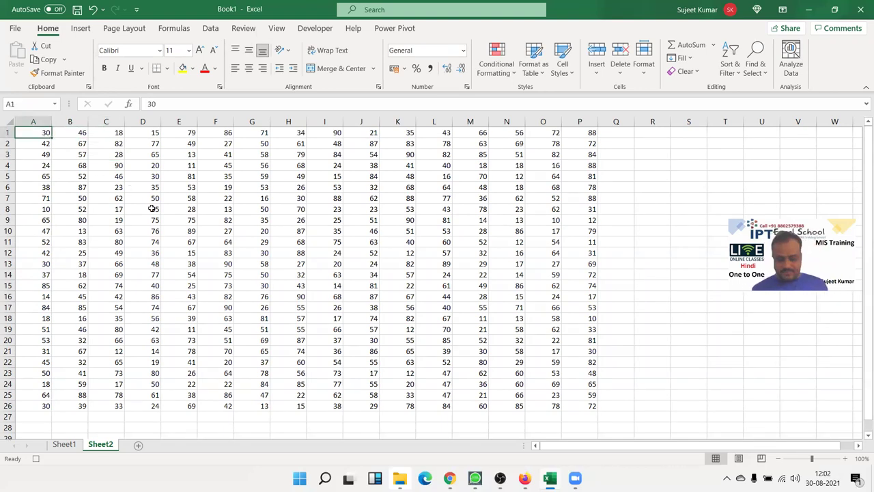
{"action": "key", "text": "ctrl+shift+Right"}
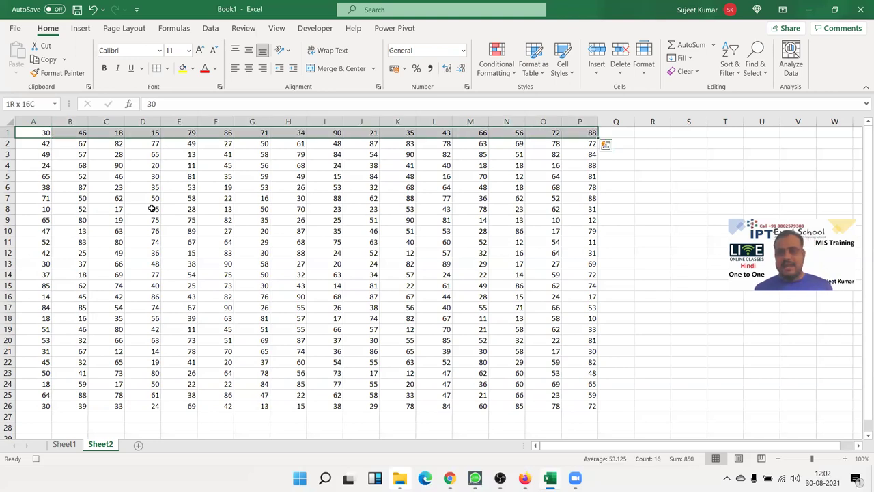
{"action": "key", "text": "ctrl+shift+Down"}
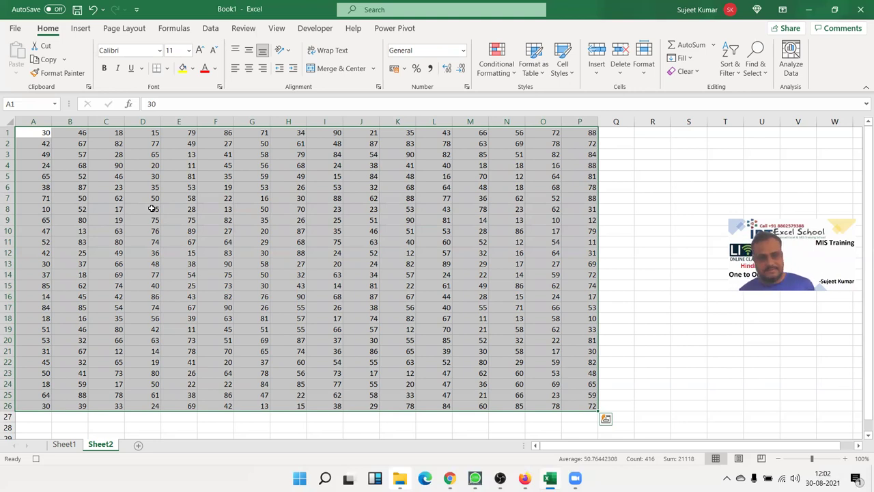
Build a non-adjacent selection of about twenty scattered cells and small ranges across the grid
{"action": "left_click", "coordinate": [111, 157]}
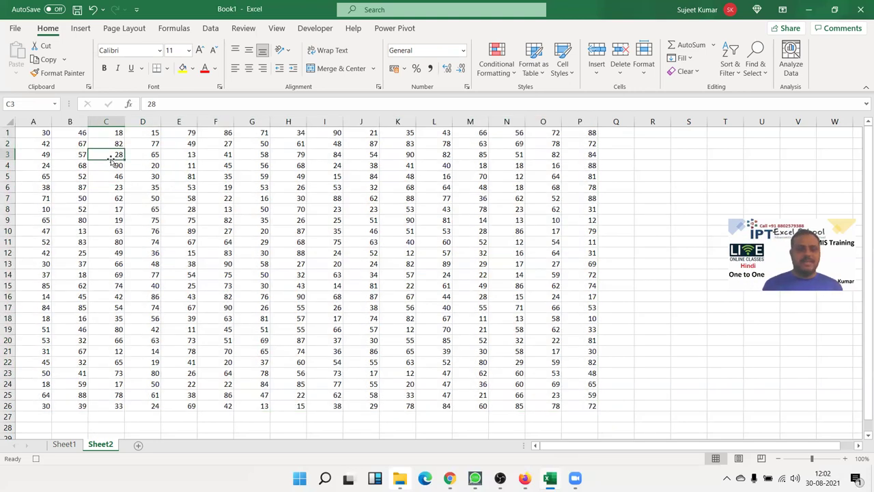
{"action": "left_click", "coordinate": [173, 154], "text": "ctrl"}
{"action": "left_click", "coordinate": [235, 154], "text": "ctrl"}
{"action": "left_click", "coordinate": [285, 155], "text": "ctrl"}
{"action": "left_click", "coordinate": [353, 154], "text": "ctrl"}
{"action": "left_click", "coordinate": [362, 188], "text": "ctrl"}
{"action": "left_click", "coordinate": [252, 242], "text": "ctrl"}
{"action": "left_click", "coordinate": [215, 231], "text": "ctrl"}
{"action": "left_click", "coordinate": [143, 220], "text": "ctrl"}
{"action": "left_click_drag", "start_coordinate": [106, 198], "coordinate": [106, 220]}
{"action": "left_click_drag", "start_coordinate": [70, 252], "coordinate": [70, 263]}
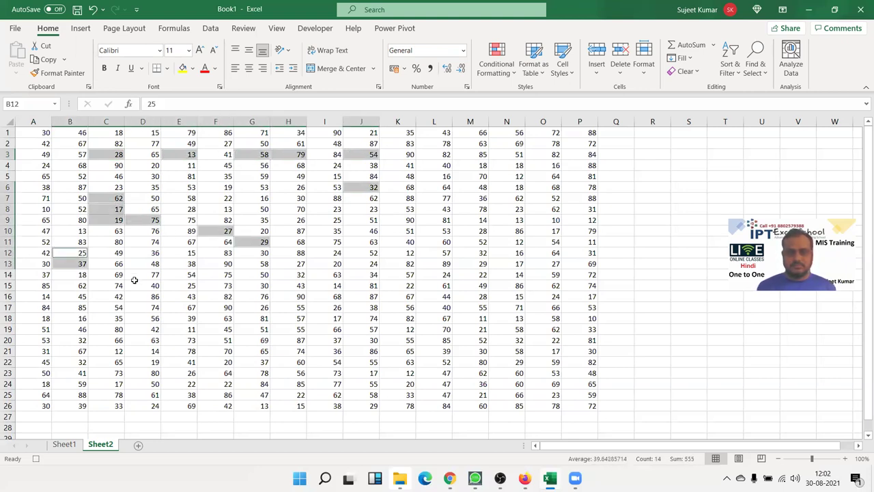
{"action": "left_click", "coordinate": [142, 285], "text": "ctrl"}
{"action": "left_click", "coordinate": [215, 307], "text": "ctrl"}
{"action": "left_click", "coordinate": [506, 253], "text": "ctrl"}
{"action": "left_click_drag", "start_coordinate": [433, 241], "coordinate": [433, 253]}
{"action": "left_click", "coordinate": [434, 286], "text": "ctrl"}
{"action": "left_click", "coordinate": [325, 275], "text": "ctrl"}
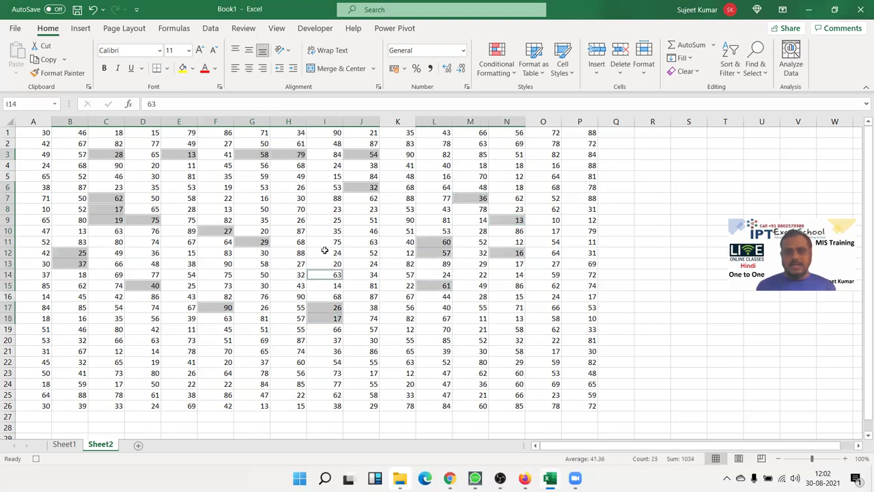
{"action": "left_click", "coordinate": [325, 252], "text": "ctrl"}
{"action": "left_click", "coordinate": [288, 209], "text": "ctrl"}
{"action": "left_click", "coordinate": [215, 187], "text": "ctrl"}
{"action": "left_click", "coordinate": [164, 189], "text": "ctrl"}
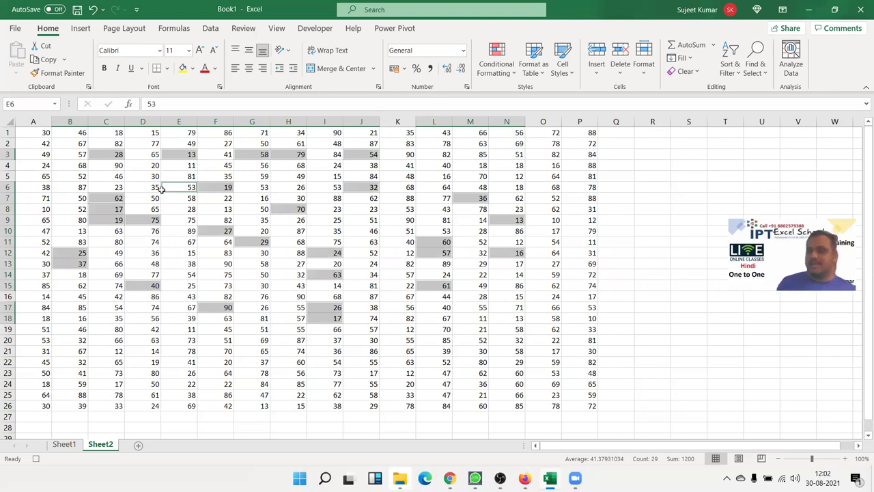
Try copying the scattered selection, dismiss the multiple-selections warning, and clear the selection
{"action": "key", "text": "ctrl+c"}
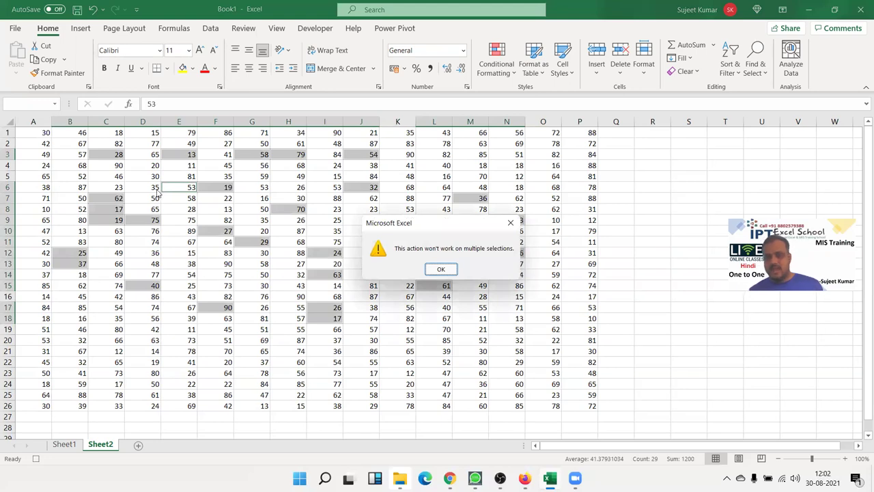
{"action": "key", "text": "Return"}
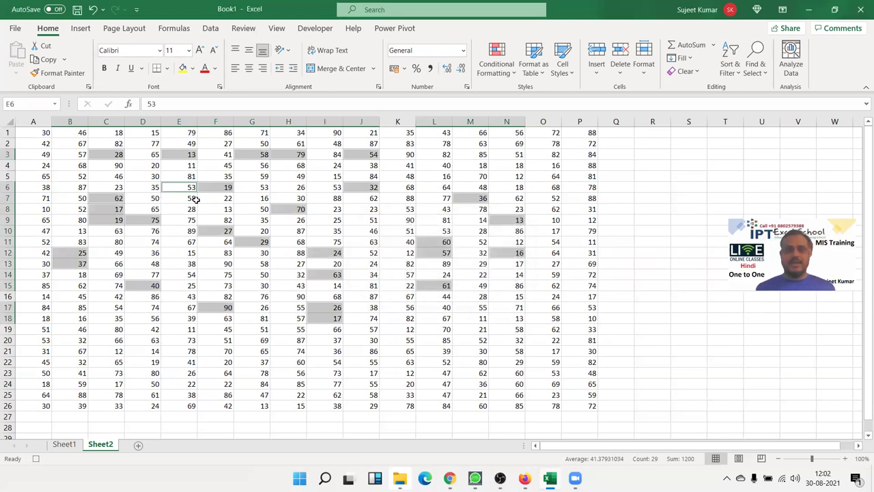
{"action": "left_click", "coordinate": [198, 199]}
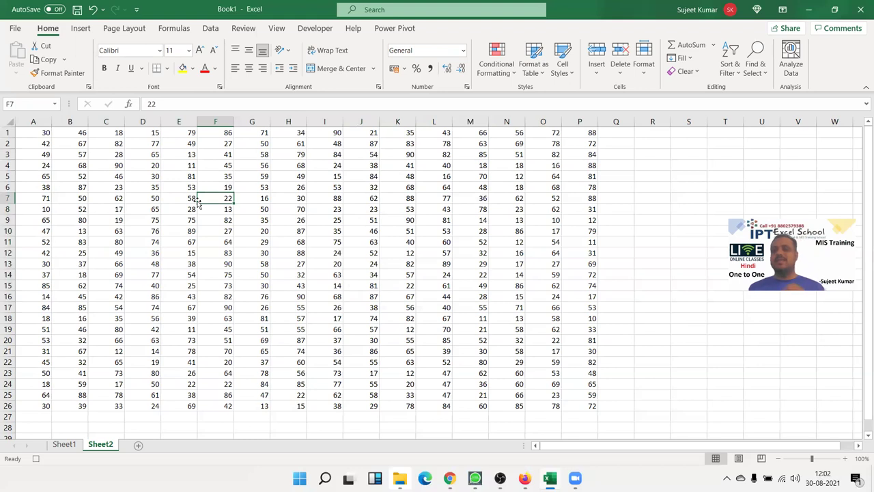
Select A1, D1, G1, J1 and L1 together as a non-adjacent selection, then clear it
{"action": "left_click", "coordinate": [43, 133]}
{"action": "left_click", "coordinate": [140, 131], "text": "ctrl"}
{"action": "left_click", "coordinate": [250, 132], "text": "ctrl"}
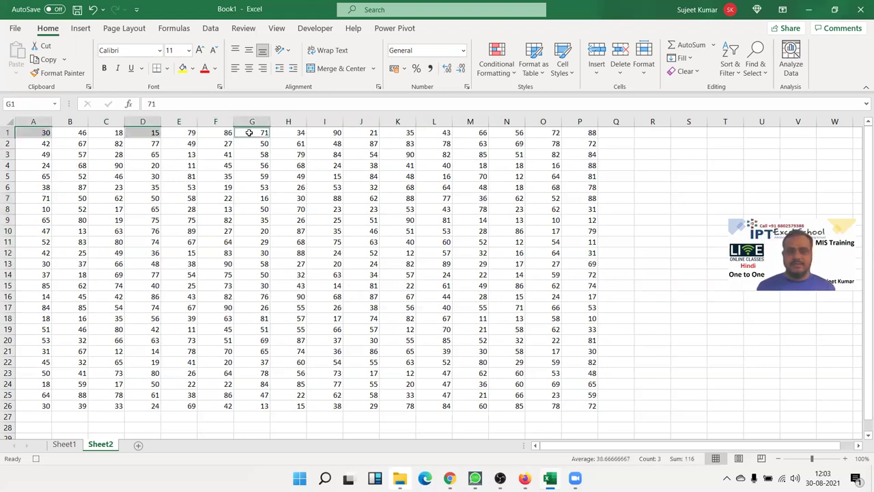
{"action": "left_click", "coordinate": [348, 130], "text": "ctrl"}
{"action": "left_click", "coordinate": [441, 131], "text": "ctrl"}
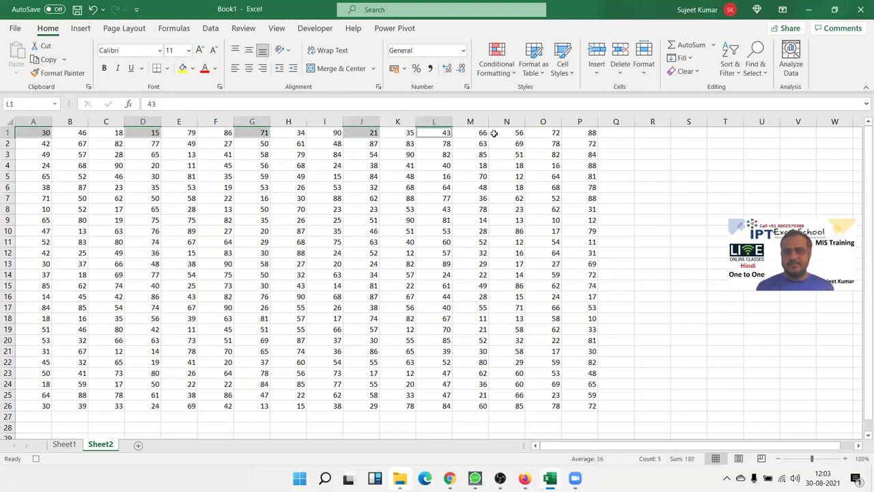
{"action": "left_click", "coordinate": [140, 186]}
Try copying ranges A1:A3 and D1:D2, cancel the copy, then start blank workbook Book2
{"action": "left_click_drag", "start_coordinate": [41, 133], "coordinate": [42, 155]}
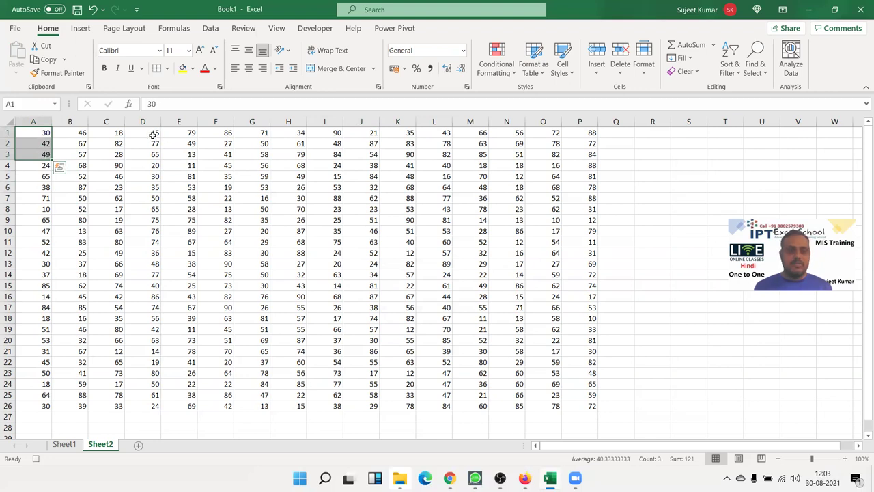
{"action": "left_click_drag", "start_coordinate": [154, 135], "coordinate": [154, 145]}
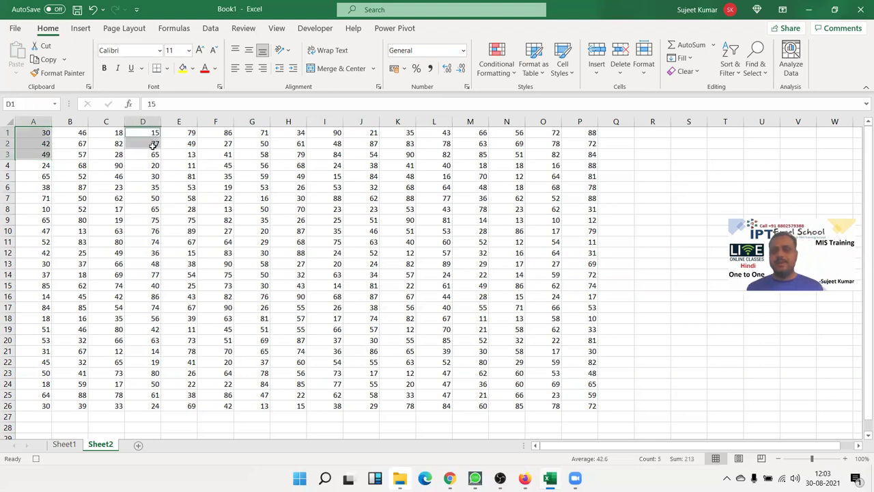
{"action": "key", "text": "ctrl+c"}
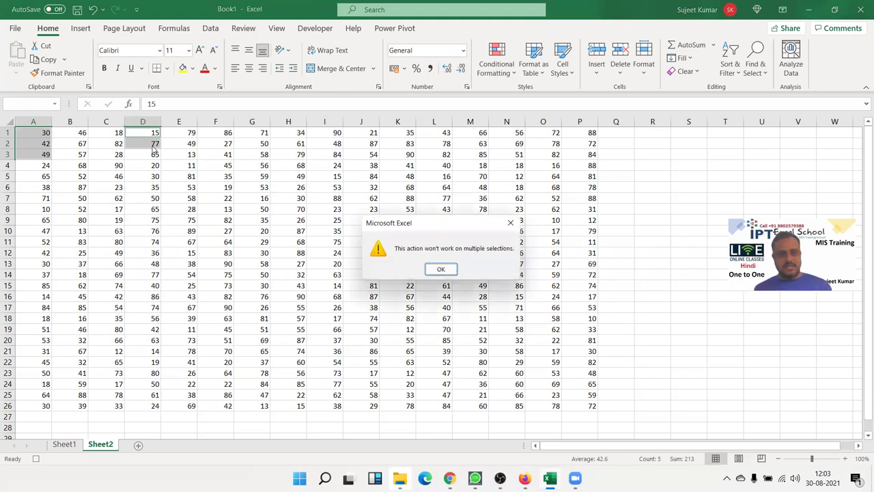
{"action": "key", "text": "Return"}
{"action": "mouse_move", "coordinate": [145, 133]}
{"action": "left_mouse_down"}
{"action": "mouse_move", "coordinate": [144, 157]}
{"action": "mouse_move", "coordinate": [144, 133]}
{"action": "left_mouse_up"}
{"action": "key", "text": "ctrl+c"}
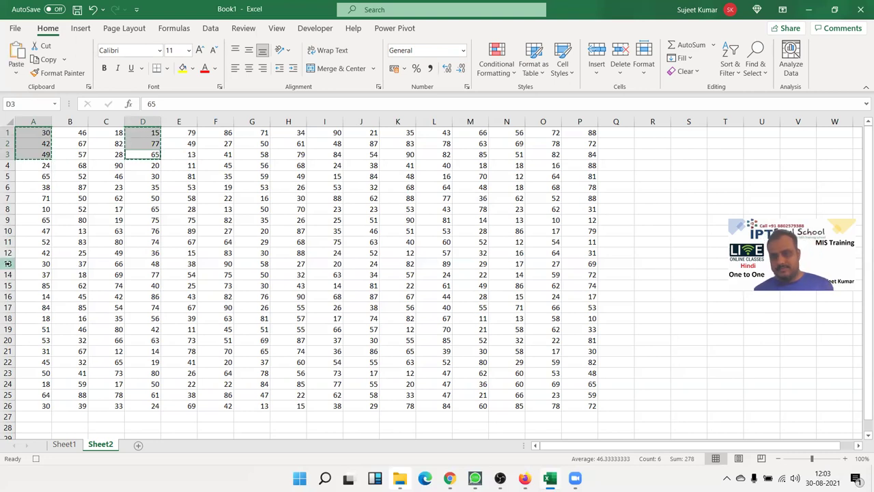
{"action": "key", "text": "Escape"}
{"action": "left_click", "coordinate": [231, 222]}
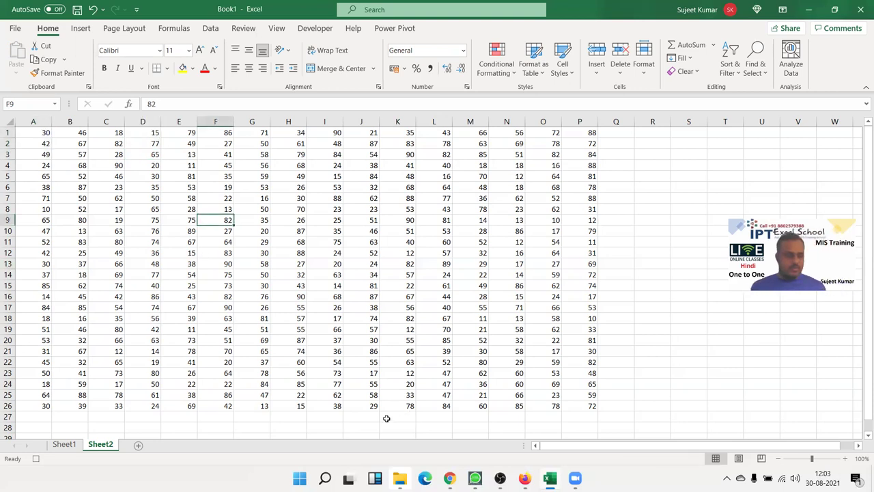
{"action": "key", "text": "ctrl+n"}
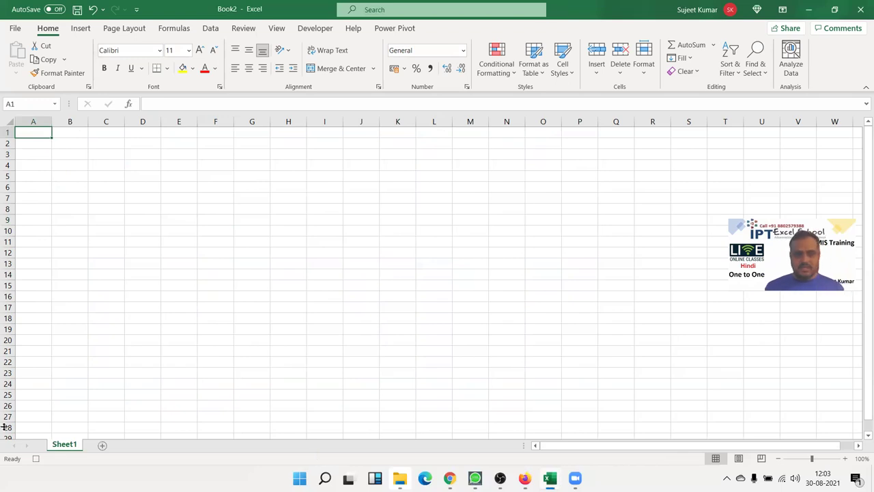
Add four new worksheets, then group Sheet1 through Sheet5 from Sheet1
{"action": "left_click", "coordinate": [102, 447]}
{"action": "left_click", "coordinate": [138, 445]}
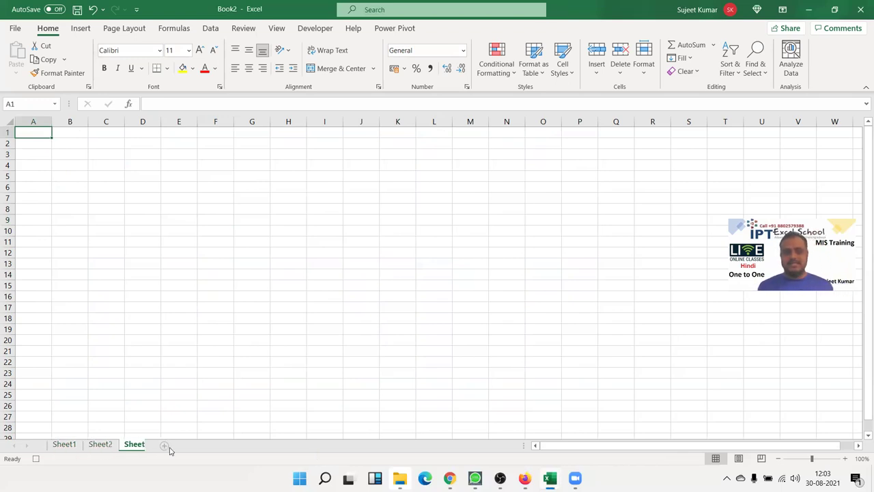
{"action": "left_click", "coordinate": [174, 445]}
{"action": "left_click", "coordinate": [209, 446]}
{"action": "left_click", "coordinate": [64, 445]}
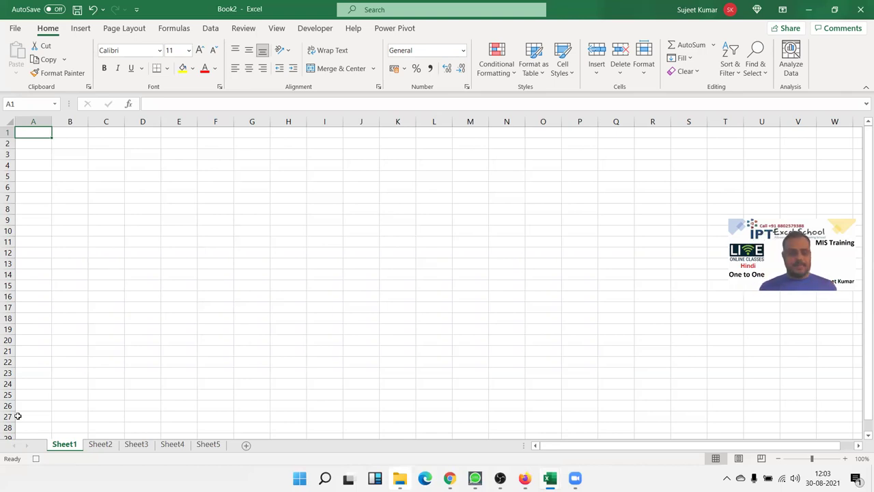
{"action": "left_click", "coordinate": [209, 446], "text": "shift"}
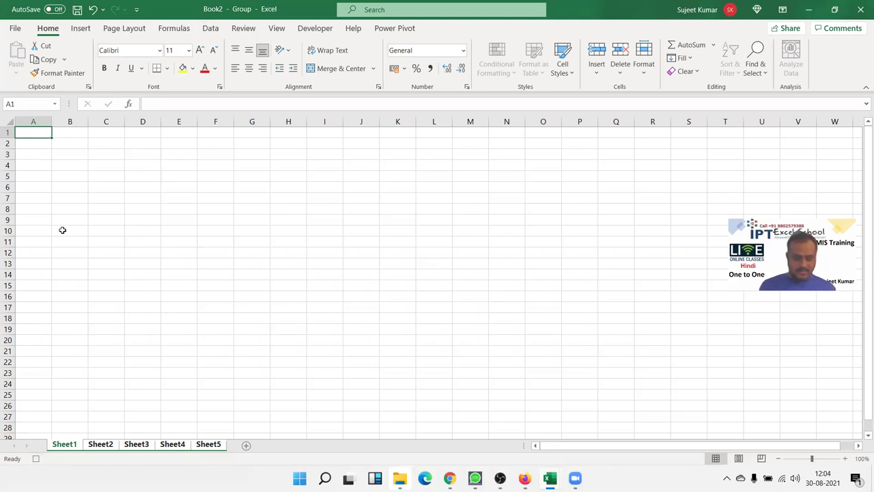
Enter 'Date' in A1 and =TODAY() in B1 across all grouped sheets
{"action": "type", "text": "Date"}
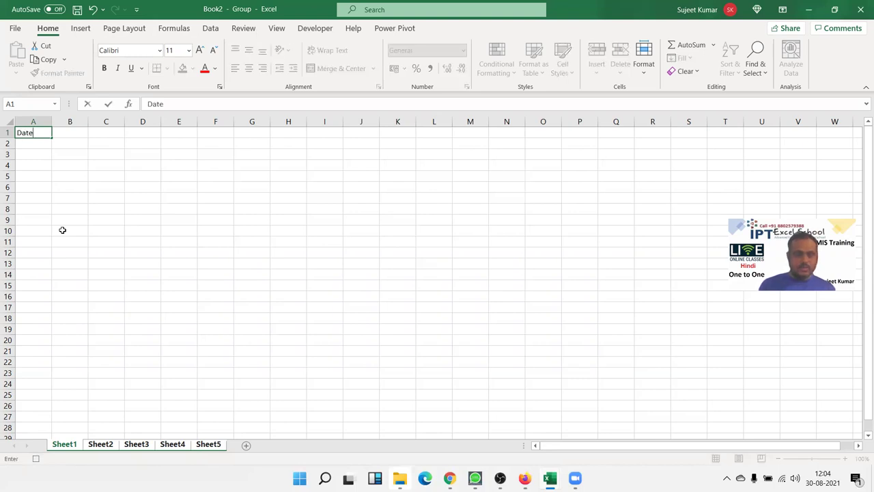
{"action": "key", "text": "Tab"}
{"action": "type", "text": "T"}
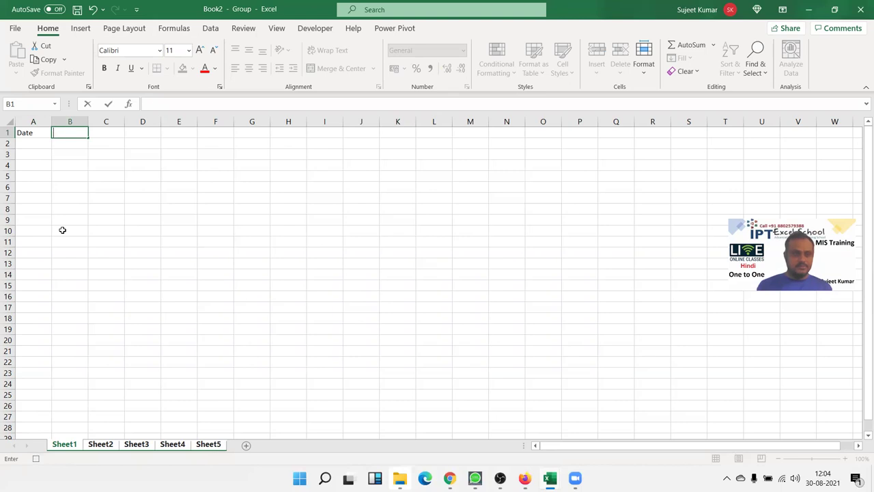
{"action": "type", "text": "=TODAY("}
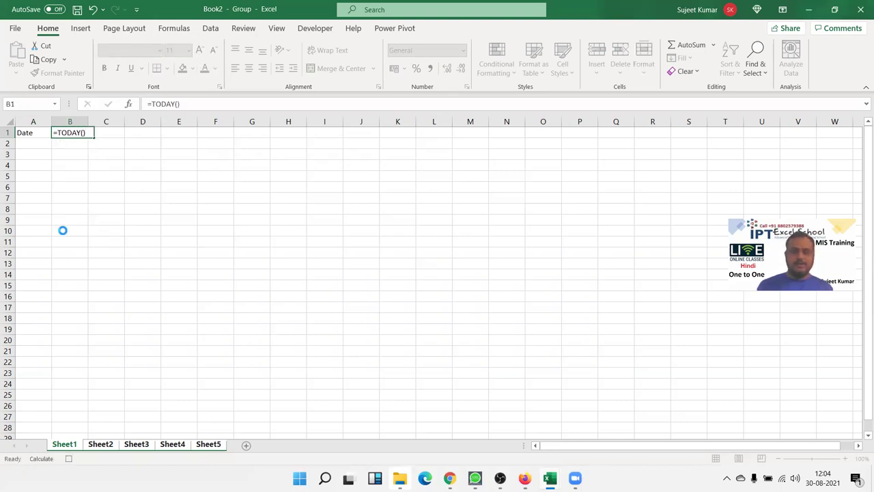
{"action": "key", "text": "Return"}
Ungroup the sheets and check that Sheet2 through Sheet5 each carry the Date entries
{"action": "left_click", "coordinate": [109, 445]}
{"action": "left_click", "coordinate": [136, 445]}
{"action": "left_click", "coordinate": [172, 445]}
{"action": "left_click", "coordinate": [205, 445]}
{"action": "left_click", "coordinate": [172, 445]}
{"action": "left_click", "coordinate": [136, 445]}
{"action": "left_click", "coordinate": [102, 445]}
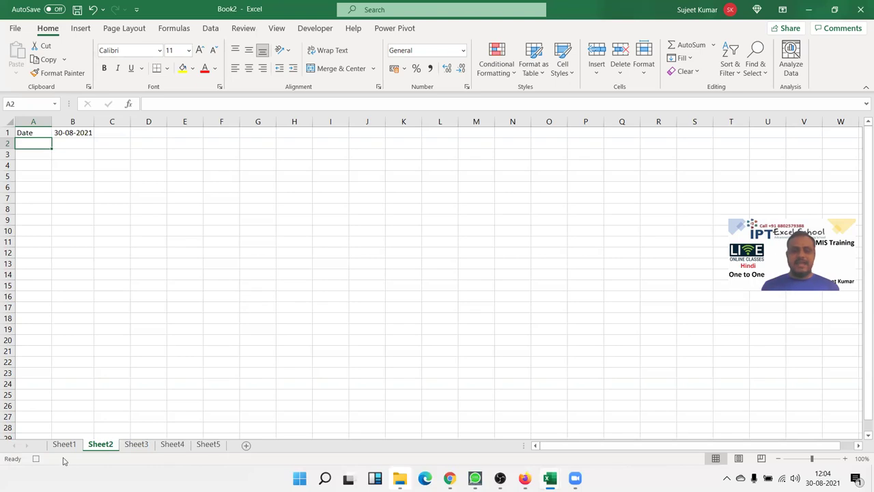
Group Sheet1 with Sheet3 and Sheet5, then ungroup them and return to Sheet1
{"action": "left_click", "coordinate": [64, 435]}
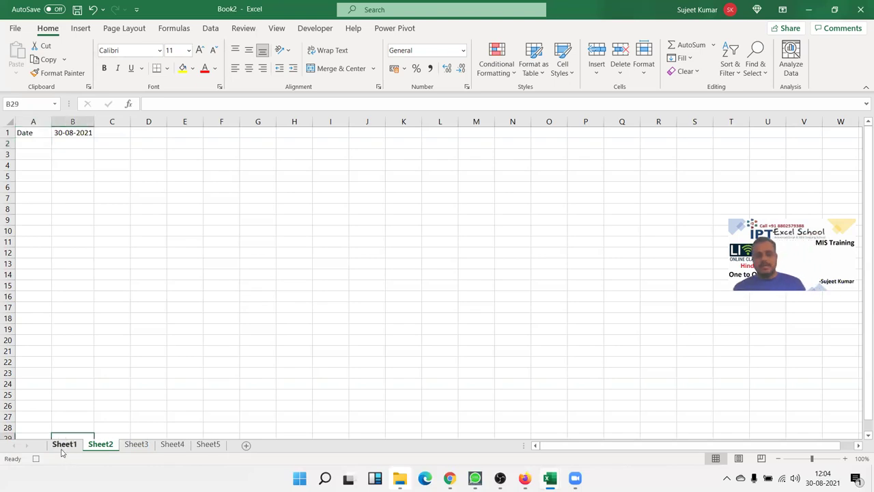
{"action": "left_click", "coordinate": [64, 444]}
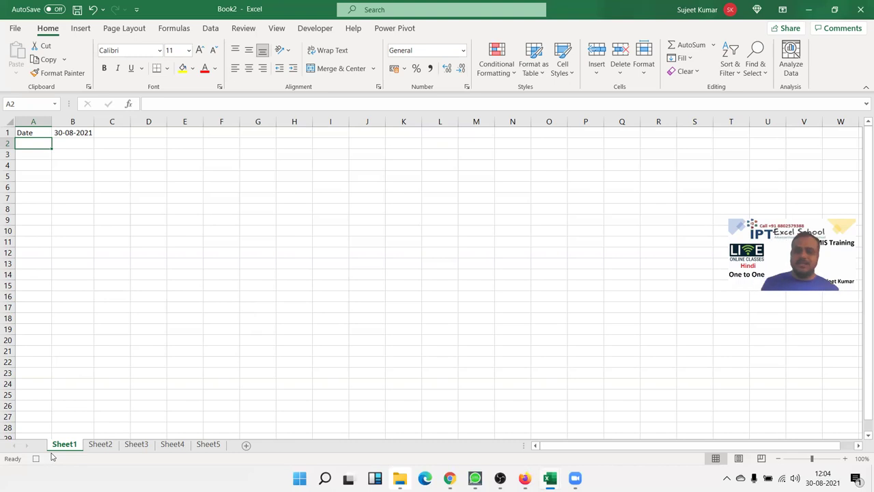
{"action": "left_click", "coordinate": [137, 445], "text": "ctrl"}
{"action": "left_click", "coordinate": [218, 446], "text": "ctrl"}
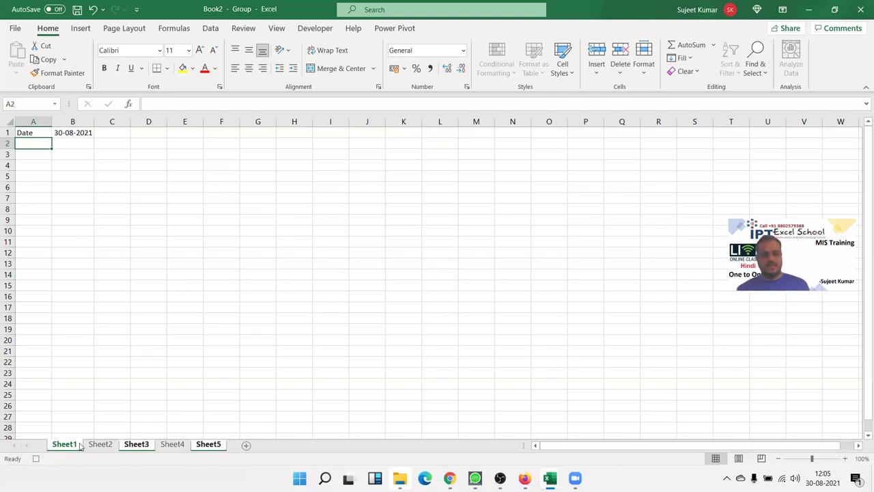
{"action": "left_click", "coordinate": [100, 444]}
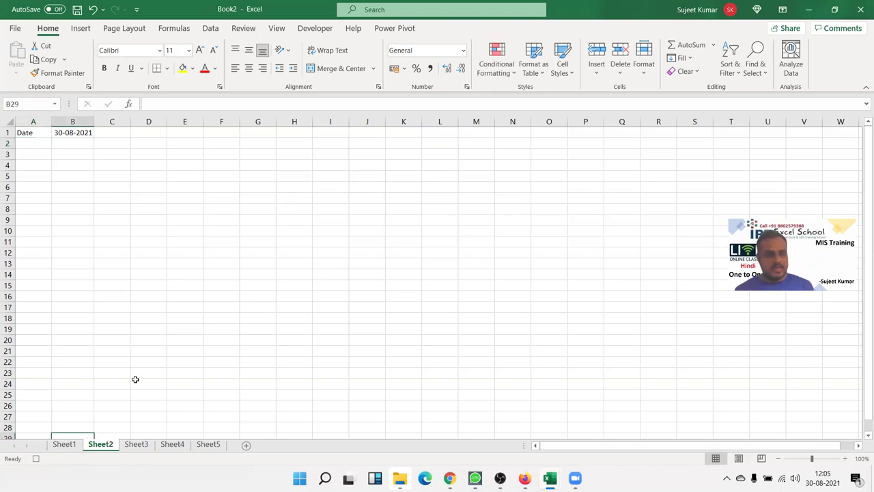
{"action": "left_click", "coordinate": [136, 444]}
{"action": "left_click", "coordinate": [77, 444]}
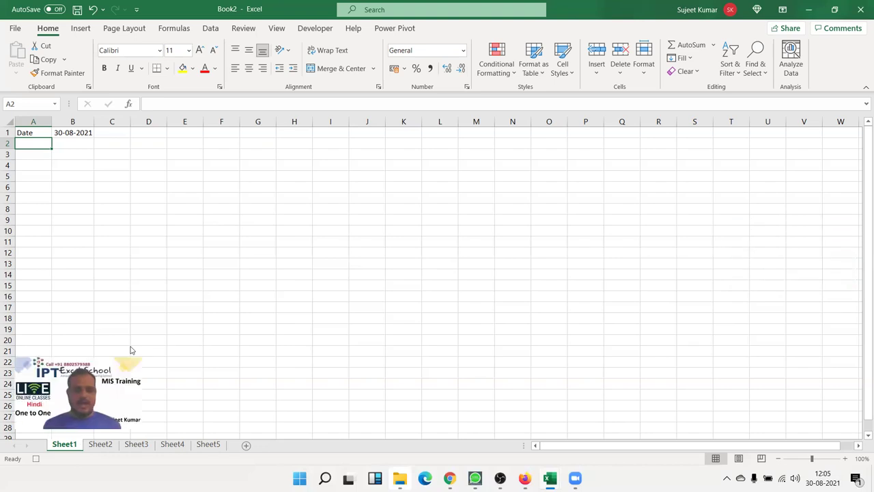
Select G13 and M8, then bring up the Developer tab's macro commands
{"action": "left_click", "coordinate": [259, 268]}
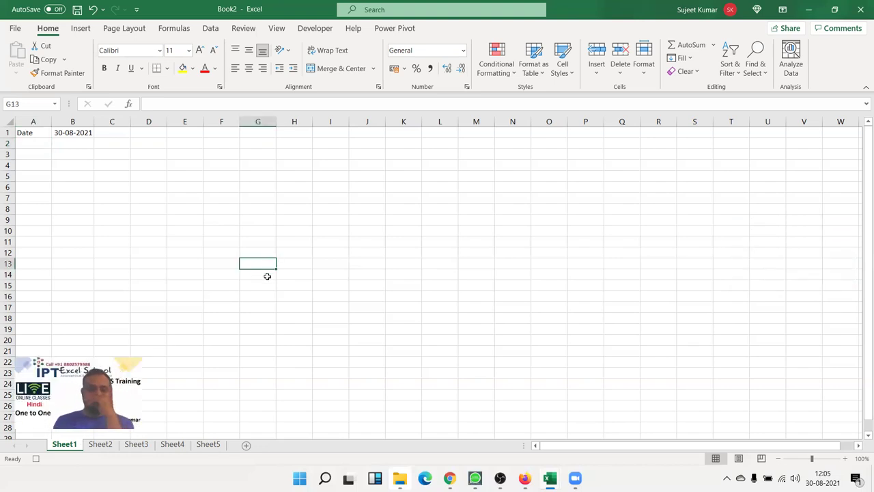
{"action": "left_click", "coordinate": [471, 206]}
{"action": "left_click", "coordinate": [315, 31]}
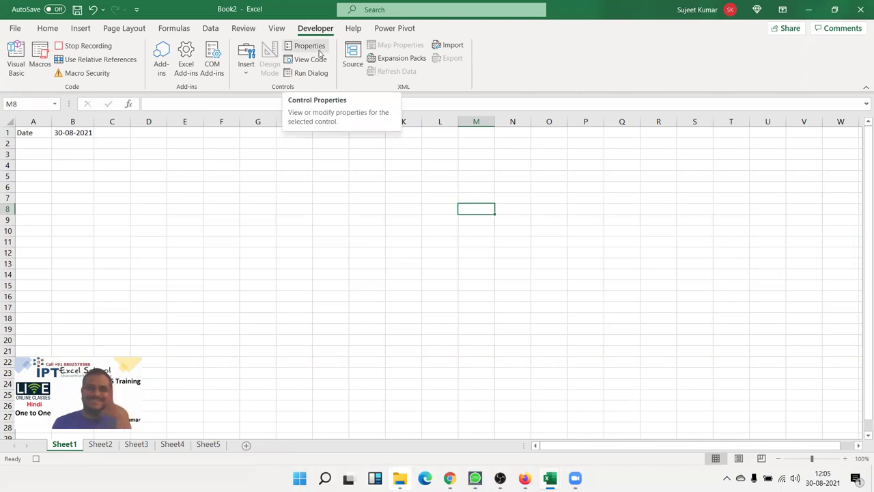
Stop the macro recording, select J7, and go back to the Home tab
{"action": "left_click", "coordinate": [82, 45]}
{"action": "left_click", "coordinate": [355, 199]}
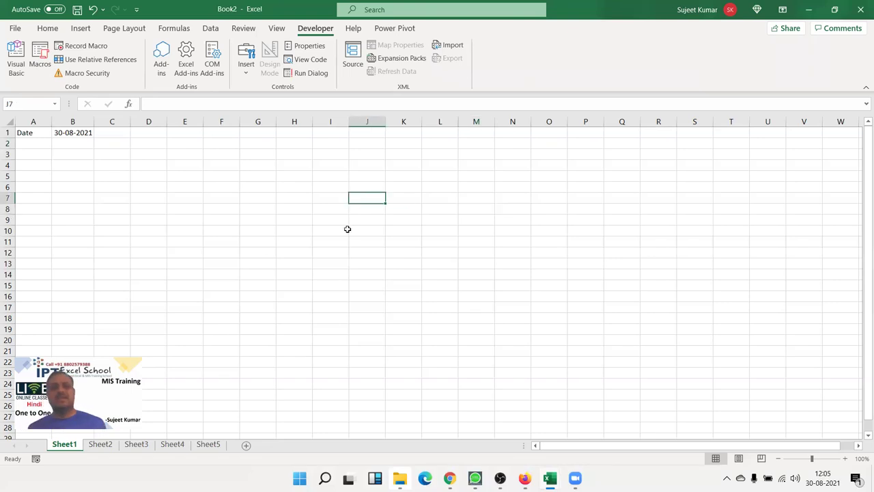
{"action": "left_click", "coordinate": [48, 29]}
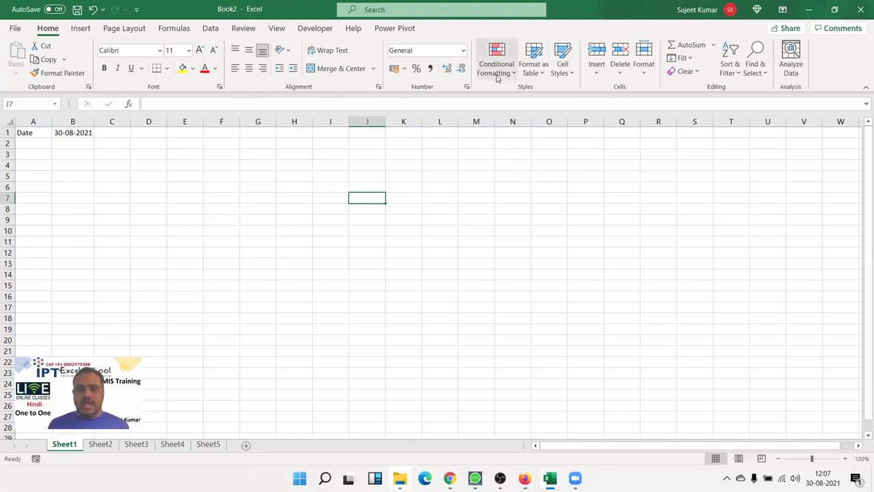
{"action": "mouse_move", "coordinate": [497, 61]}
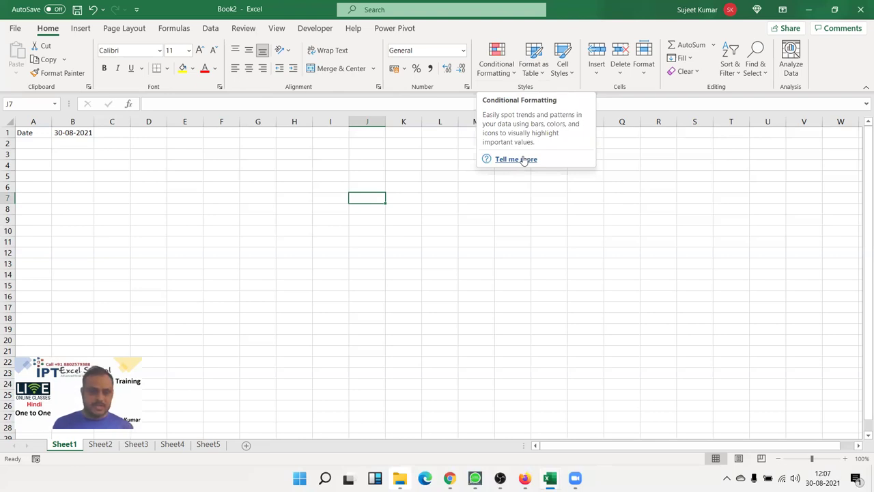
Open the Help article on highlighting information with conditional formatting and scroll through it
{"action": "left_click", "coordinate": [524, 159]}
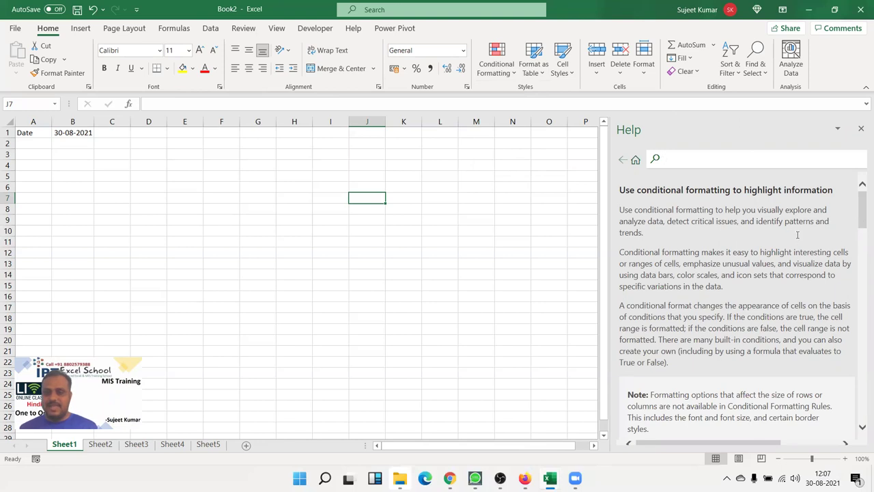
{"action": "scroll", "coordinate": [797, 237], "scroll_direction": "down", "scroll_amount": 3}
{"action": "scroll", "coordinate": [798, 238], "scroll_direction": "down", "scroll_amount": 2}
{"action": "scroll", "coordinate": [797, 239], "scroll_direction": "down", "scroll_amount": 2}
{"action": "scroll", "coordinate": [797, 240], "scroll_direction": "down", "scroll_amount": 2}
{"action": "scroll", "coordinate": [796, 243], "scroll_direction": "down", "scroll_amount": 2}
{"action": "scroll", "coordinate": [746, 312], "scroll_direction": "down", "scroll_amount": 3}
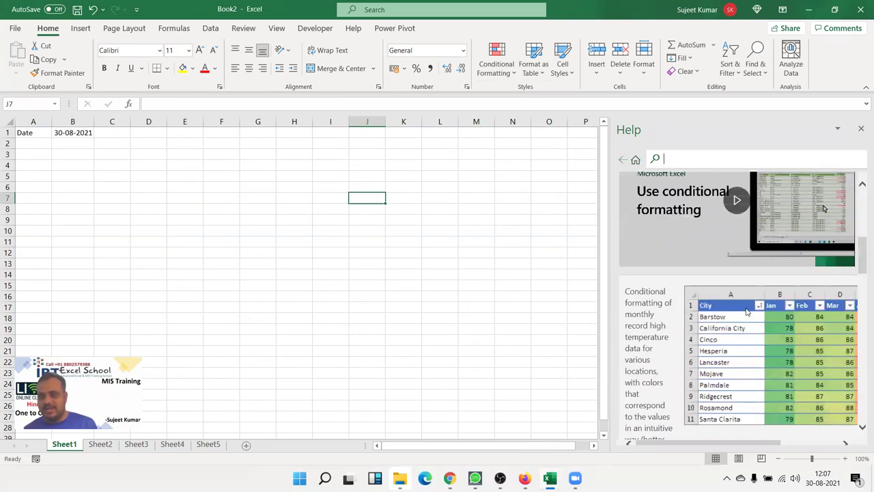
{"action": "scroll", "coordinate": [747, 313], "scroll_direction": "down", "scroll_amount": 4}
{"action": "scroll", "coordinate": [746, 312], "scroll_direction": "down", "scroll_amount": 5}
{"action": "scroll", "coordinate": [747, 312], "scroll_direction": "down", "scroll_amount": 3}
{"action": "scroll", "coordinate": [746, 313], "scroll_direction": "down", "scroll_amount": 3}
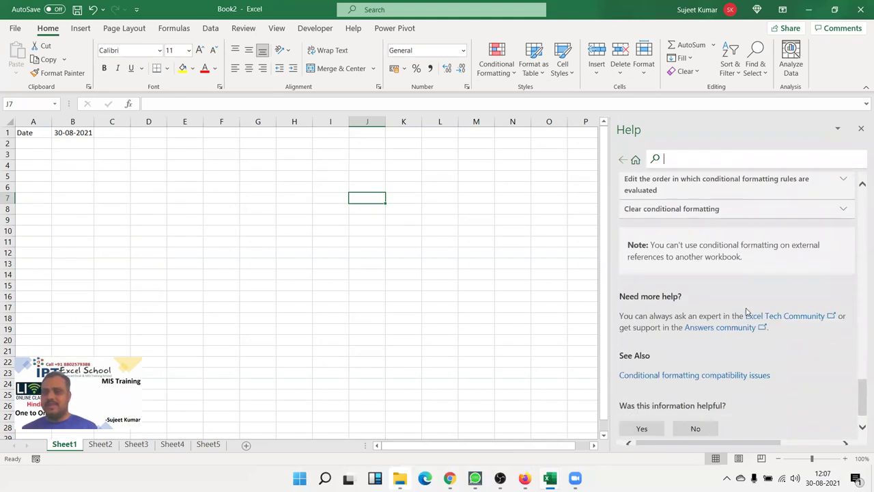
{"action": "scroll", "coordinate": [747, 312], "scroll_direction": "up", "scroll_amount": 4}
{"action": "scroll", "coordinate": [746, 312], "scroll_direction": "up", "scroll_amount": 3}
Expand the three-color scale and sample workbook topics and read further, ready for a new search
{"action": "left_click", "coordinate": [685, 234]}
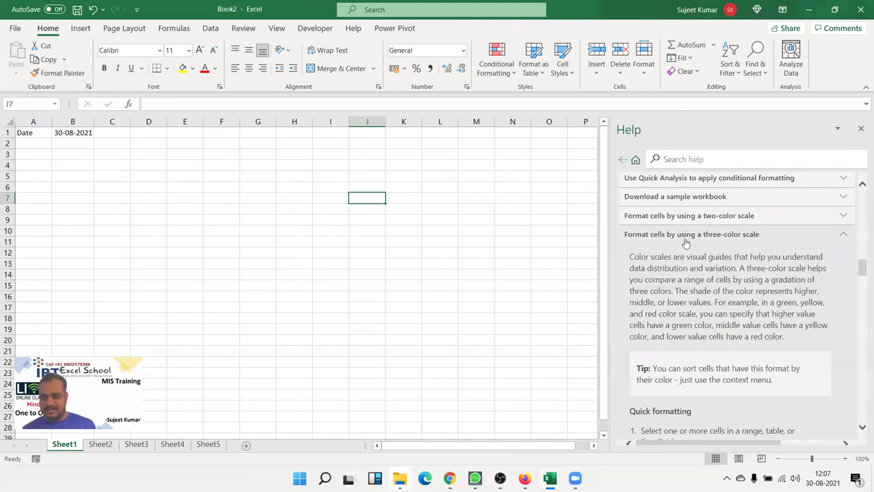
{"action": "left_click", "coordinate": [685, 200]}
{"action": "scroll", "coordinate": [698, 250], "scroll_direction": "down", "scroll_amount": 3}
{"action": "scroll", "coordinate": [698, 250], "scroll_direction": "down", "scroll_amount": 4}
{"action": "scroll", "coordinate": [698, 250], "scroll_direction": "down", "scroll_amount": 3}
{"action": "scroll", "coordinate": [698, 252], "scroll_direction": "down", "scroll_amount": 3}
{"action": "scroll", "coordinate": [700, 267], "scroll_direction": "down", "scroll_amount": 3}
{"action": "scroll", "coordinate": [700, 279], "scroll_direction": "down", "scroll_amount": 3}
{"action": "scroll", "coordinate": [700, 279], "scroll_direction": "down", "scroll_amount": 5}
{"action": "scroll", "coordinate": [702, 257], "scroll_direction": "up", "scroll_amount": 1}
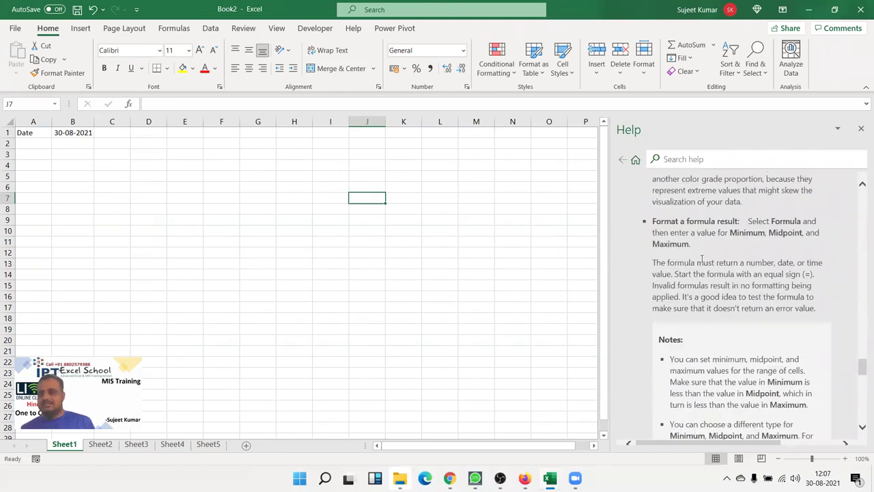
{"action": "left_click", "coordinate": [696, 162]}
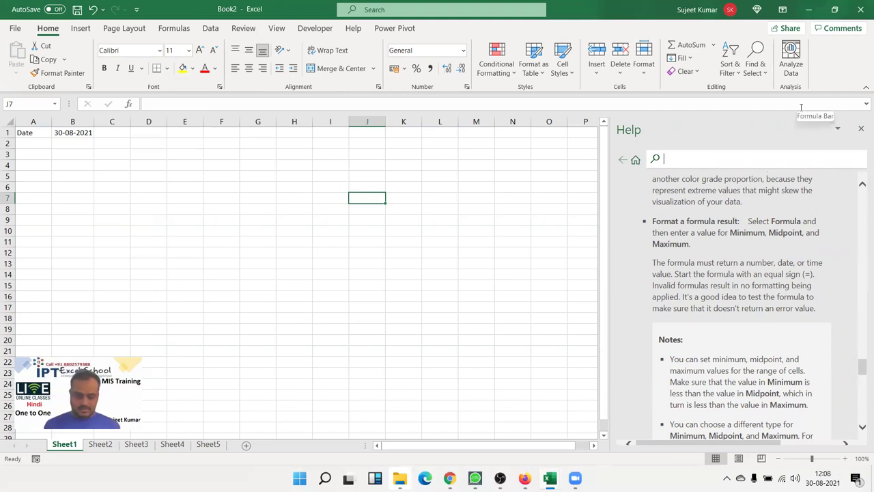
Search Help for 'limits' and open the Excel specifications and limits article
{"action": "type", "text": "limit"}
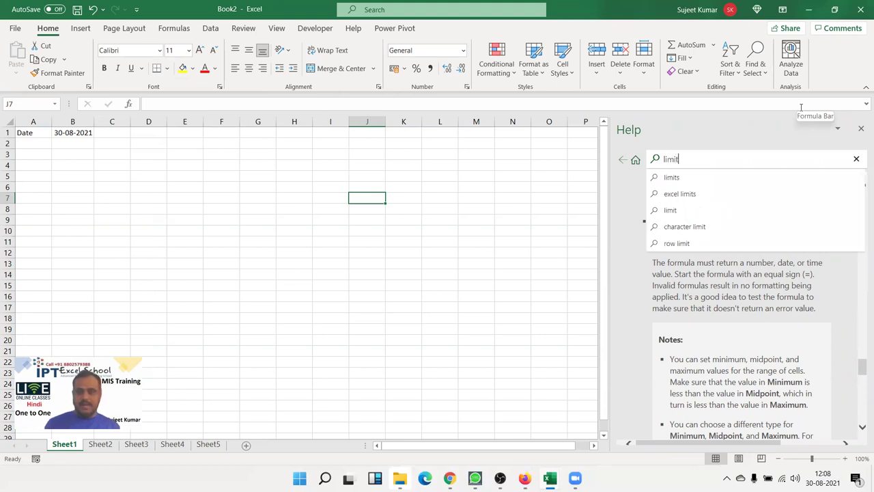
{"action": "type", "text": "s"}
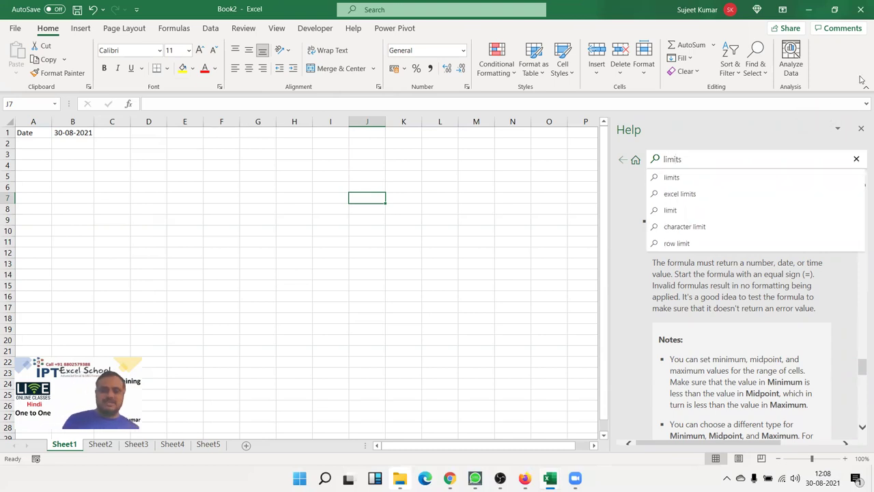
{"action": "key", "text": "Return"}
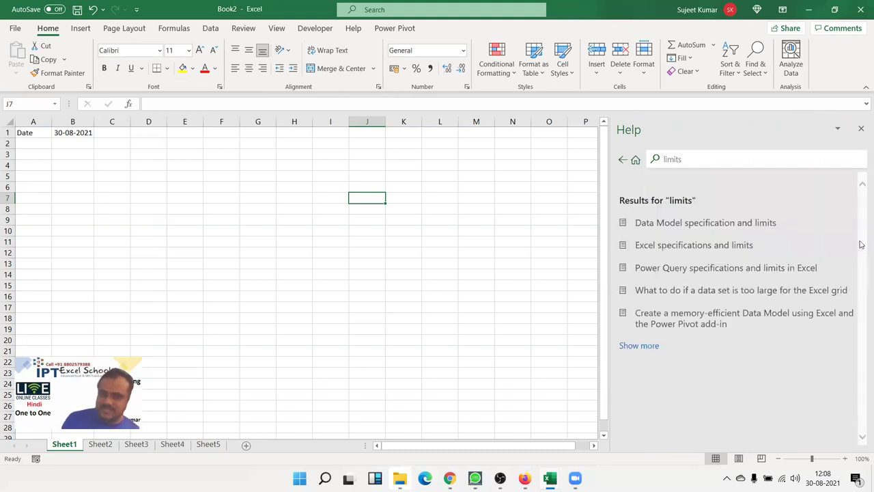
{"action": "left_click", "coordinate": [717, 250]}
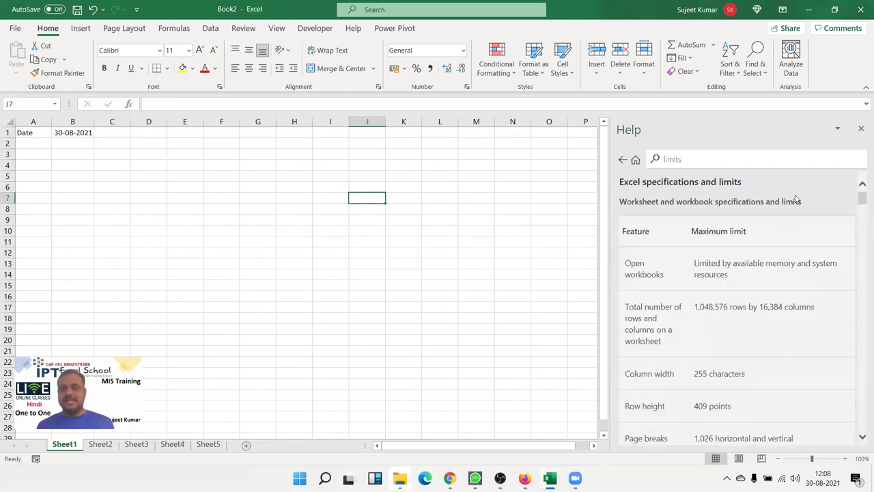
{"action": "scroll", "coordinate": [799, 194], "scroll_direction": "down", "scroll_amount": 1}
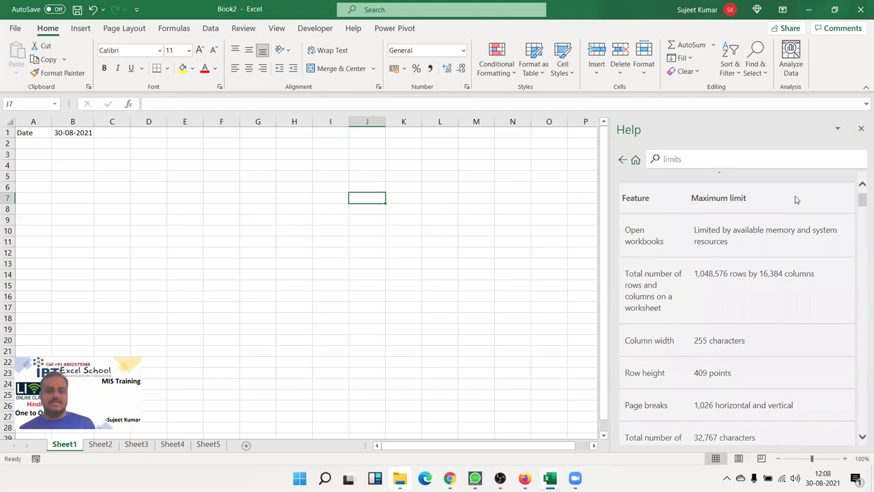
{"action": "triple_click", "coordinate": [623, 240]}
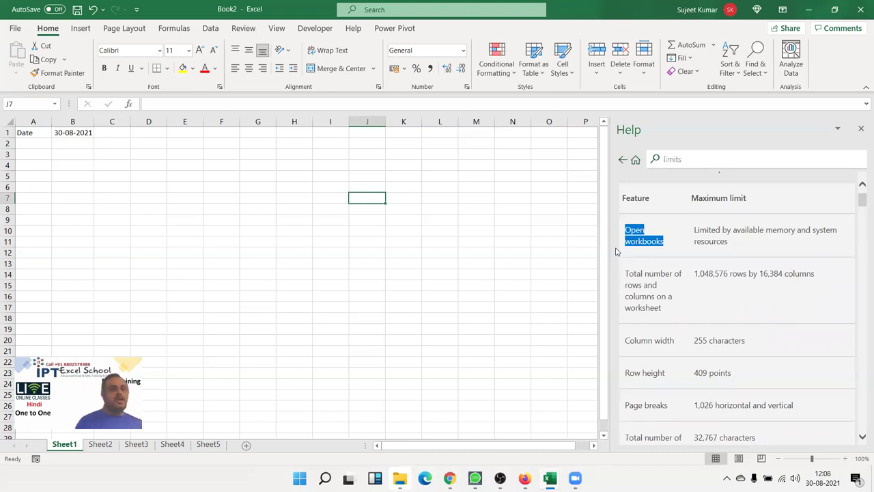
Enter the letter A in cell I6
{"action": "left_click", "coordinate": [340, 185]}
{"action": "type", "text": "A"}
{"action": "key", "text": "Return"}
{"action": "left_click", "coordinate": [341, 185]}
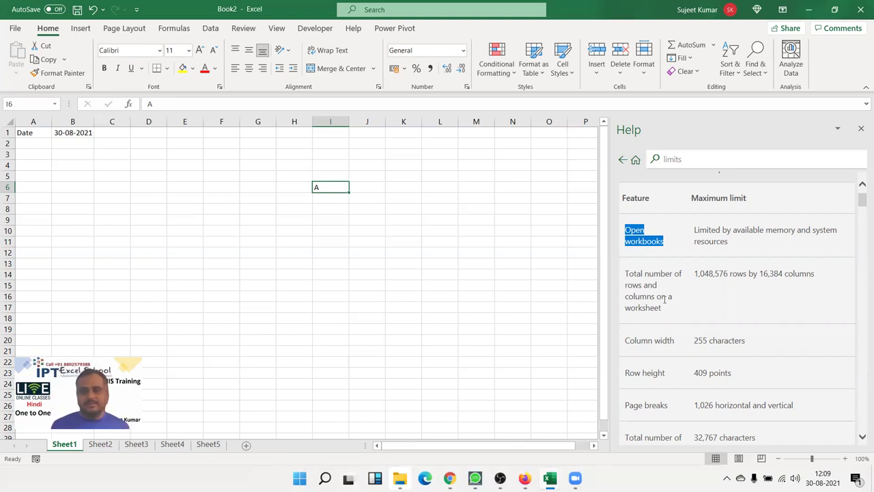
Review the rows/columns and 32,767 characters-per-cell limits, then type asdf into E10
{"action": "left_click", "coordinate": [656, 268]}
{"action": "triple_click", "coordinate": [652, 280]}
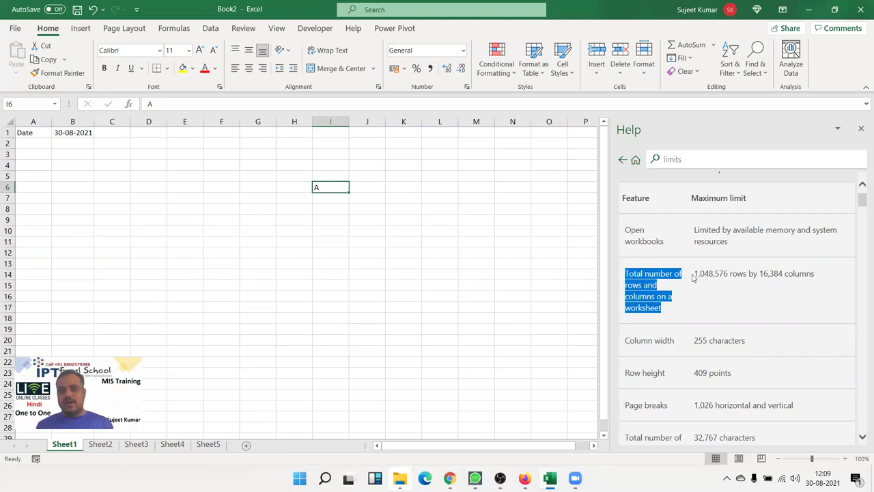
{"action": "scroll", "coordinate": [731, 305], "scroll_direction": "down", "scroll_amount": 1}
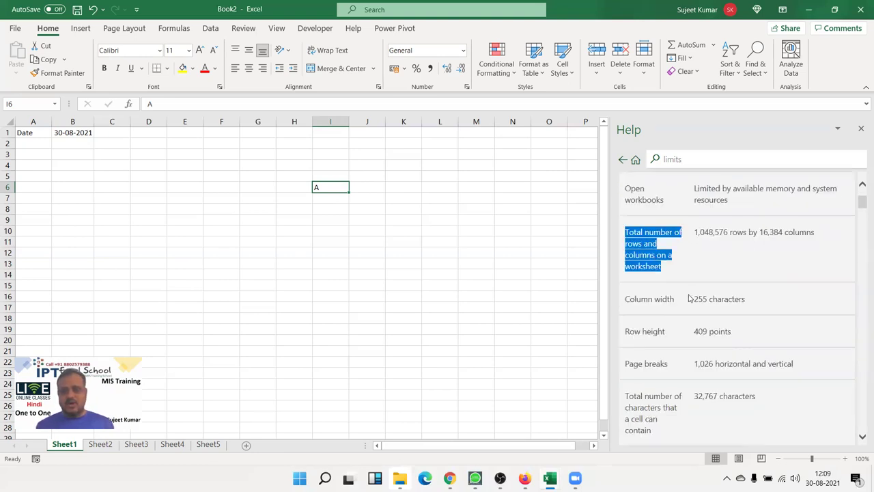
{"action": "left_click", "coordinate": [690, 299]}
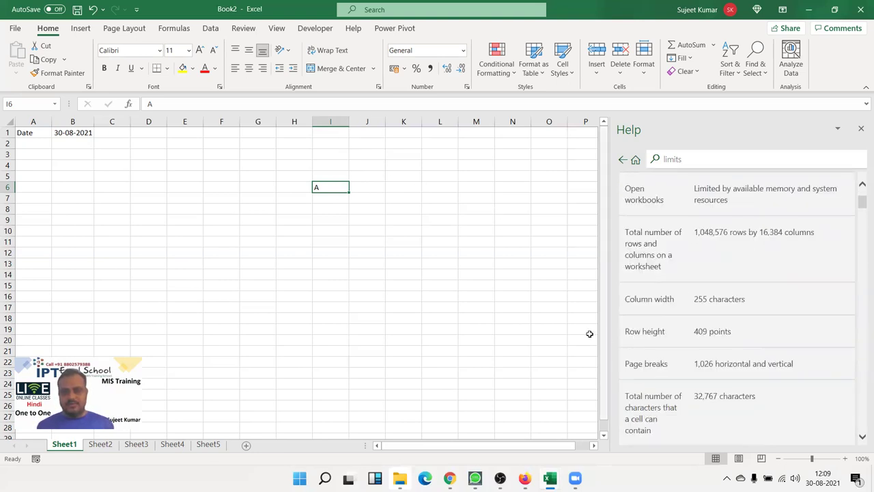
{"action": "scroll", "coordinate": [577, 356], "scroll_direction": "down", "scroll_amount": 1}
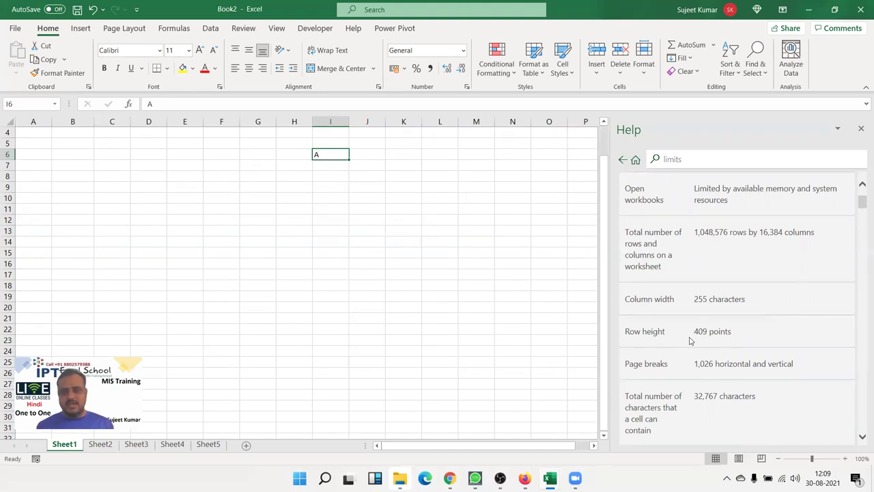
{"action": "scroll", "coordinate": [683, 311], "scroll_direction": "down", "scroll_amount": 2}
{"action": "scroll", "coordinate": [683, 287], "scroll_direction": "down", "scroll_amount": 1}
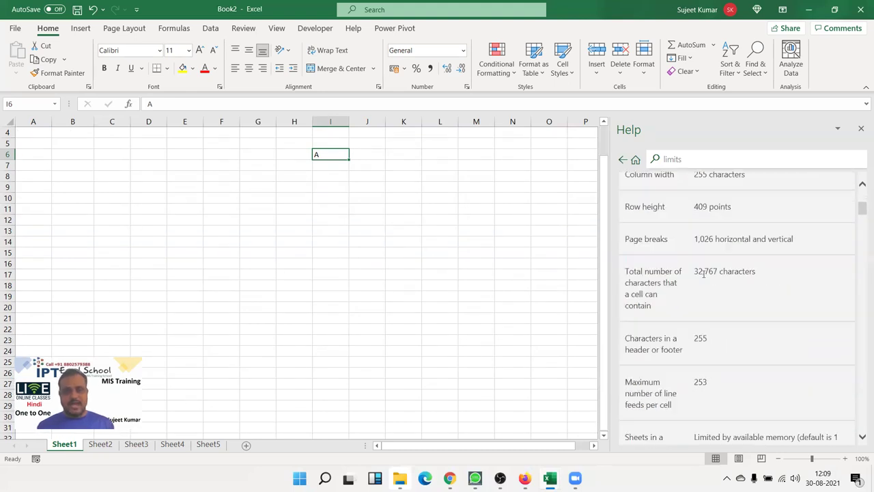
{"action": "triple_click", "coordinate": [702, 274]}
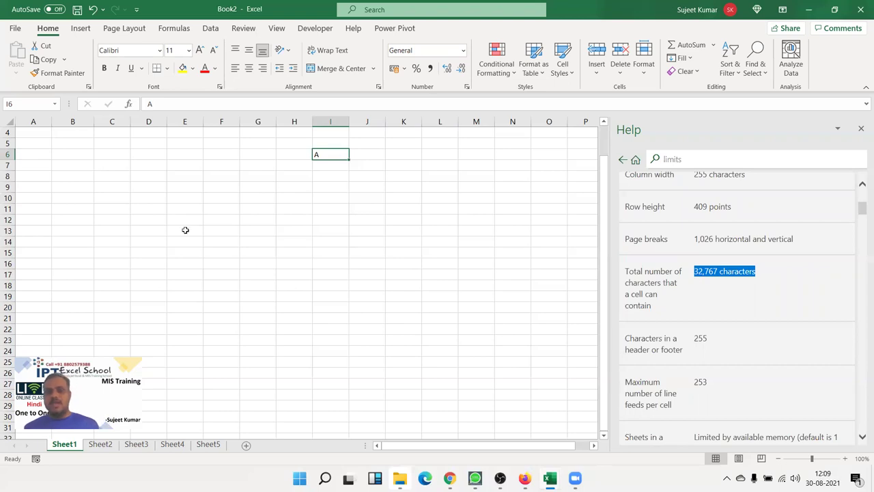
{"action": "left_click", "coordinate": [196, 195]}
{"action": "type", "text": "asdf"}
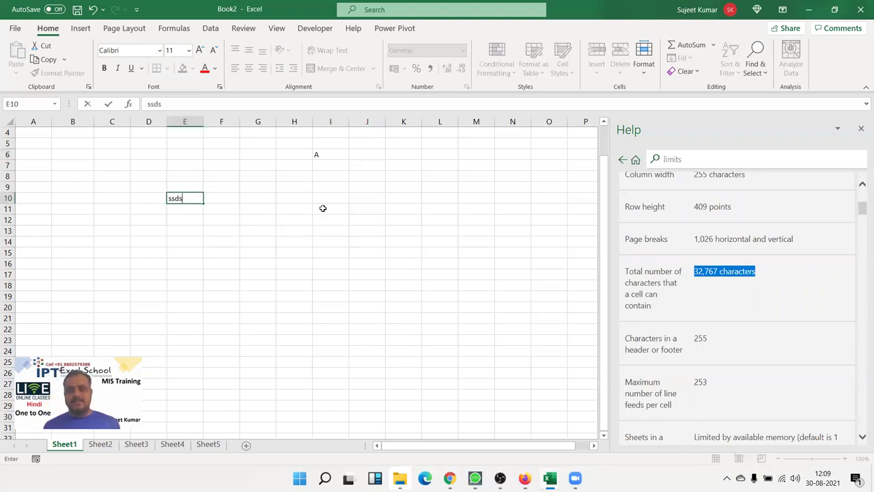
{"action": "key", "text": "Escape"}
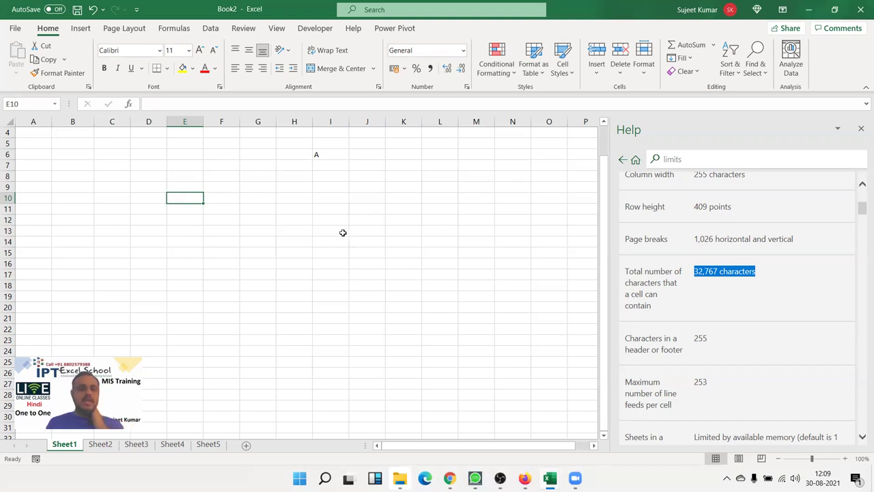
{"action": "type", "text": "="}
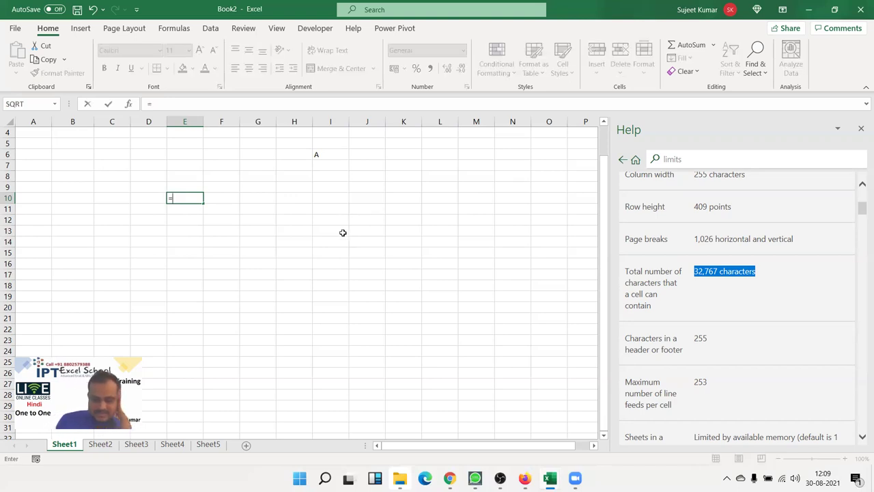
{"action": "type", "text": "in"}
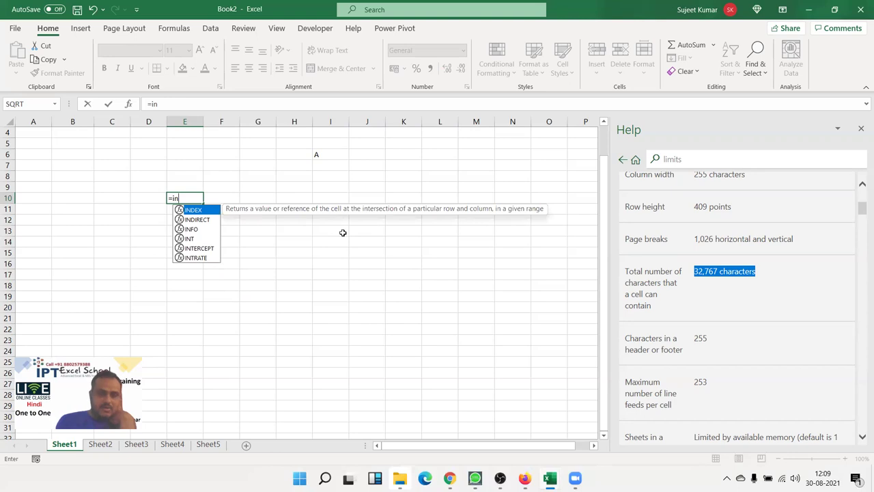
{"action": "key", "text": "BackSpace"}
{"action": "type", "text": "f"}
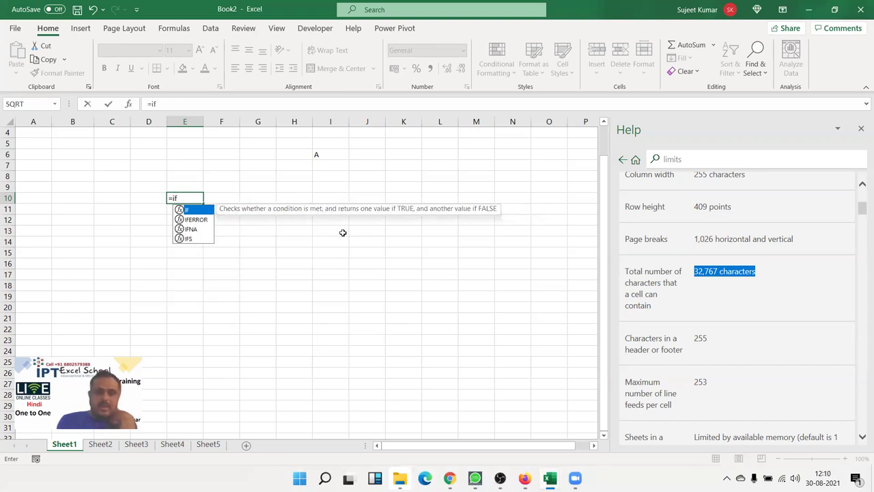
{"action": "key", "text": "Tab"}
{"action": "key", "text": "Left"}
{"action": "type", "text": ">20,"}
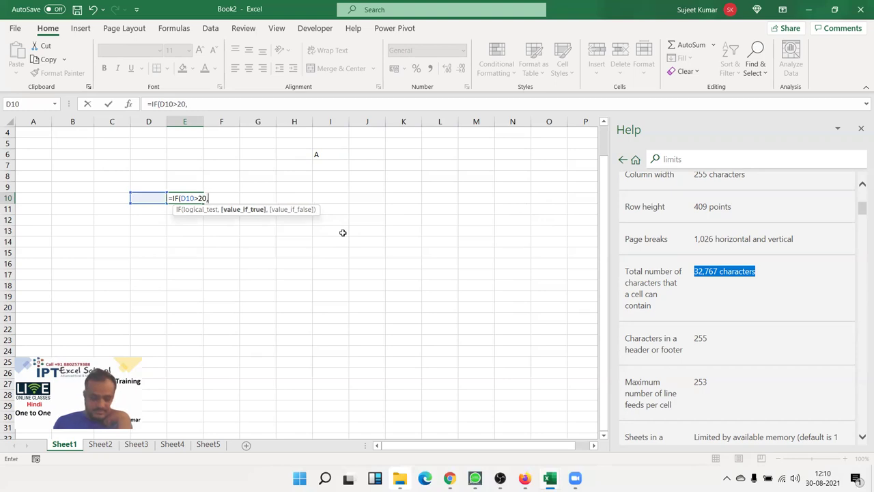
{"action": "type", "text": "if"}
{"action": "key", "text": "Tab"}
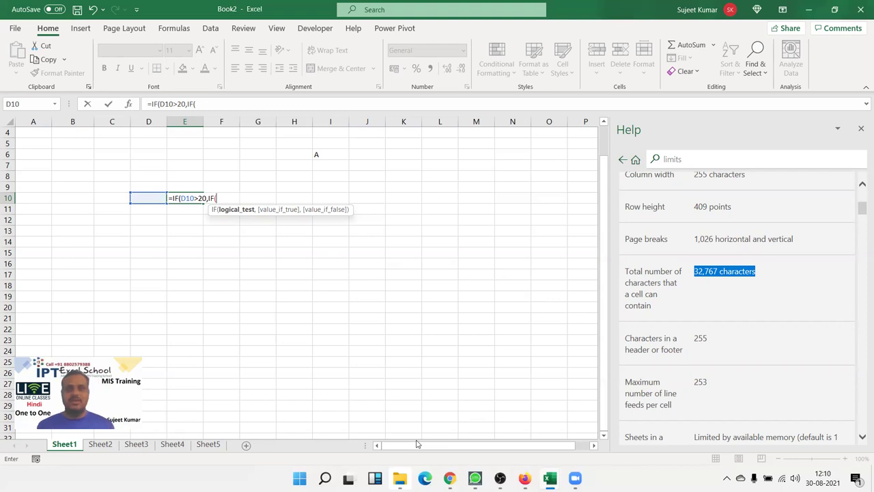
{"action": "key", "text": "Escape"}
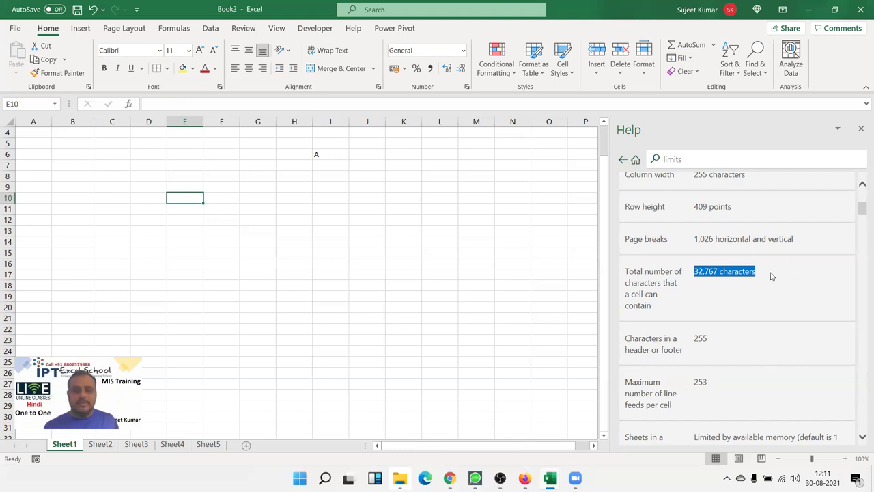
Read down the limits article and highlight the 255 characters column width limit
{"action": "scroll", "coordinate": [771, 275], "scroll_direction": "down", "scroll_amount": 2}
{"action": "scroll", "coordinate": [771, 274], "scroll_direction": "down", "scroll_amount": 1}
{"action": "scroll", "coordinate": [771, 278], "scroll_direction": "down", "scroll_amount": 1}
{"action": "scroll", "coordinate": [770, 284], "scroll_direction": "down", "scroll_amount": 3}
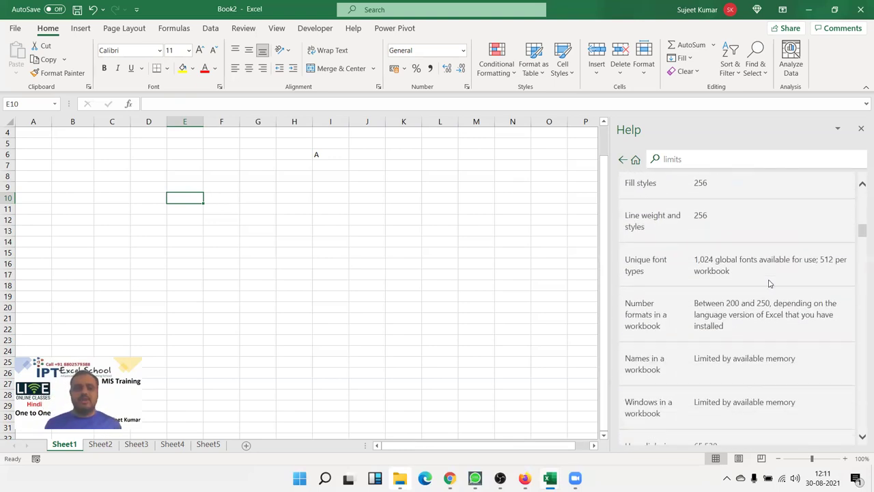
{"action": "scroll", "coordinate": [768, 282], "scroll_direction": "down", "scroll_amount": 1}
{"action": "scroll", "coordinate": [756, 317], "scroll_direction": "down", "scroll_amount": 3}
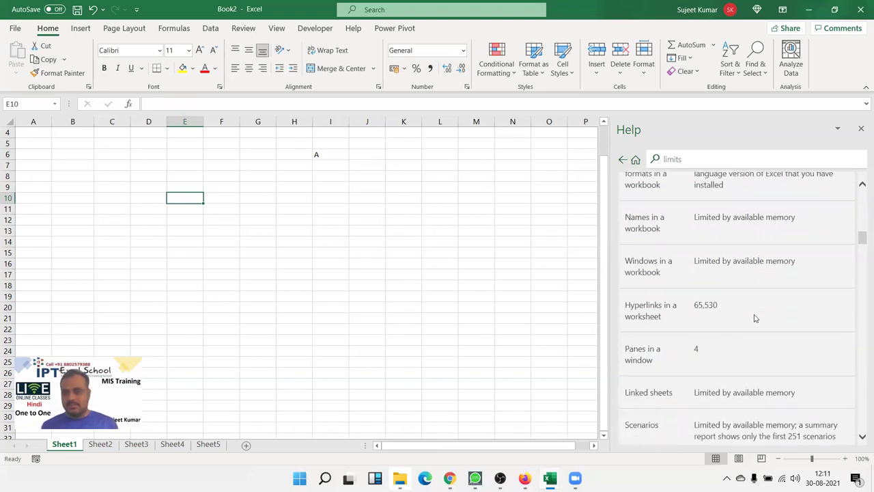
{"action": "scroll", "coordinate": [756, 316], "scroll_direction": "down", "scroll_amount": 3}
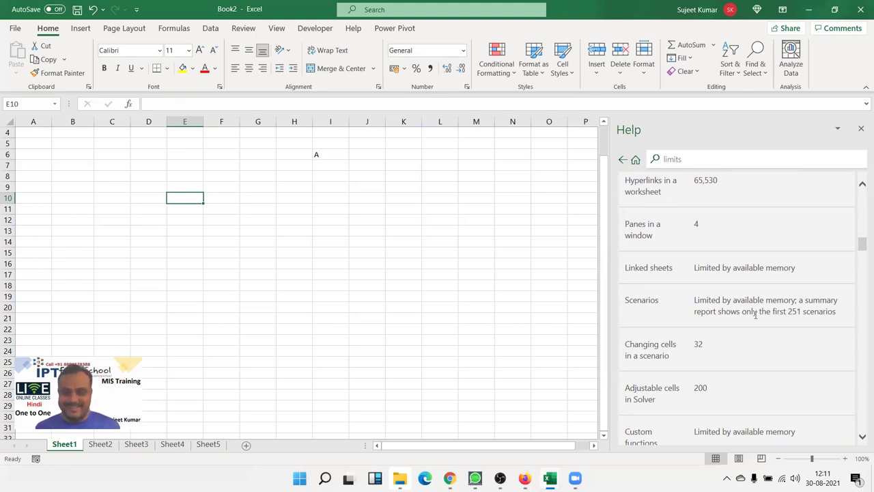
{"action": "scroll", "coordinate": [765, 300], "scroll_direction": "down", "scroll_amount": 5}
{"action": "scroll", "coordinate": [770, 287], "scroll_direction": "down", "scroll_amount": 5}
{"action": "scroll", "coordinate": [772, 286], "scroll_direction": "down", "scroll_amount": 4}
{"action": "scroll", "coordinate": [772, 285], "scroll_direction": "down", "scroll_amount": 3}
{"action": "scroll", "coordinate": [774, 288], "scroll_direction": "down", "scroll_amount": 3}
{"action": "scroll", "coordinate": [775, 292], "scroll_direction": "down", "scroll_amount": 3}
{"action": "scroll", "coordinate": [776, 292], "scroll_direction": "down", "scroll_amount": 3}
{"action": "scroll", "coordinate": [775, 301], "scroll_direction": "up", "scroll_amount": 3}
{"action": "scroll", "coordinate": [774, 303], "scroll_direction": "up", "scroll_amount": 5}
{"action": "scroll", "coordinate": [771, 307], "scroll_direction": "up", "scroll_amount": 5}
{"action": "scroll", "coordinate": [766, 312], "scroll_direction": "up", "scroll_amount": 5}
{"action": "scroll", "coordinate": [766, 312], "scroll_direction": "up", "scroll_amount": 5}
{"action": "scroll", "coordinate": [766, 314], "scroll_direction": "up", "scroll_amount": 5}
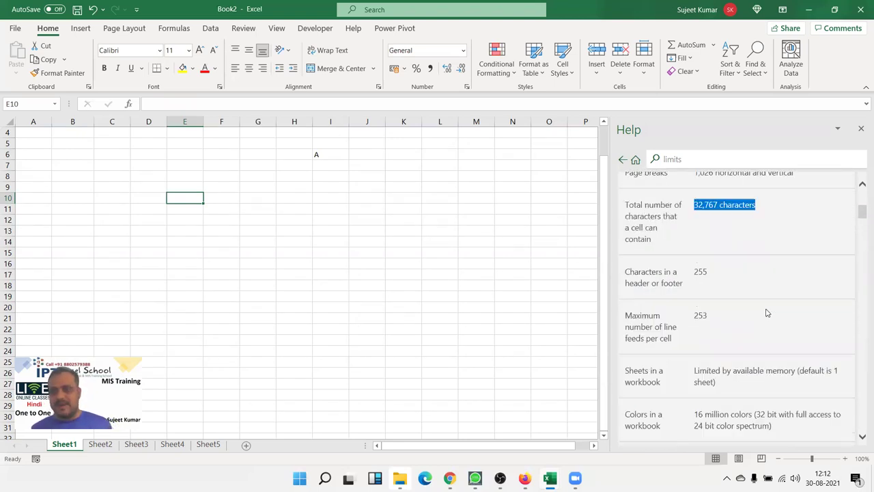
{"action": "scroll", "coordinate": [767, 315], "scroll_direction": "up", "scroll_amount": 5}
{"action": "scroll", "coordinate": [767, 315], "scroll_direction": "up", "scroll_amount": 2}
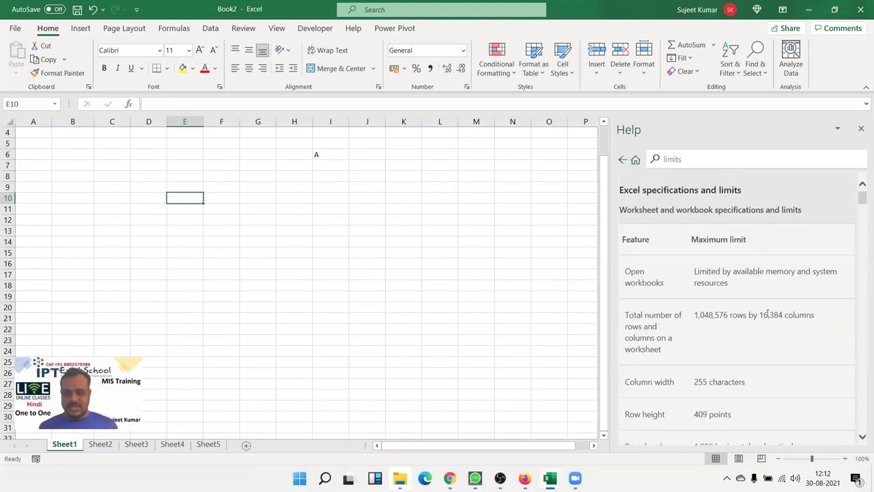
{"action": "scroll", "coordinate": [767, 315], "scroll_direction": "down", "scroll_amount": 1}
{"action": "triple_click", "coordinate": [702, 341]}
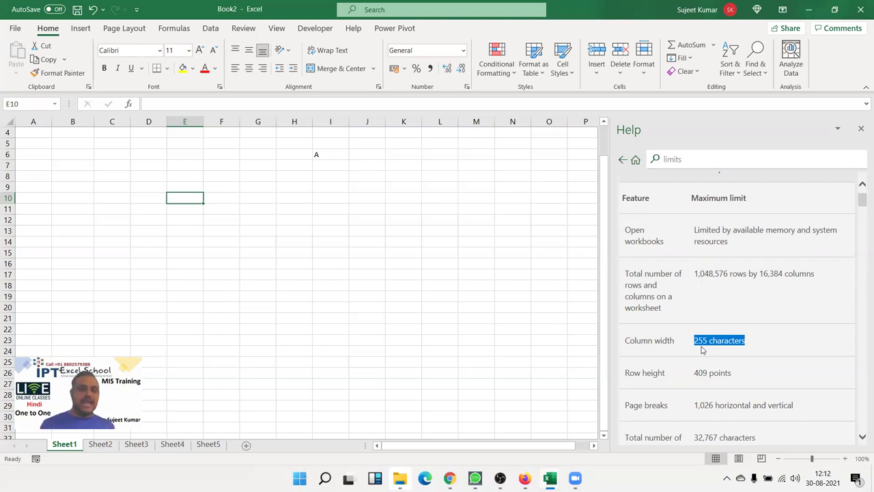
{"action": "double_click", "coordinate": [701, 342]}
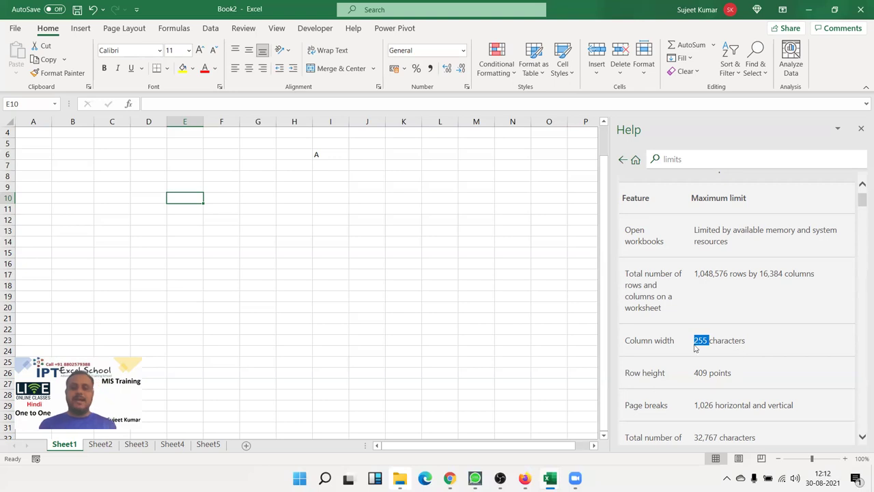
Scroll further down the specifications and limits article, then back up
{"action": "scroll", "coordinate": [695, 311], "scroll_direction": "down", "scroll_amount": 1}
{"action": "scroll", "coordinate": [695, 308], "scroll_direction": "down", "scroll_amount": 6}
{"action": "scroll", "coordinate": [696, 311], "scroll_direction": "down", "scroll_amount": 3}
{"action": "scroll", "coordinate": [697, 311], "scroll_direction": "down", "scroll_amount": 7}
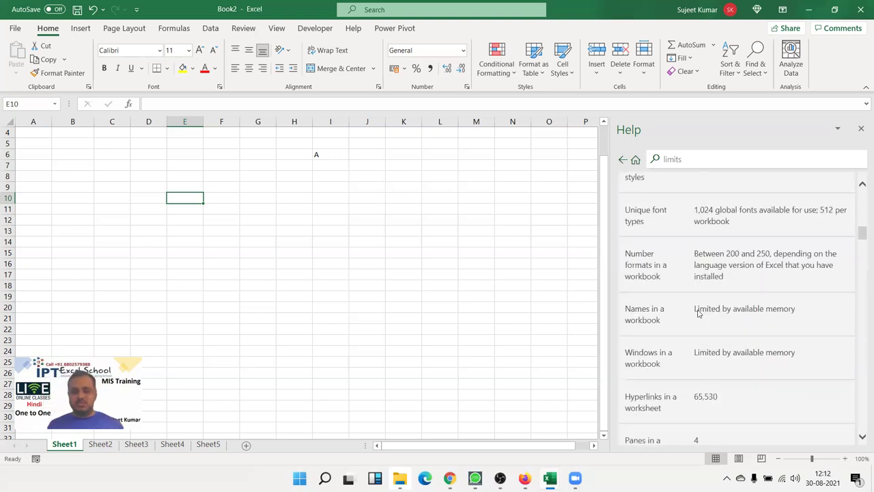
{"action": "scroll", "coordinate": [698, 313], "scroll_direction": "down", "scroll_amount": 2}
{"action": "scroll", "coordinate": [698, 313], "scroll_direction": "down", "scroll_amount": 6}
{"action": "scroll", "coordinate": [700, 315], "scroll_direction": "down", "scroll_amount": 6}
{"action": "scroll", "coordinate": [704, 318], "scroll_direction": "down", "scroll_amount": 6}
{"action": "scroll", "coordinate": [705, 320], "scroll_direction": "down", "scroll_amount": 4}
{"action": "scroll", "coordinate": [706, 322], "scroll_direction": "down", "scroll_amount": 10}
{"action": "scroll", "coordinate": [706, 323], "scroll_direction": "down", "scroll_amount": 5}
{"action": "scroll", "coordinate": [706, 325], "scroll_direction": "down", "scroll_amount": 1}
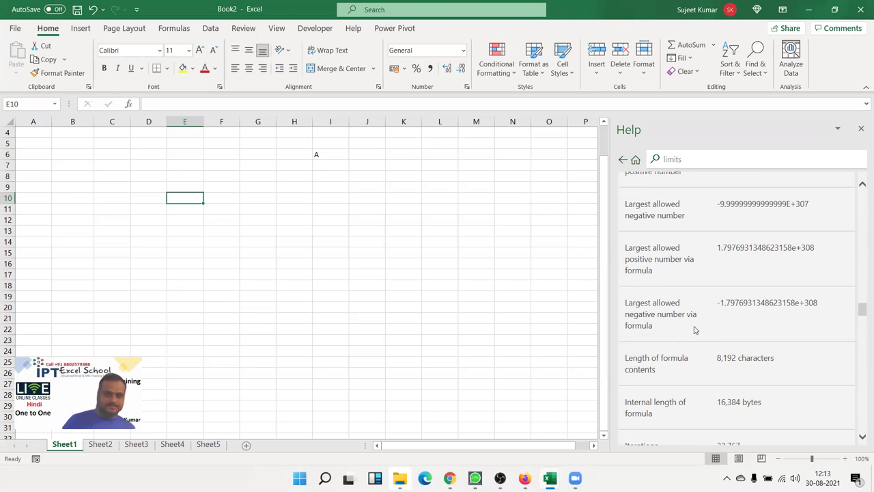
{"action": "scroll", "coordinate": [693, 328], "scroll_direction": "up", "scroll_amount": 1}
{"action": "scroll", "coordinate": [696, 331], "scroll_direction": "up", "scroll_amount": 4}
{"action": "scroll", "coordinate": [696, 331], "scroll_direction": "up", "scroll_amount": 3}
{"action": "scroll", "coordinate": [695, 330], "scroll_direction": "up", "scroll_amount": 3}
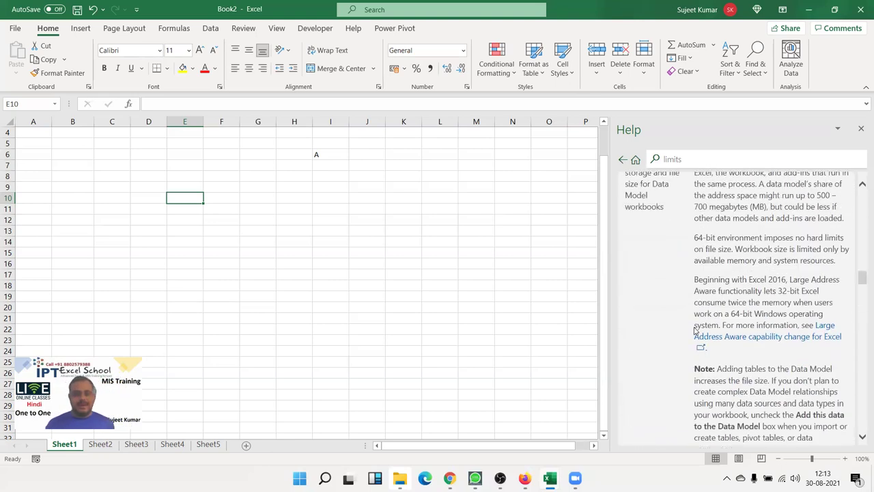
{"action": "scroll", "coordinate": [695, 331], "scroll_direction": "up", "scroll_amount": 4}
Replace the Help query 'limits' with 'sortcut', run the search, and select cells E7:G10
{"action": "double_click", "coordinate": [673, 160]}
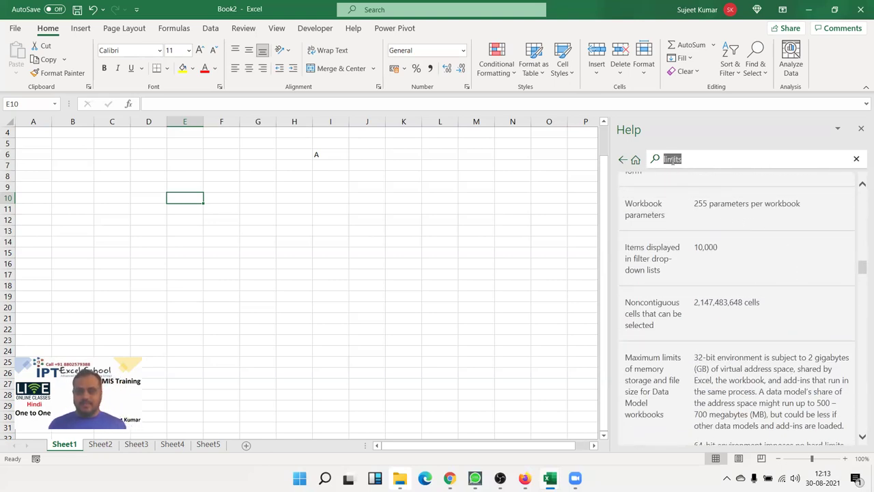
{"action": "type", "text": "sortcut"}
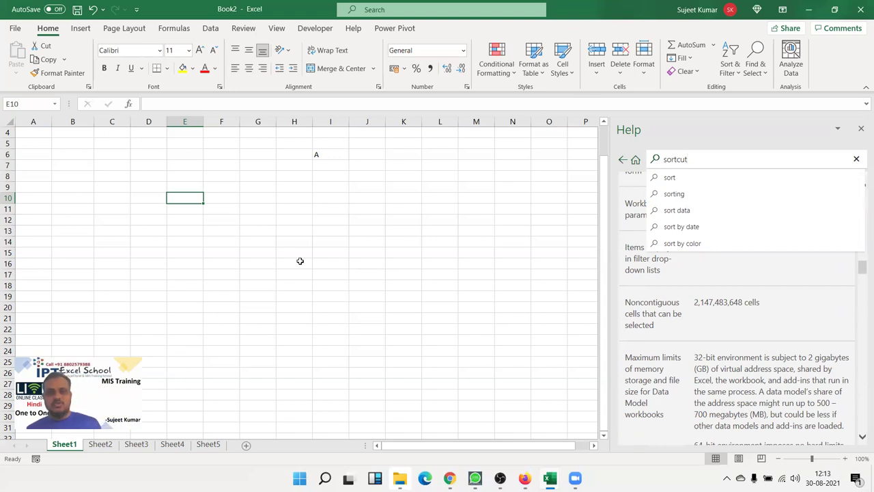
{"action": "key", "text": "Return"}
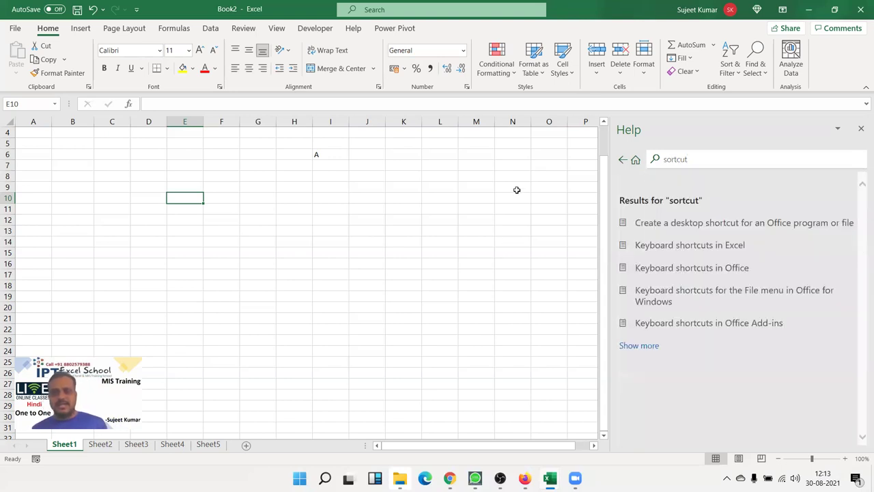
{"action": "left_click_drag", "start_coordinate": [189, 164], "coordinate": [245, 198]}
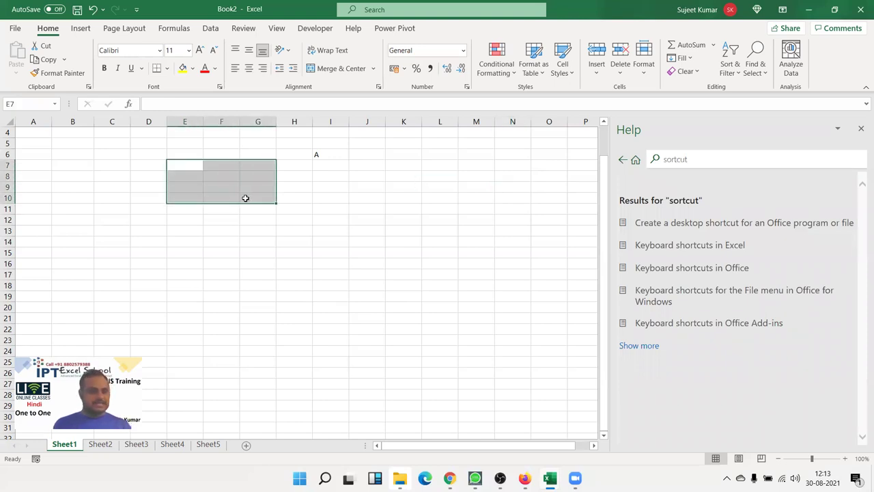
{"action": "left_click", "coordinate": [48, 60]}
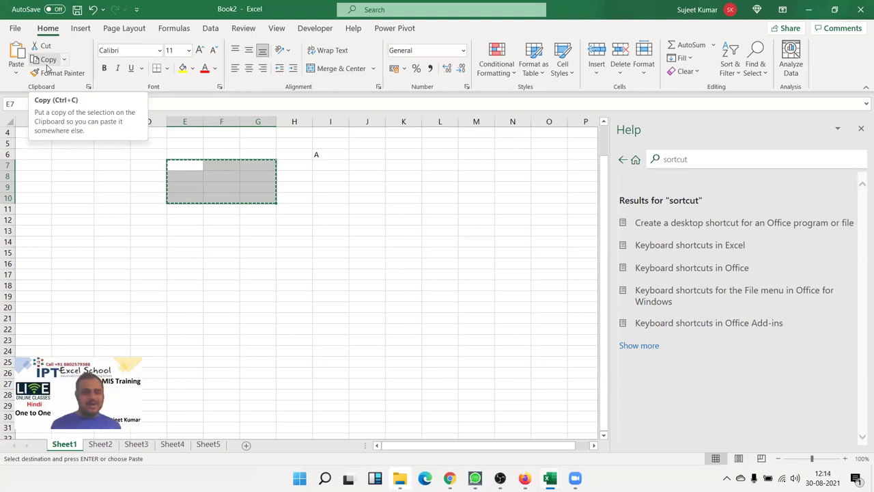
{"action": "type", "text": "zxzxxZxZx"}
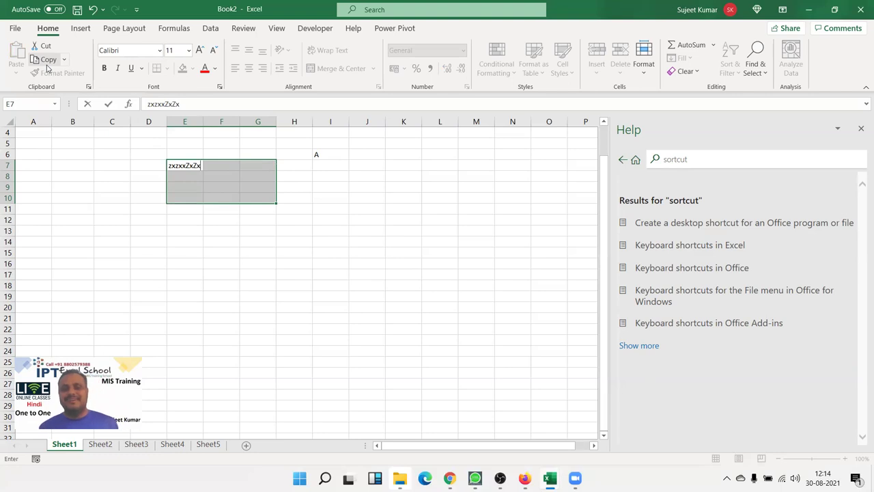
{"action": "key", "text": "super"}
{"action": "key", "text": "super"}
{"action": "key", "text": "super"}
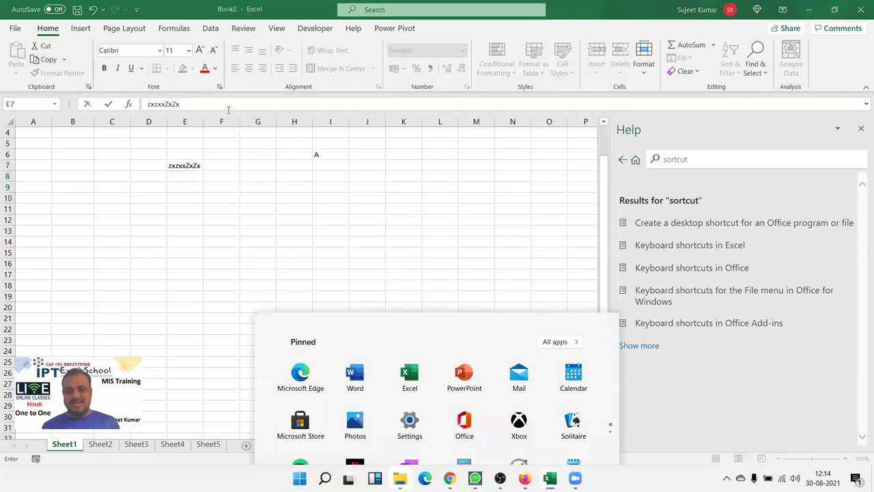
{"action": "left_click_drag", "start_coordinate": [185, 166], "coordinate": [258, 198]}
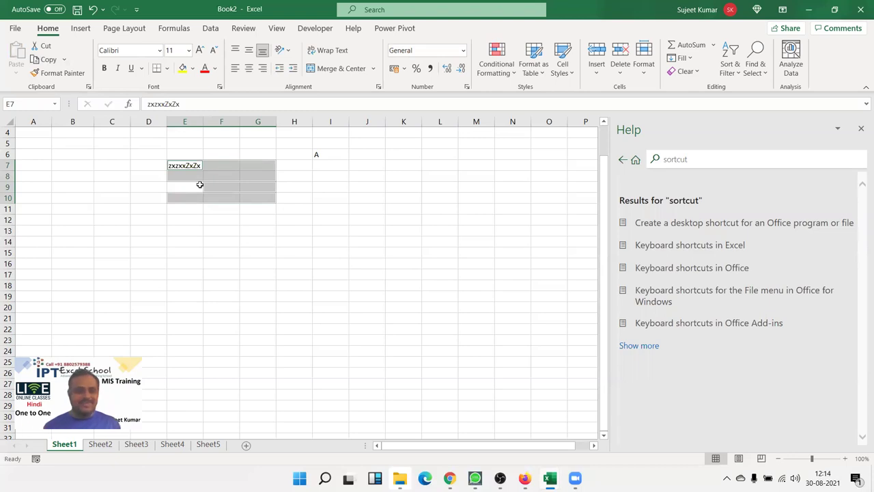
{"action": "key", "text": "Delete"}
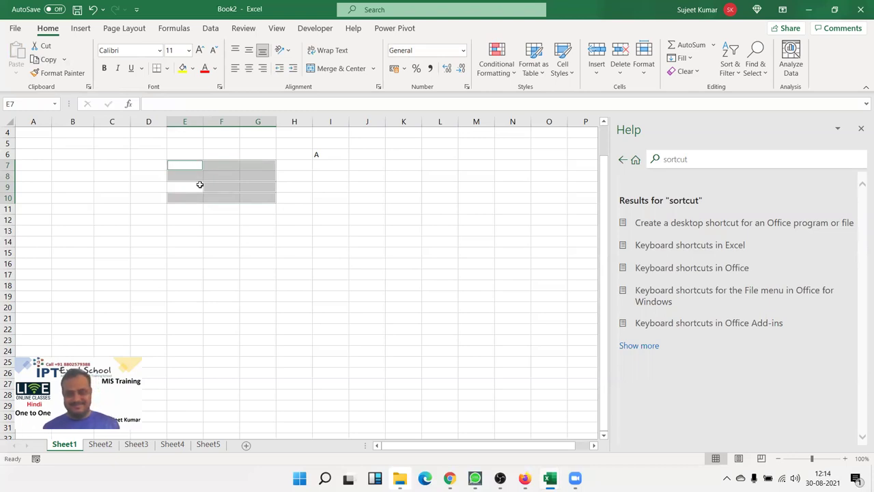
{"action": "left_click", "coordinate": [208, 241], "text": "ctrl"}
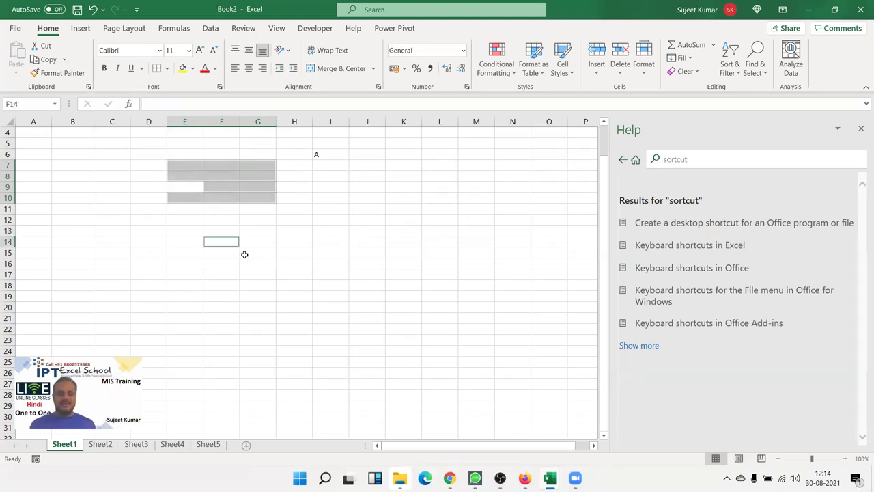
{"action": "key", "text": "super"}
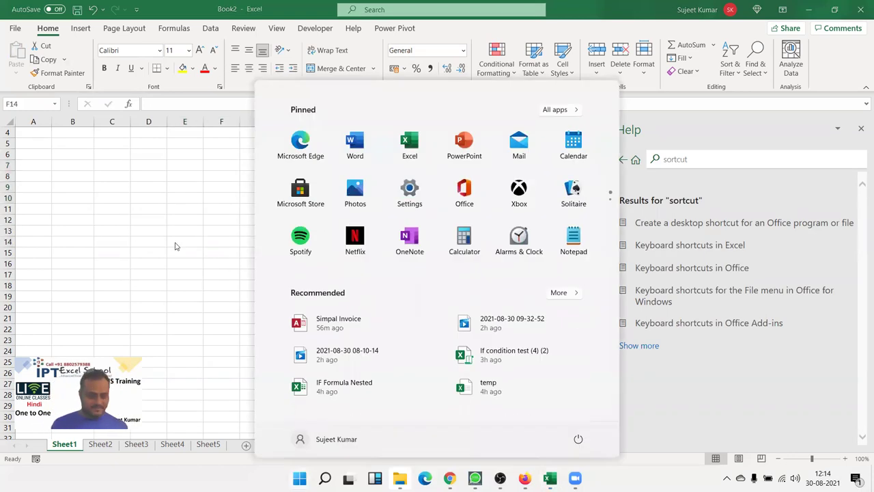
{"action": "key", "text": "super"}
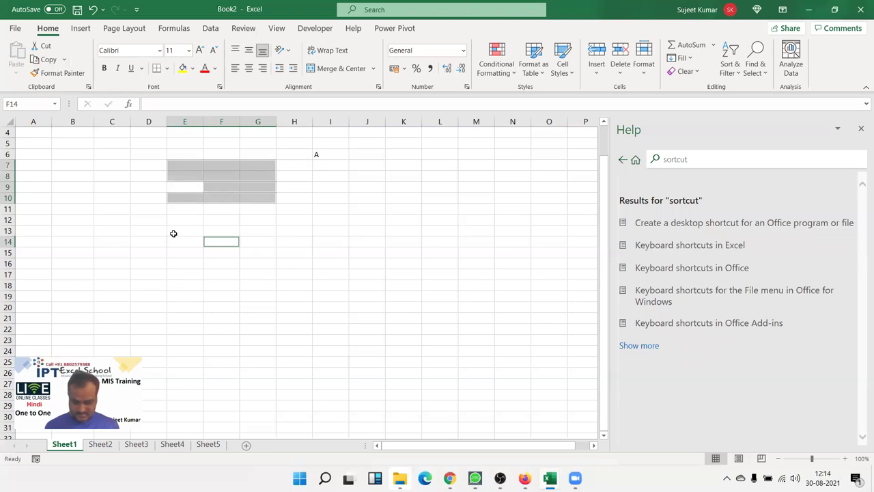
{"action": "left_click", "coordinate": [265, 218]}
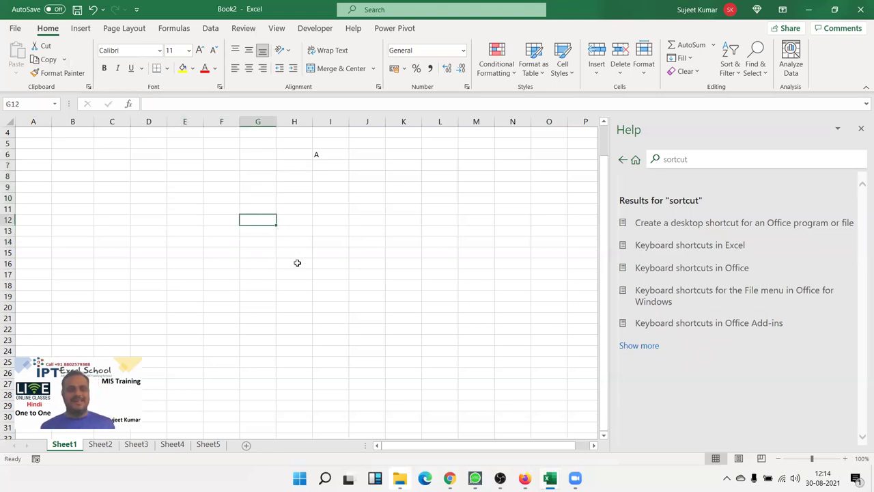
{"action": "scroll", "coordinate": [300, 225], "scroll_direction": "up", "scroll_amount": 1}
Select H5:I9 and delete the stray letter A from I6
{"action": "left_click_drag", "start_coordinate": [301, 177], "coordinate": [328, 215]}
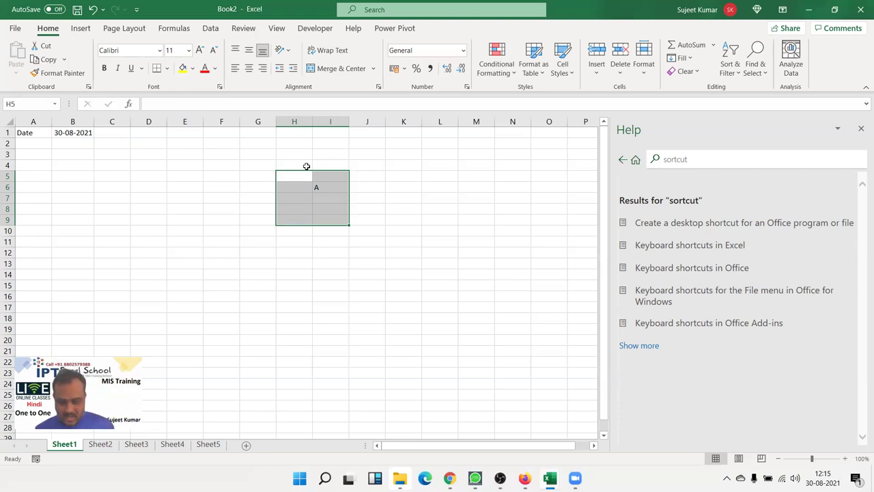
{"action": "key", "text": "Delete"}
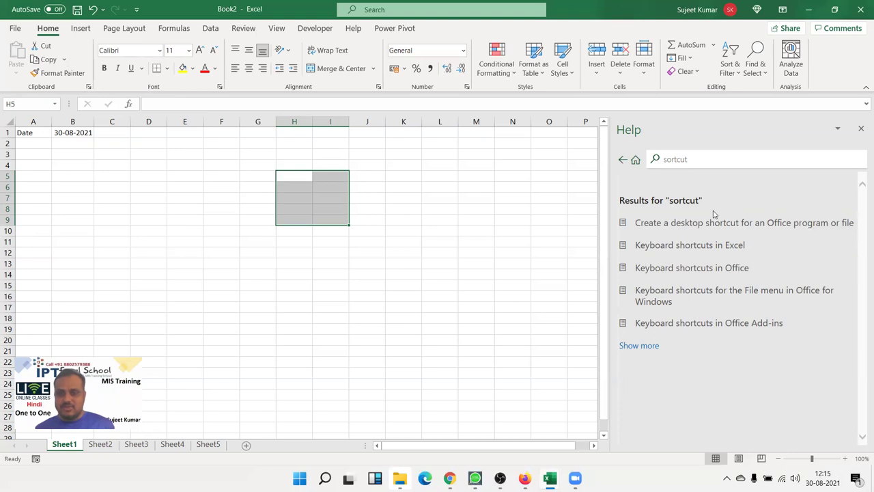
Open the 'Keyboard shortcuts in Excel' article and scroll through its shortcut table
{"action": "left_click", "coordinate": [705, 248]}
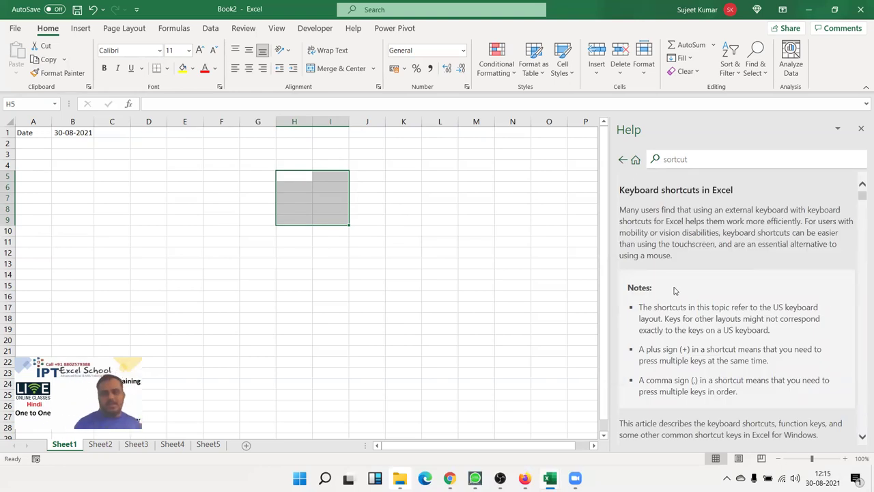
{"action": "scroll", "coordinate": [673, 292], "scroll_direction": "down", "scroll_amount": 2}
{"action": "scroll", "coordinate": [671, 294], "scroll_direction": "down", "scroll_amount": 3}
{"action": "scroll", "coordinate": [670, 297], "scroll_direction": "down", "scroll_amount": 3}
{"action": "scroll", "coordinate": [672, 301], "scroll_direction": "down", "scroll_amount": 3}
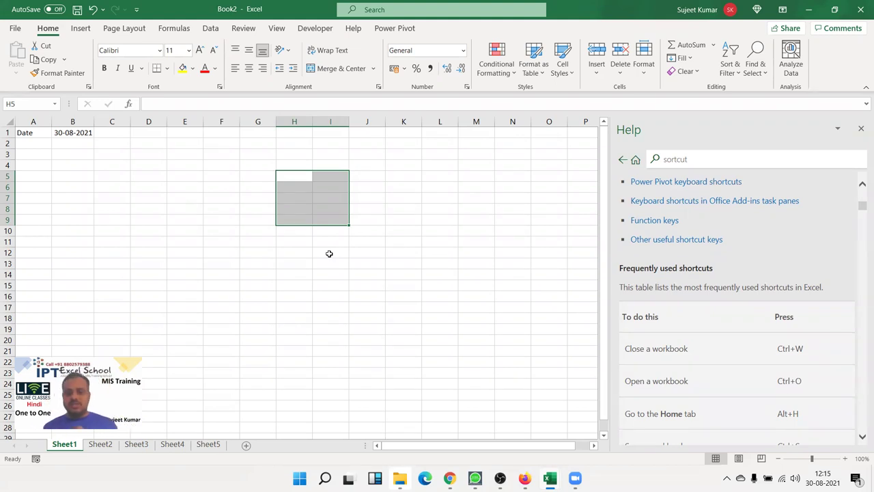
Select cell M16 on the sheet and close the Help pane
{"action": "left_click", "coordinate": [484, 297]}
{"action": "scroll", "coordinate": [808, 325], "scroll_direction": "down", "scroll_amount": 4}
{"action": "scroll", "coordinate": [812, 314], "scroll_direction": "down", "scroll_amount": 5}
{"action": "scroll", "coordinate": [817, 307], "scroll_direction": "up", "scroll_amount": 5}
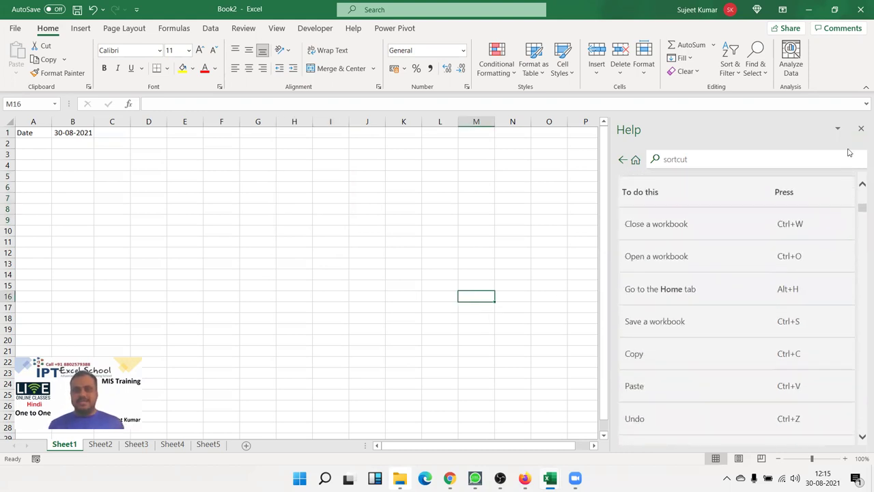
{"action": "left_click", "coordinate": [860, 130]}
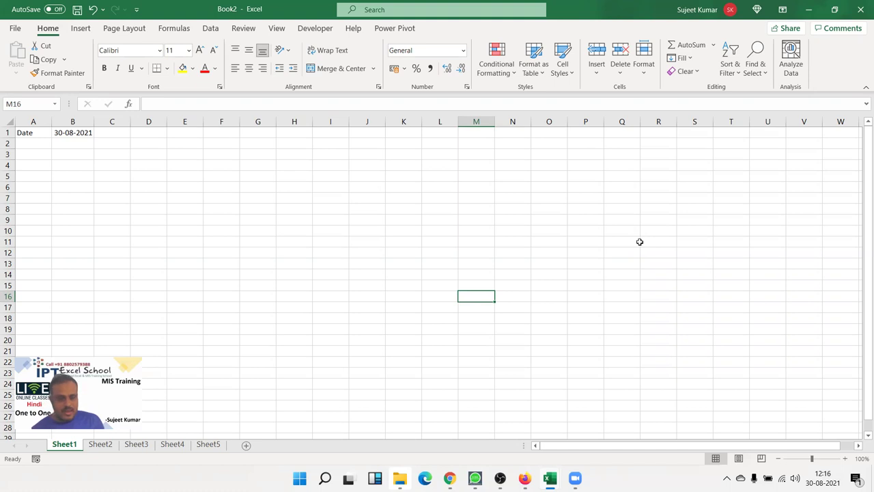
{"action": "left_click", "coordinate": [456, 166]}
{"action": "key", "text": "alt"}
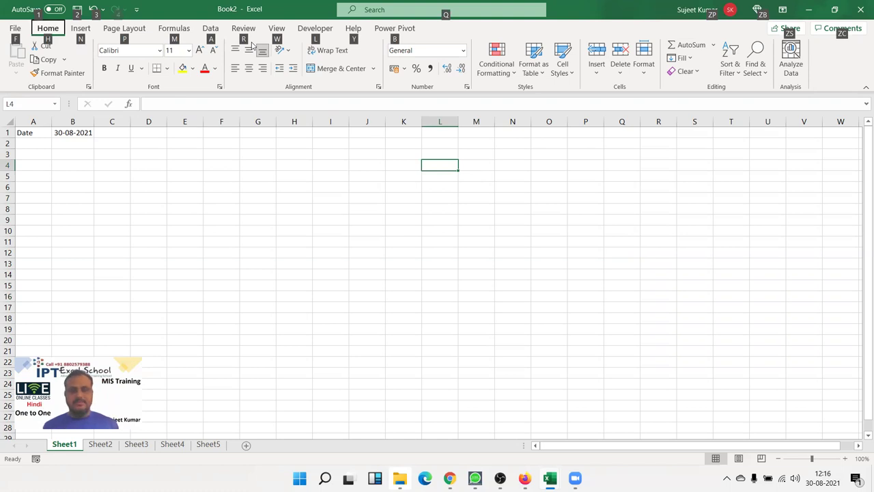
{"action": "key", "text": "h"}
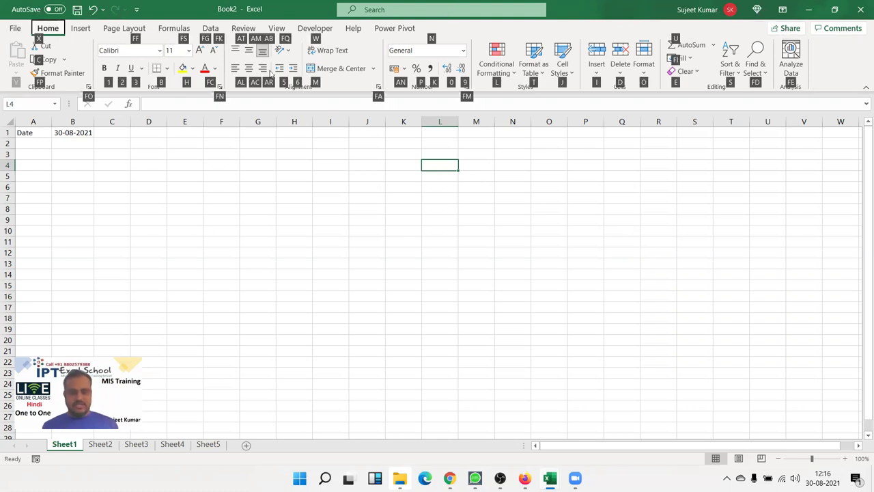
{"action": "left_click", "coordinate": [246, 176]}
{"action": "left_click", "coordinate": [278, 168]}
{"action": "left_click", "coordinate": [383, 184]}
{"action": "left_click", "coordinate": [381, 233]}
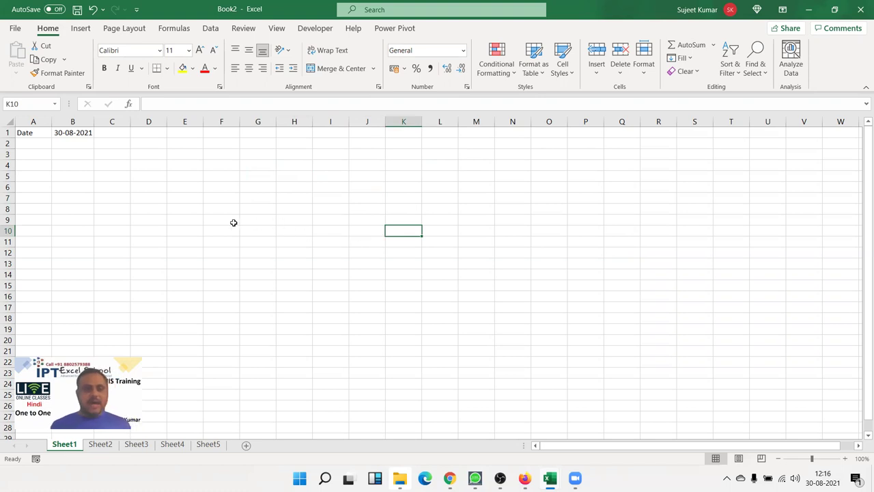
{"action": "left_click", "coordinate": [185, 188]}
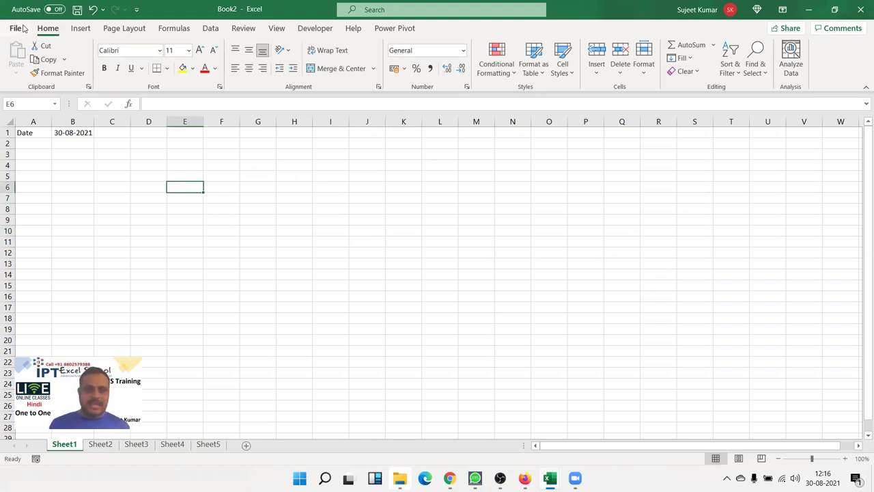
Browse the New workbook template gallery down to the Gantt project planner and preview it
{"action": "left_click", "coordinate": [17, 28]}
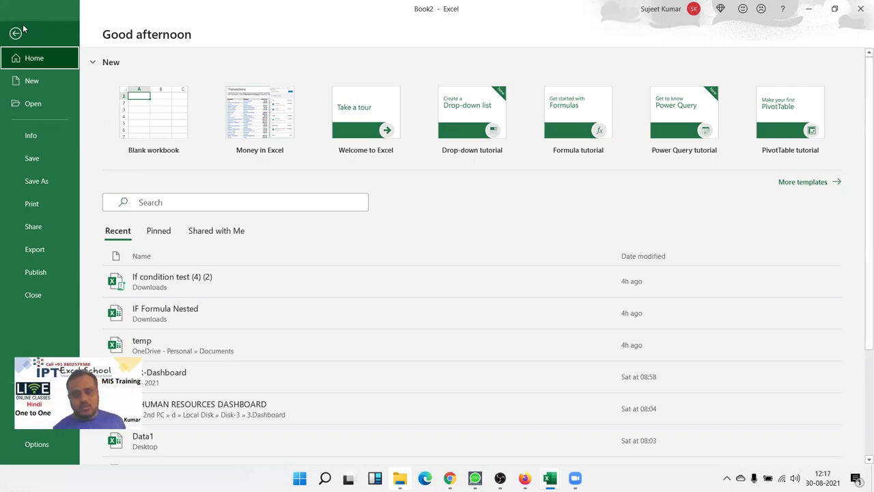
{"action": "left_click", "coordinate": [19, 83]}
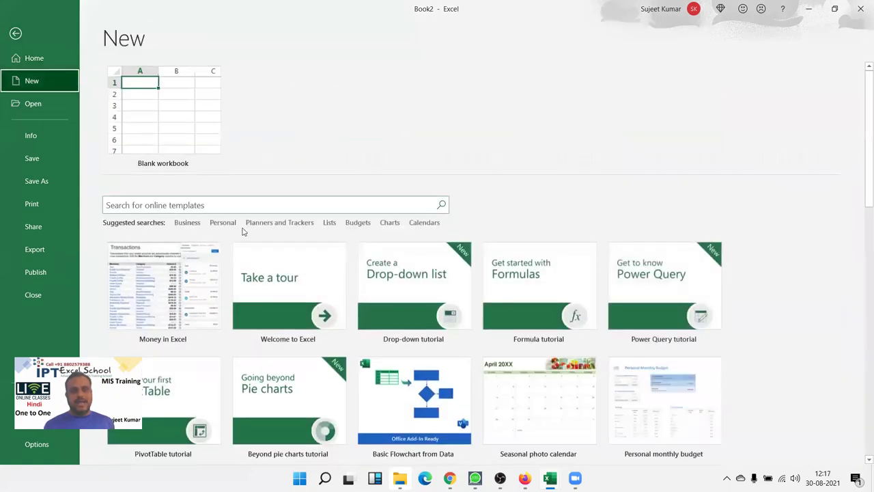
{"action": "scroll", "coordinate": [248, 237], "scroll_direction": "down", "scroll_amount": 2}
{"action": "scroll", "coordinate": [250, 230], "scroll_direction": "down", "scroll_amount": 1}
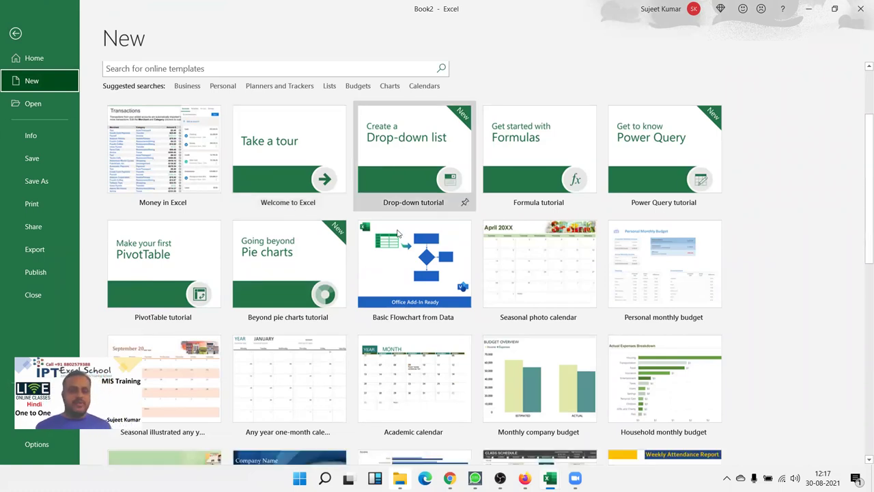
{"action": "scroll", "coordinate": [396, 247], "scroll_direction": "down", "scroll_amount": 6}
{"action": "scroll", "coordinate": [396, 247], "scroll_direction": "down", "scroll_amount": 3}
{"action": "scroll", "coordinate": [403, 242], "scroll_direction": "down", "scroll_amount": 3}
{"action": "scroll", "coordinate": [409, 239], "scroll_direction": "down", "scroll_amount": 3}
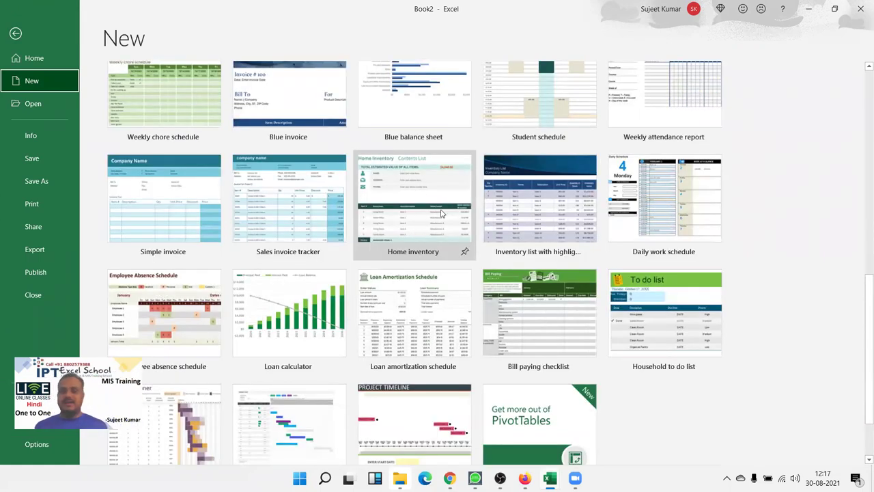
{"action": "scroll", "coordinate": [420, 260], "scroll_direction": "down", "scroll_amount": 3}
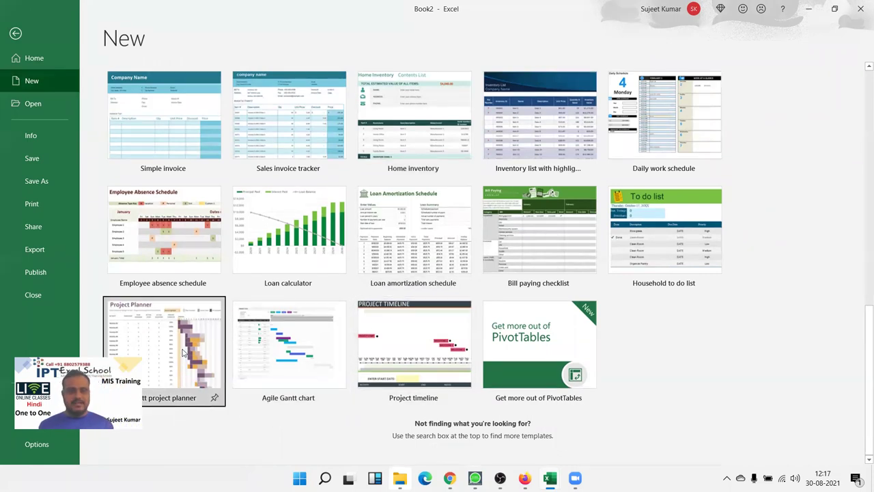
{"action": "left_click", "coordinate": [400, 357]}
Create a workbook from the Gantt project planner template and scroll through its chart
{"action": "left_click", "coordinate": [508, 307]}
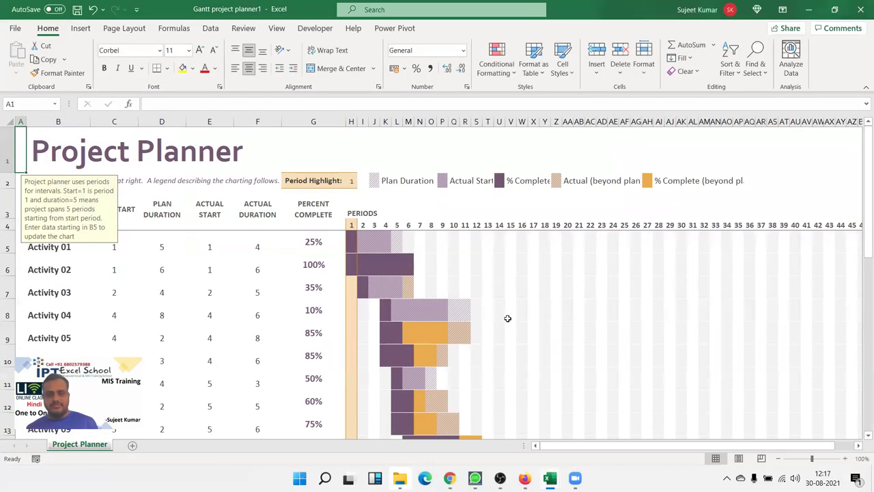
{"action": "left_click", "coordinate": [498, 270]}
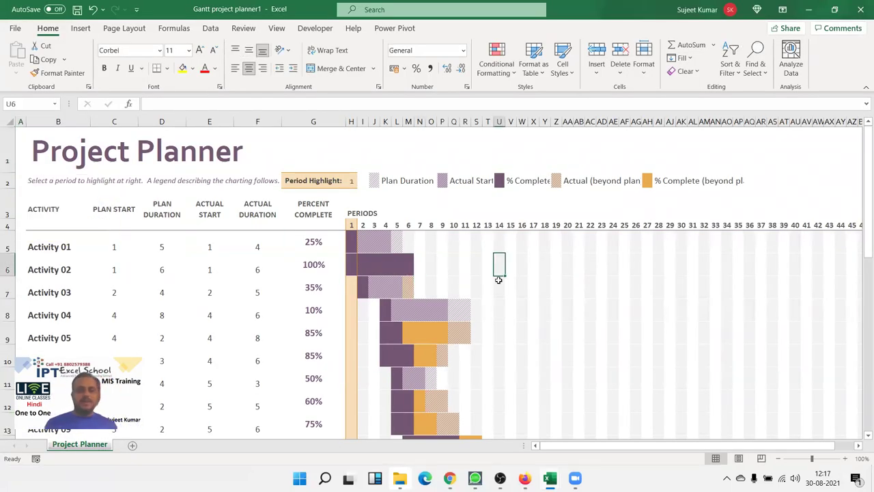
{"action": "scroll", "coordinate": [499, 287], "scroll_direction": "down", "scroll_amount": 3}
{"action": "scroll", "coordinate": [499, 295], "scroll_direction": "down", "scroll_amount": 1}
{"action": "scroll", "coordinate": [499, 295], "scroll_direction": "down", "scroll_amount": 3}
{"action": "scroll", "coordinate": [499, 294], "scroll_direction": "up", "scroll_amount": 4}
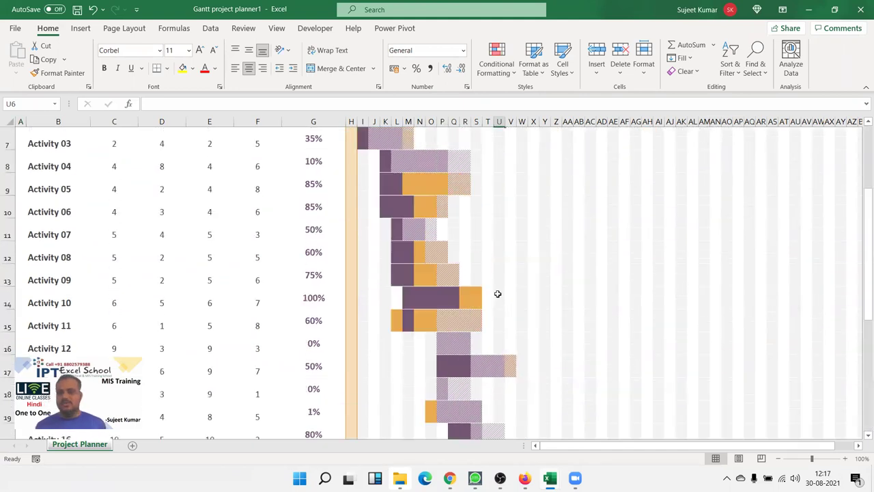
{"action": "scroll", "coordinate": [498, 287], "scroll_direction": "up", "scroll_amount": 2}
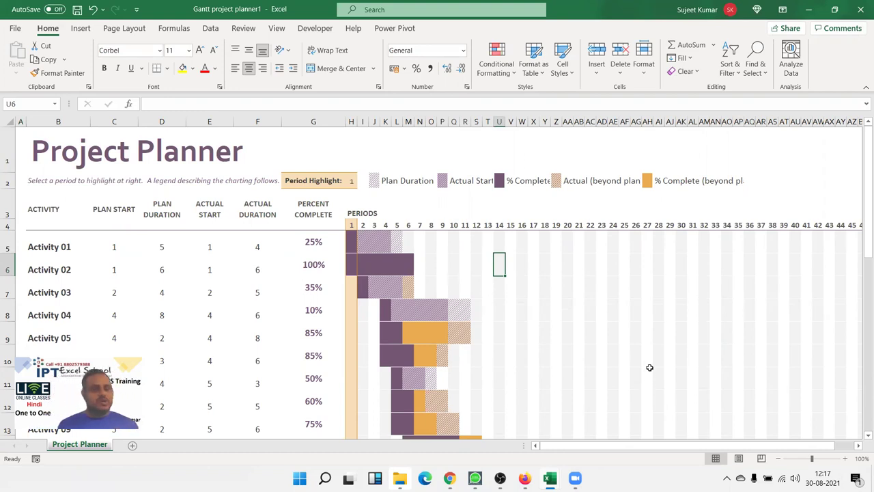
{"action": "scroll", "coordinate": [656, 333], "scroll_direction": "down", "scroll_amount": 2}
{"action": "scroll", "coordinate": [655, 333], "scroll_direction": "down", "scroll_amount": 4}
{"action": "scroll", "coordinate": [656, 333], "scroll_direction": "up", "scroll_amount": 1}
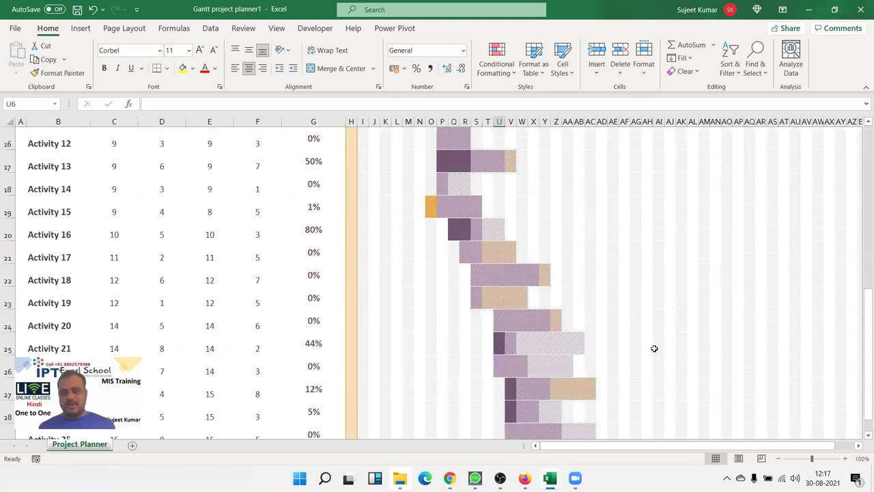
{"action": "scroll", "coordinate": [656, 333], "scroll_direction": "up", "scroll_amount": 5}
Inspect the conditional formatting rules behind the Gantt bars, then close the planner workbook
{"action": "left_click", "coordinate": [465, 332]}
{"action": "left_click", "coordinate": [385, 355]}
{"action": "left_click", "coordinate": [386, 333]}
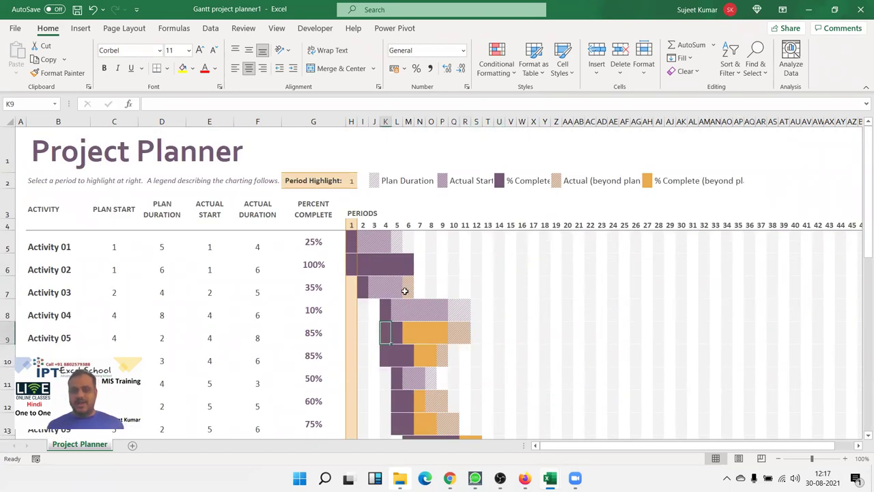
{"action": "left_click", "coordinate": [495, 61]}
{"action": "left_click", "coordinate": [514, 265]}
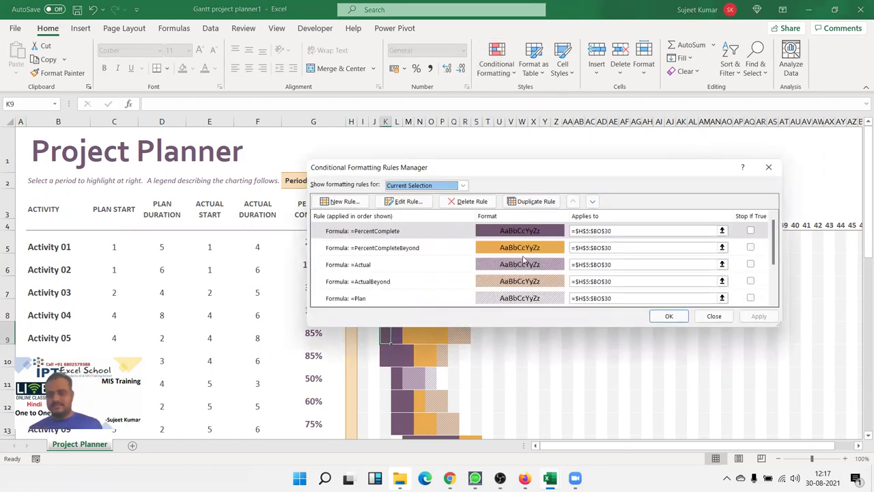
{"action": "scroll", "coordinate": [527, 262], "scroll_direction": "down", "scroll_amount": 2}
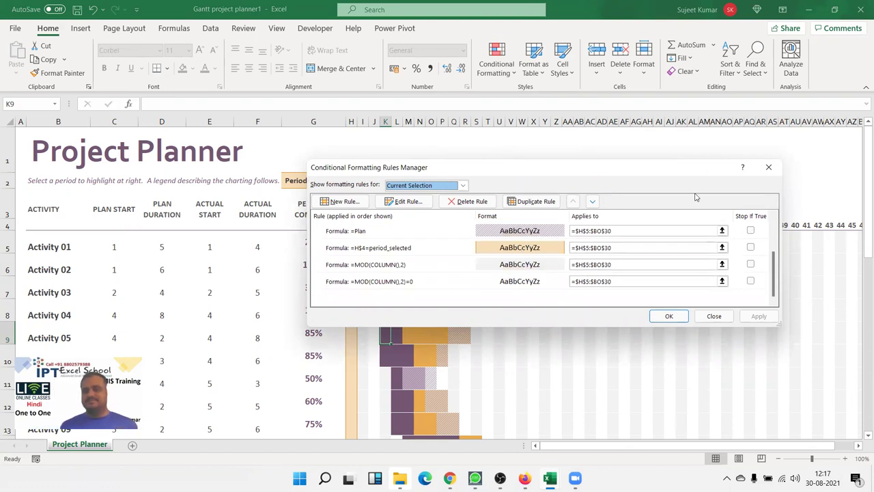
{"action": "key", "text": "Escape"}
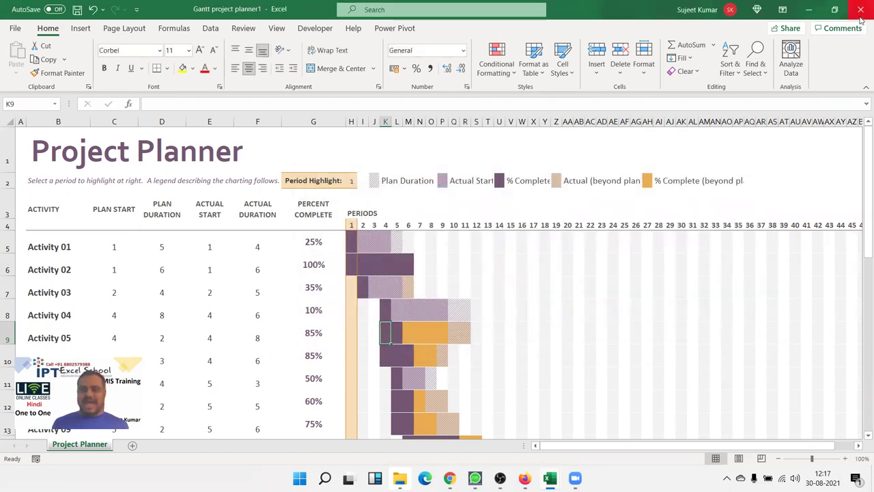
{"action": "left_click", "coordinate": [860, 16]}
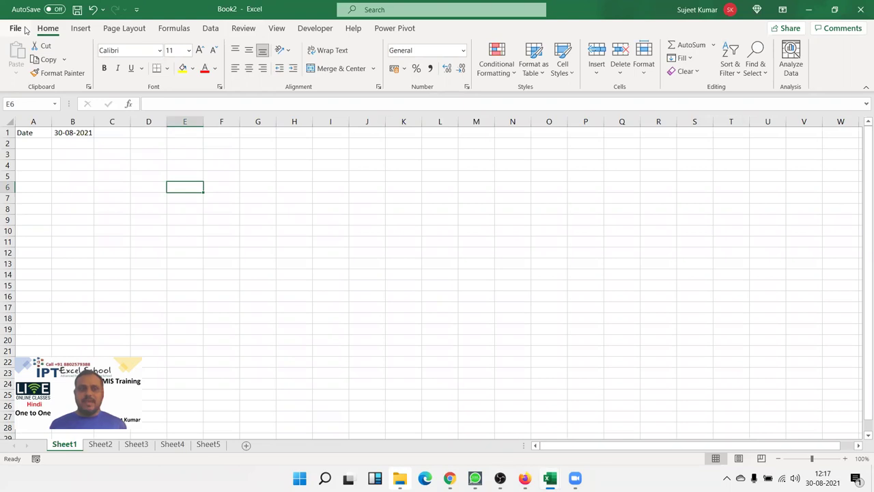
{"action": "left_click", "coordinate": [24, 29]}
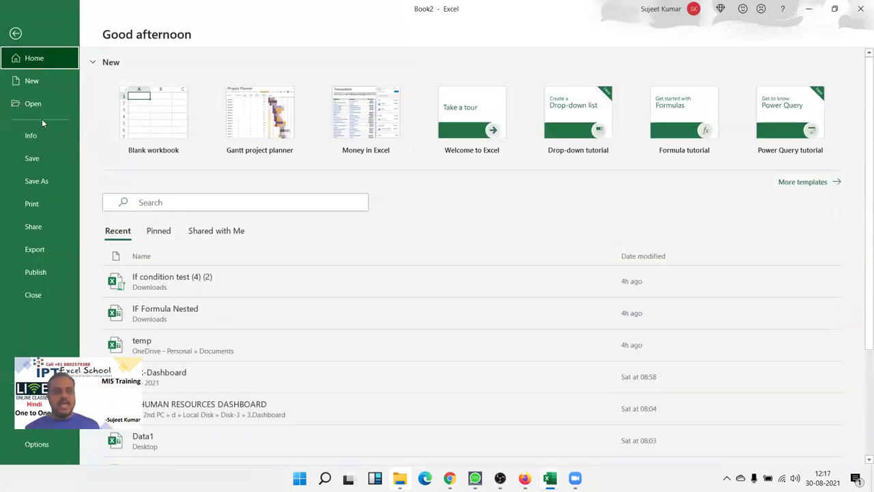
{"action": "left_click", "coordinate": [44, 81]}
{"action": "scroll", "coordinate": [396, 217], "scroll_direction": "down", "scroll_amount": 3}
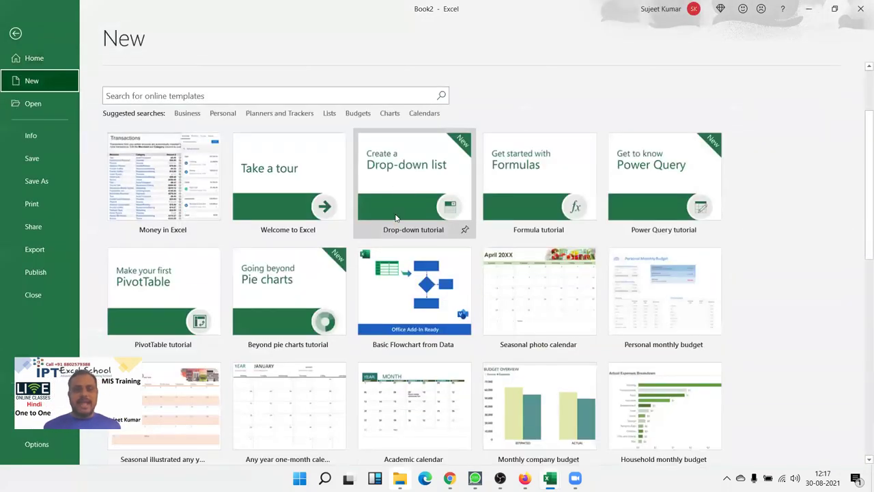
{"action": "scroll", "coordinate": [396, 217], "scroll_direction": "down", "scroll_amount": 3}
{"action": "scroll", "coordinate": [399, 222], "scroll_direction": "down", "scroll_amount": 2}
{"action": "scroll", "coordinate": [402, 226], "scroll_direction": "down", "scroll_amount": 2}
{"action": "scroll", "coordinate": [405, 230], "scroll_direction": "down", "scroll_amount": 1}
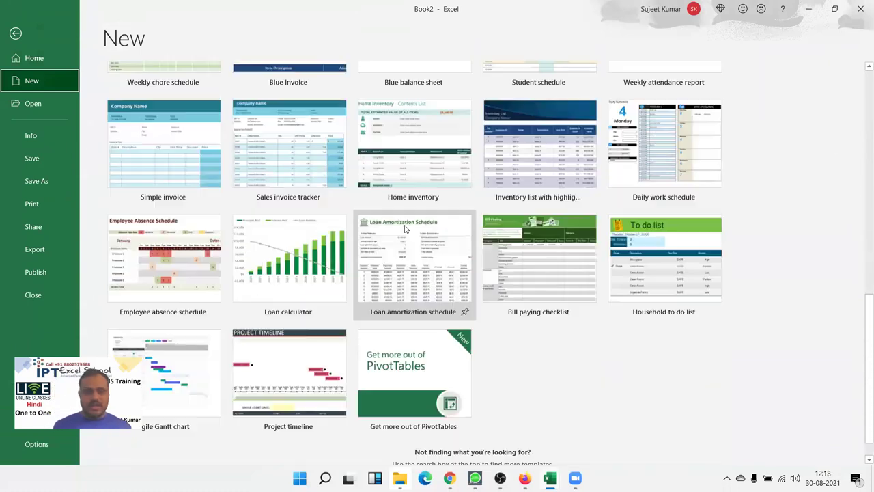
{"action": "scroll", "coordinate": [405, 229], "scroll_direction": "down", "scroll_amount": 1}
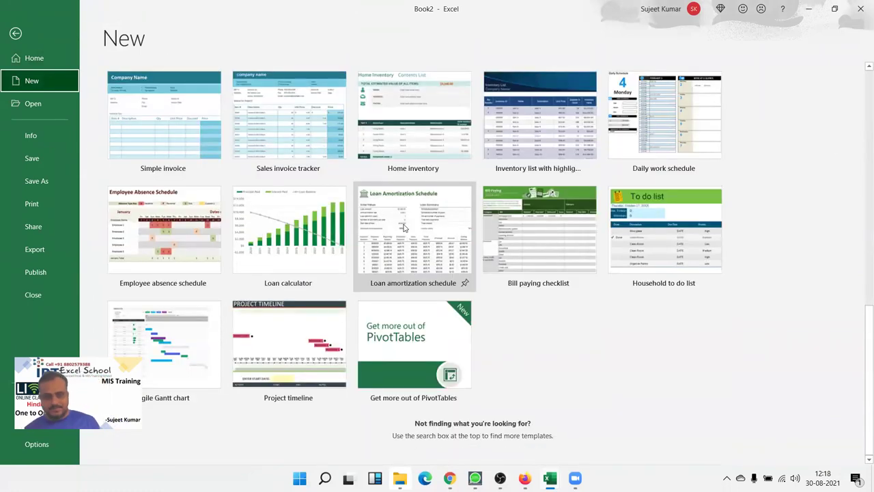
{"action": "key", "text": "Escape"}
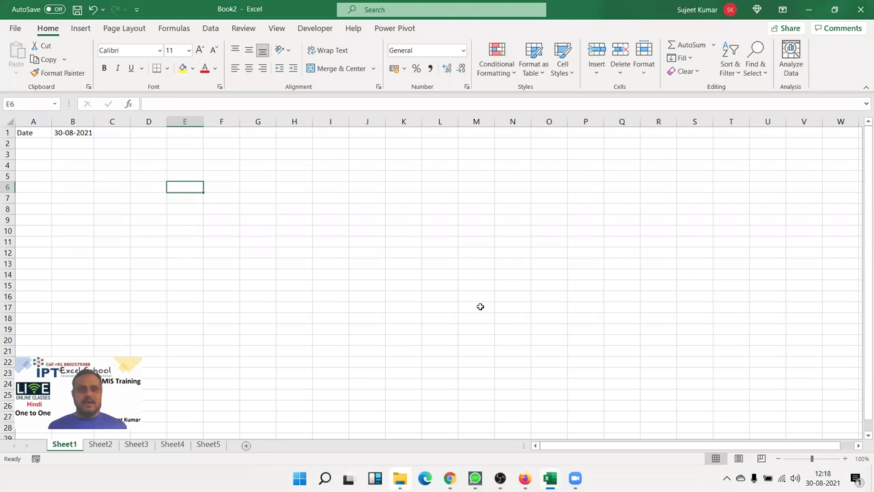
{"action": "left_click", "coordinate": [480, 306]}
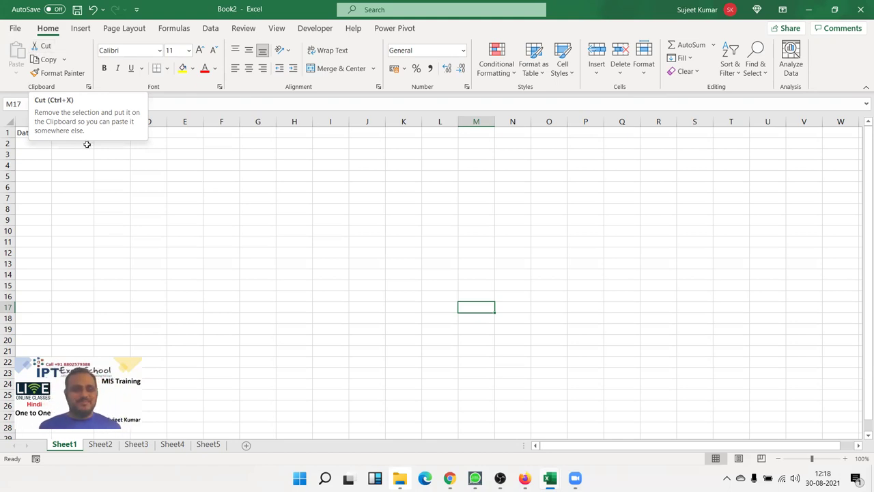
{"action": "left_click", "coordinate": [84, 152]}
{"action": "left_click", "coordinate": [15, 28]}
{"action": "left_click", "coordinate": [20, 27]}
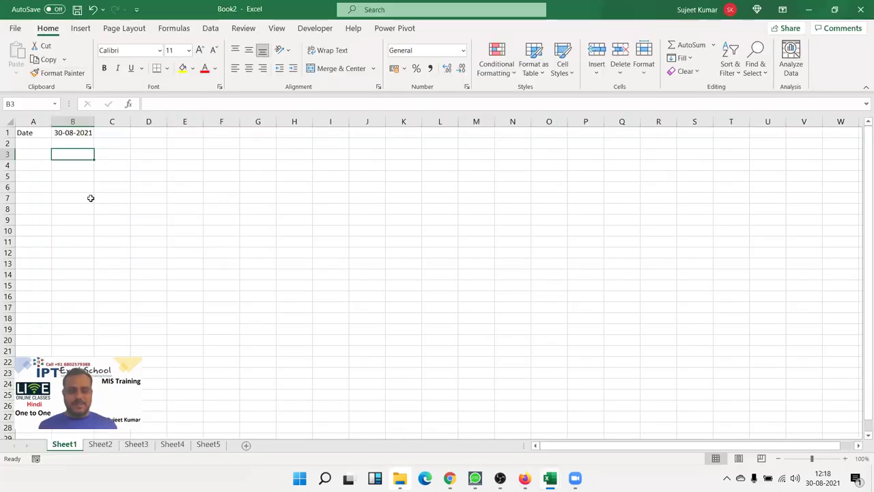
{"action": "left_click", "coordinate": [92, 201]}
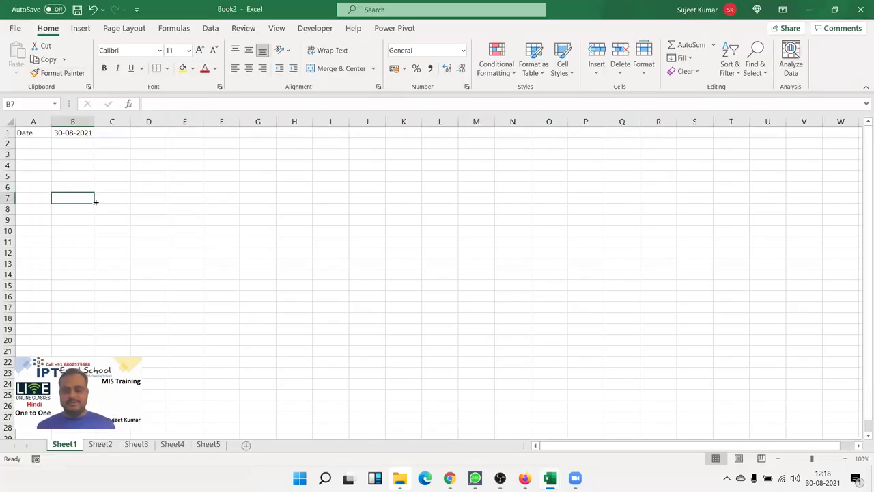
{"action": "left_click", "coordinate": [144, 197]}
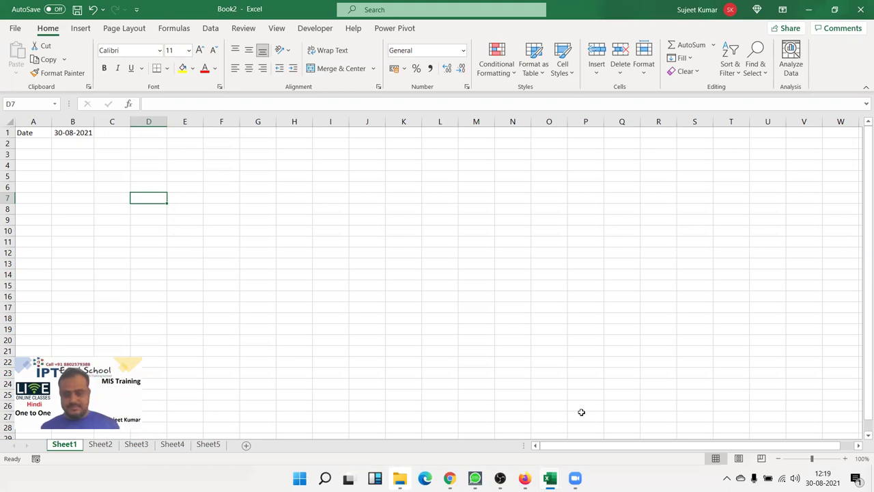
{"action": "left_click", "coordinate": [727, 478]}
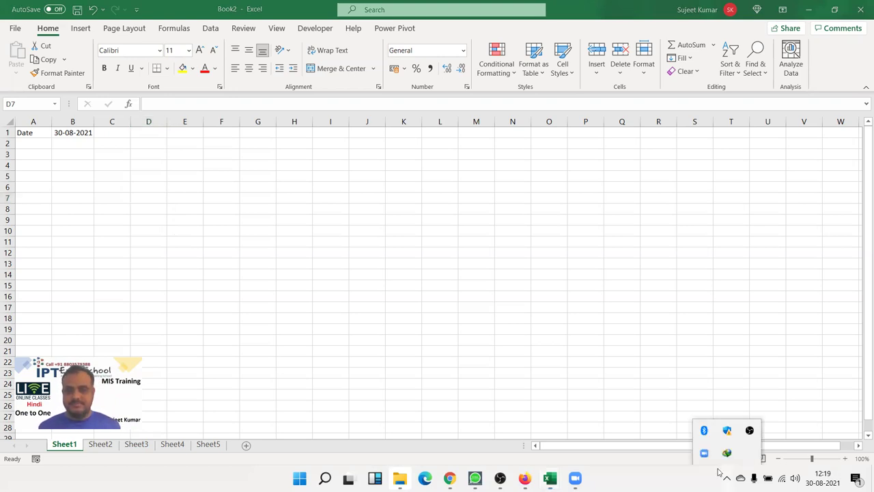
{"action": "left_click", "coordinate": [592, 335]}
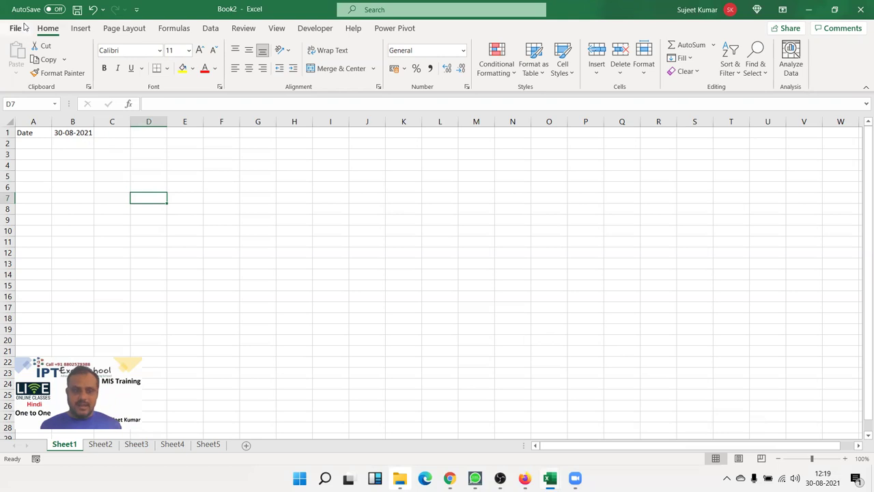
{"action": "left_click", "coordinate": [15, 28]}
Browse the new workbook templates and return to the worksheet
{"action": "left_click", "coordinate": [32, 81]}
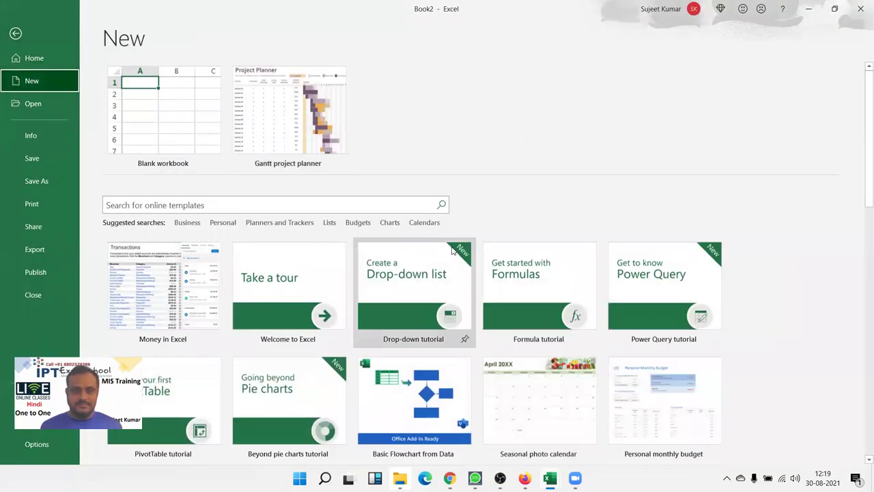
{"action": "scroll", "coordinate": [451, 248], "scroll_direction": "down", "scroll_amount": 2}
{"action": "scroll", "coordinate": [451, 248], "scroll_direction": "up", "scroll_amount": 2}
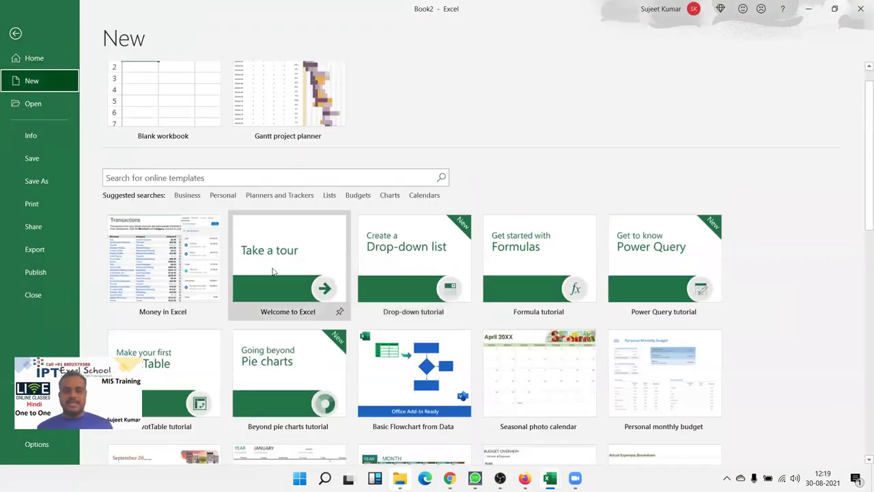
{"action": "key", "text": "Escape"}
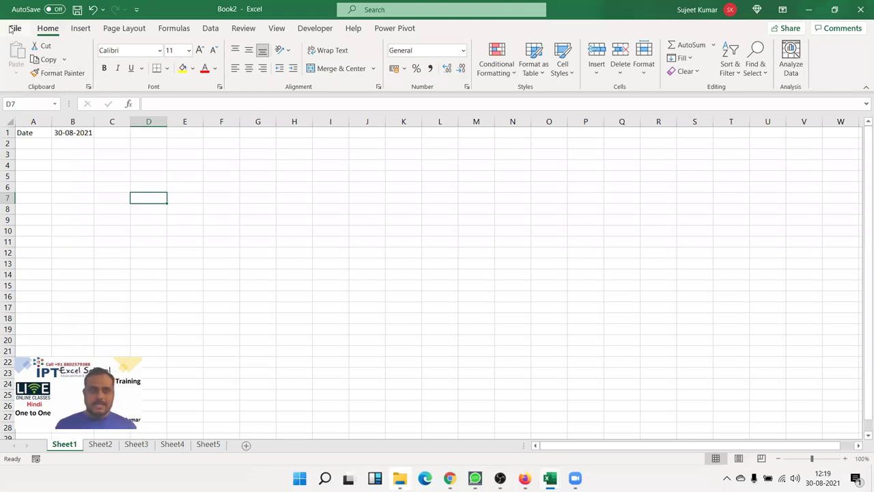
Search saved files for 'bl' to open the Bill workbook, then return to its start page
{"action": "left_click", "coordinate": [13, 28]}
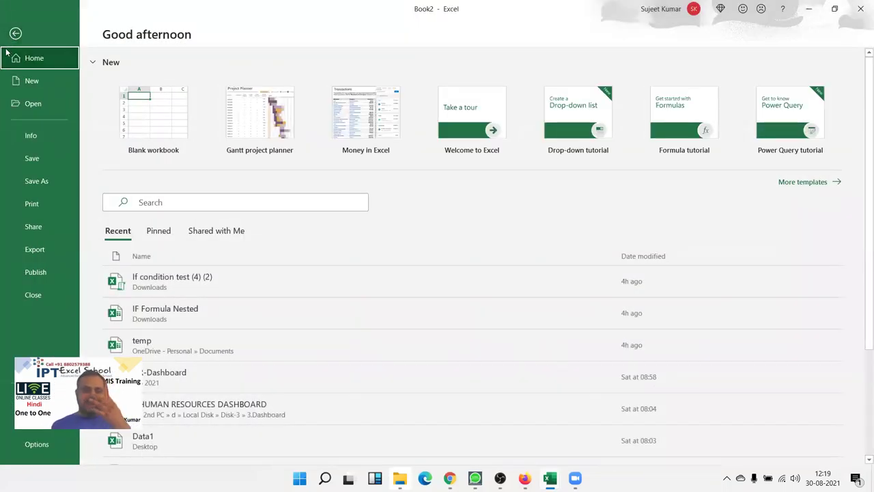
{"action": "left_click", "coordinate": [151, 202]}
{"action": "type", "text": "b"}
{"action": "type", "text": "ll"}
{"action": "key", "text": "Return"}
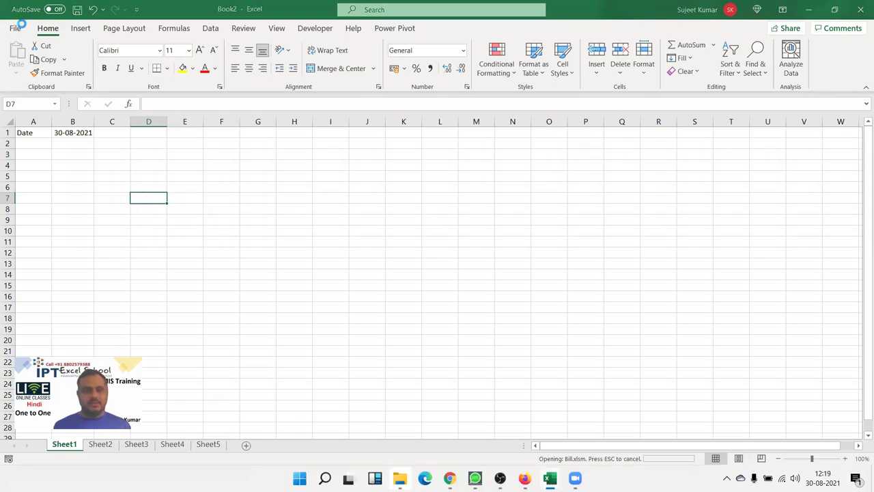
{"action": "left_click", "coordinate": [15, 28]}
{"action": "left_click", "coordinate": [203, 201]}
{"action": "scroll", "coordinate": [184, 211], "scroll_direction": "down", "scroll_amount": 1}
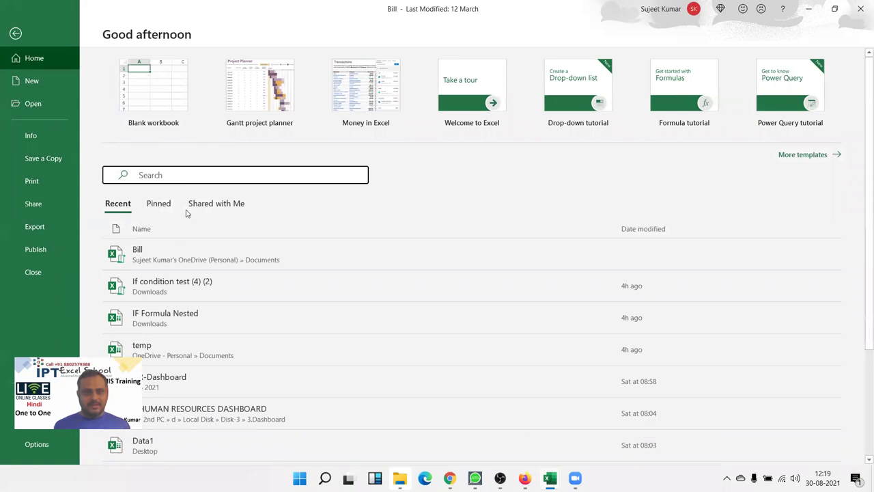
Search the online workbook templates for bill
{"action": "left_click", "coordinate": [31, 81]}
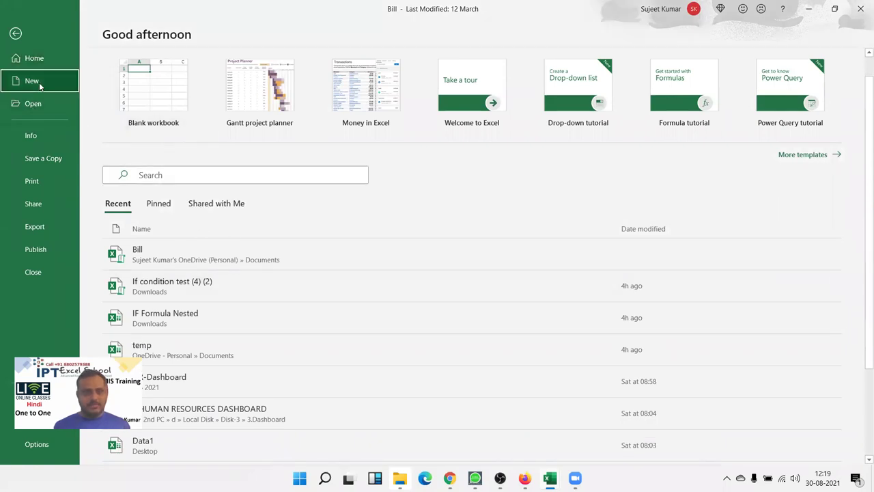
{"action": "left_click", "coordinate": [185, 205]}
{"action": "type", "text": "bill"}
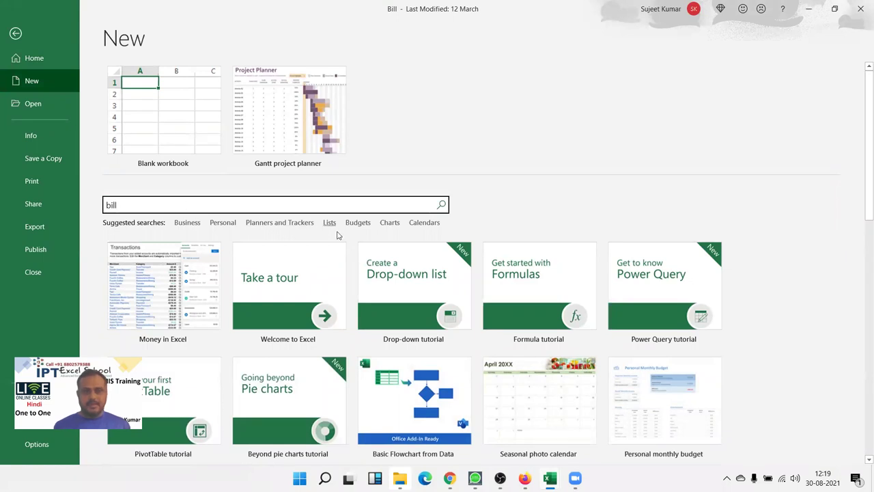
{"action": "left_click", "coordinate": [441, 205]}
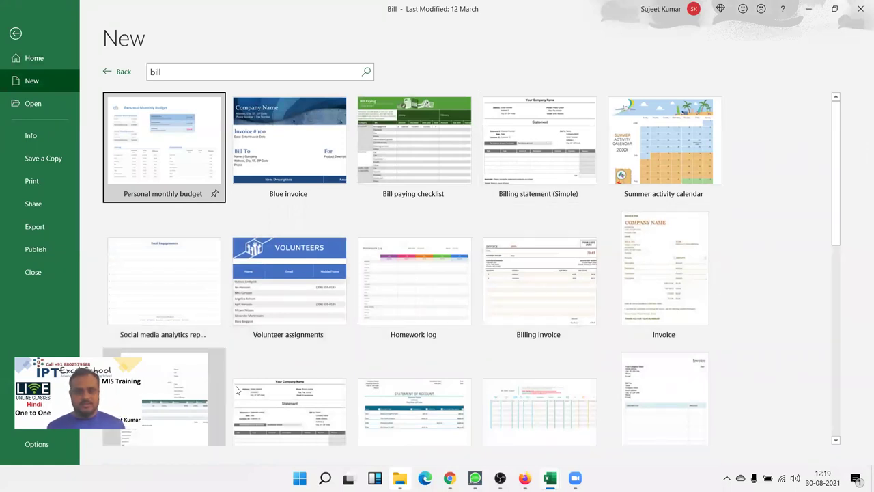
Switch to the Bill invoice sheet, select the IPT Excel School logo, then minimize Bill
{"action": "left_click", "coordinate": [550, 478]}
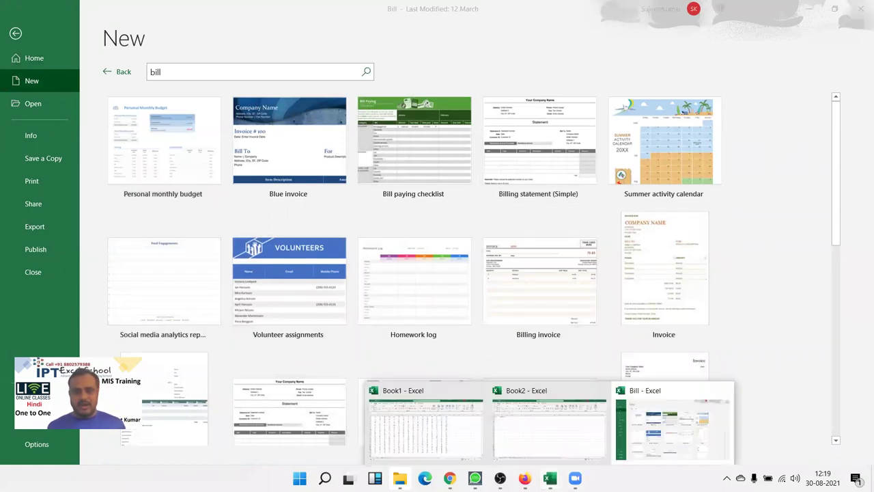
{"action": "left_click", "coordinate": [645, 452]}
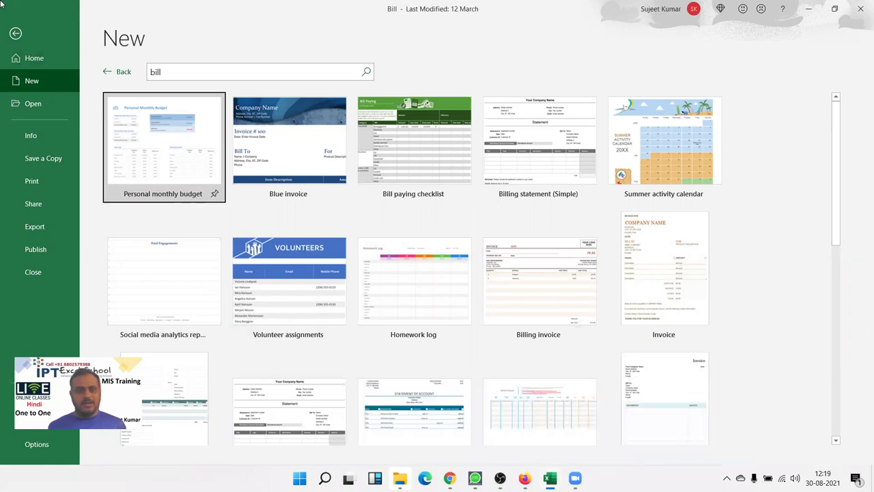
{"action": "left_click", "coordinate": [14, 34]}
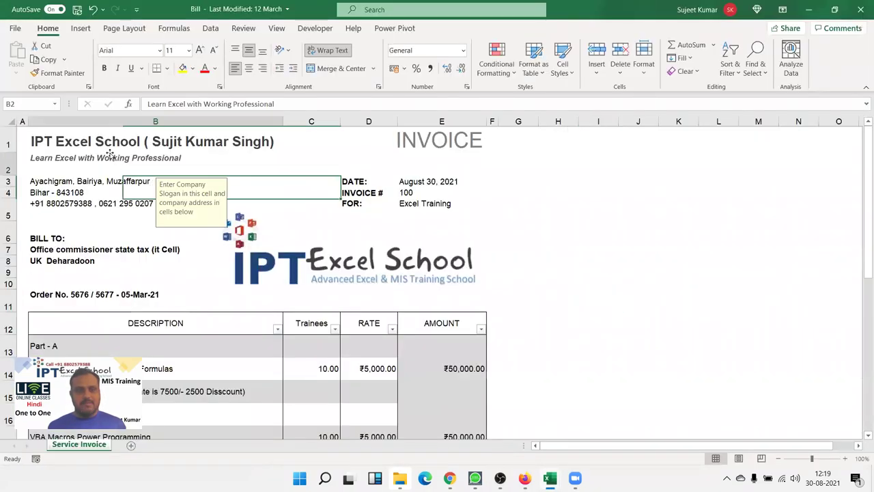
{"action": "left_click", "coordinate": [375, 228]}
{"action": "scroll", "coordinate": [250, 253], "scroll_direction": "down", "scroll_amount": 5}
{"action": "scroll", "coordinate": [250, 254], "scroll_direction": "up", "scroll_amount": 3}
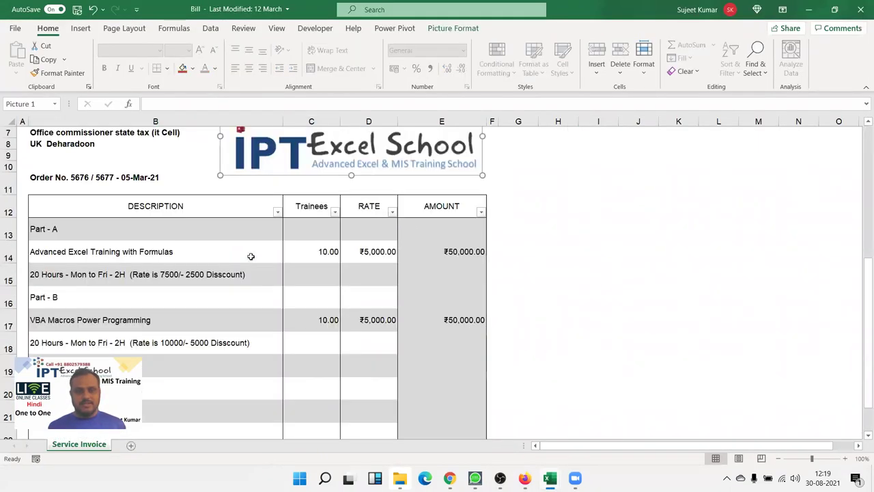
{"action": "scroll", "coordinate": [250, 253], "scroll_direction": "up", "scroll_amount": 2}
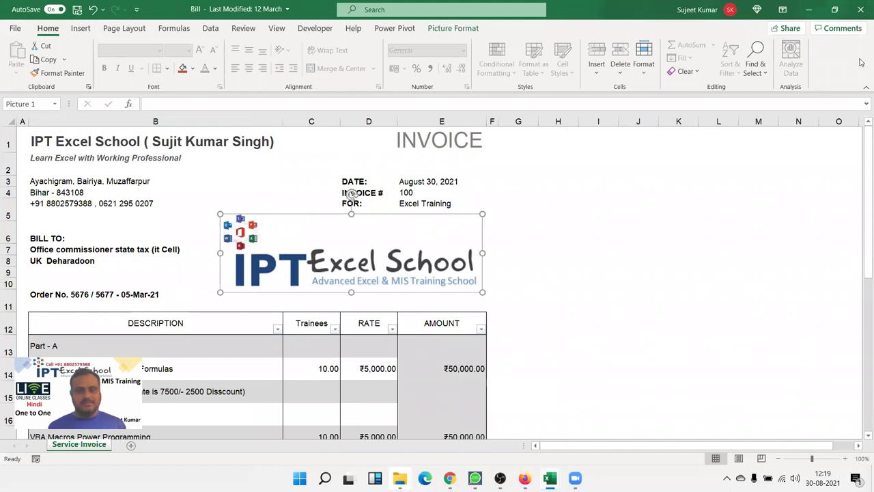
{"action": "left_click", "coordinate": [809, 10]}
{"action": "right_click", "coordinate": [471, 151]}
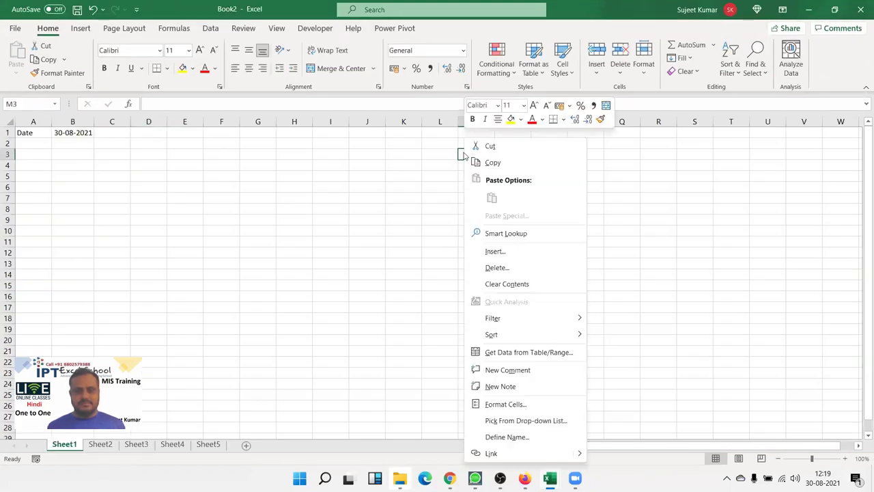
{"action": "key", "text": "Escape"}
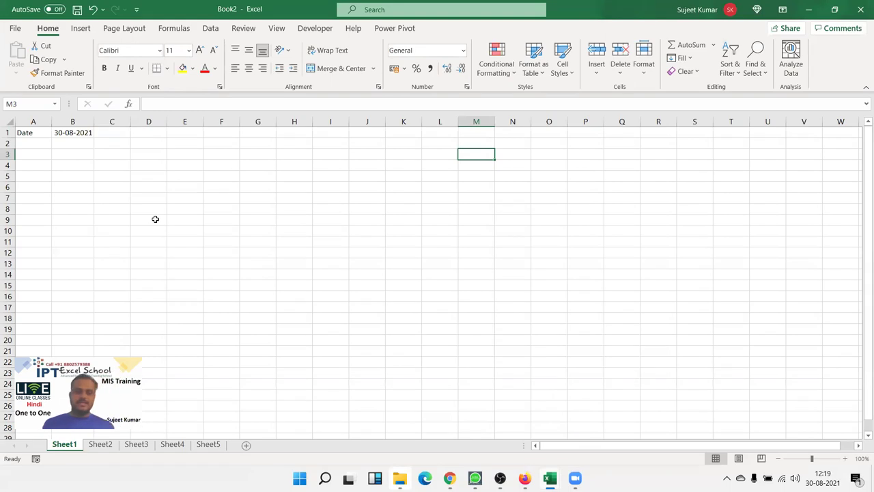